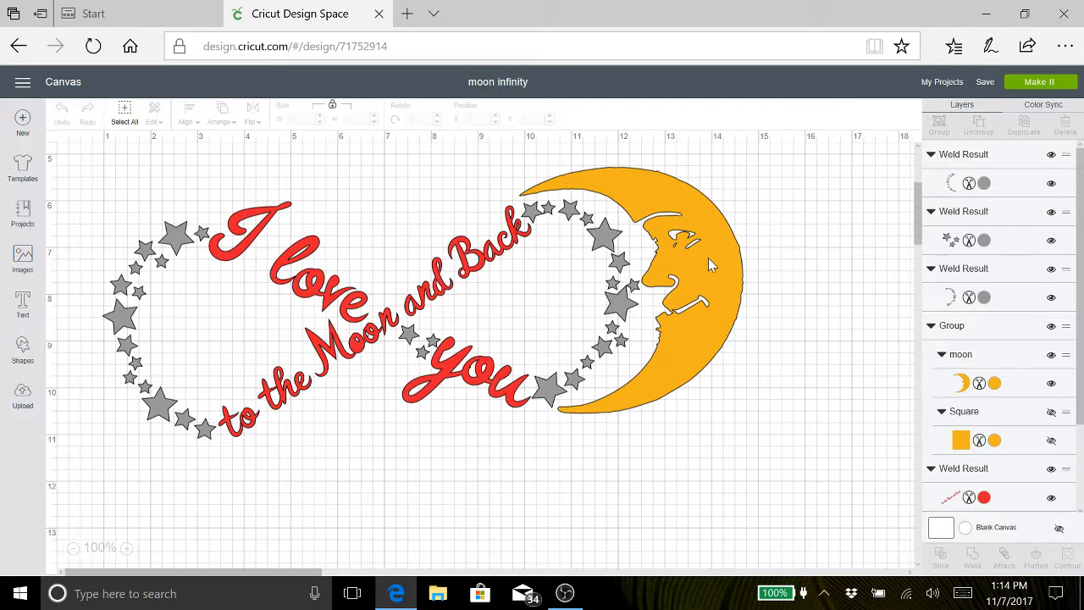
scroll(796, 244, up, 1)
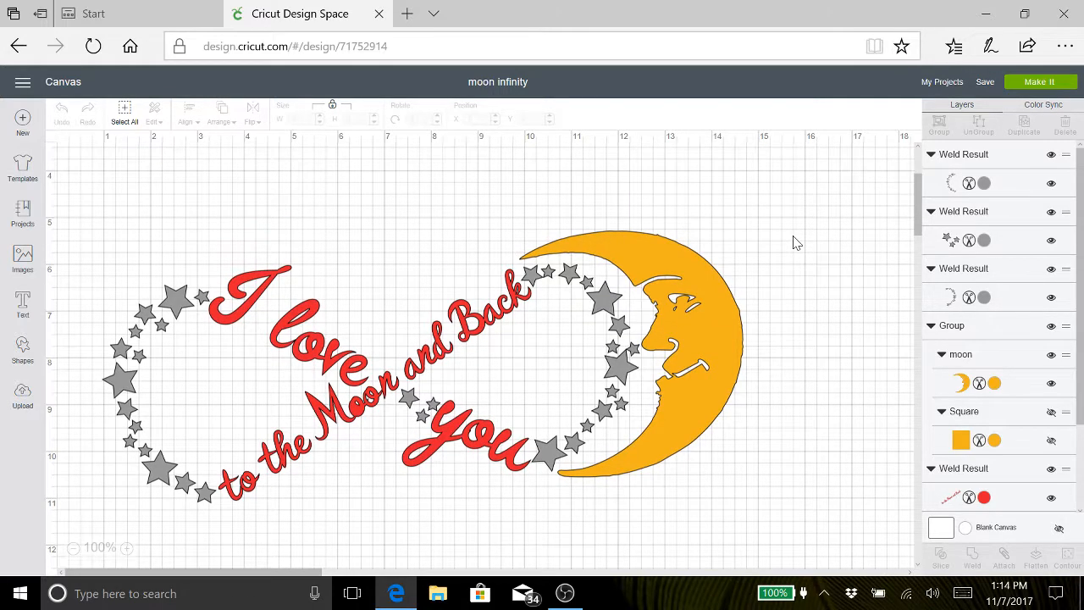
scroll(796, 243, up, 3)
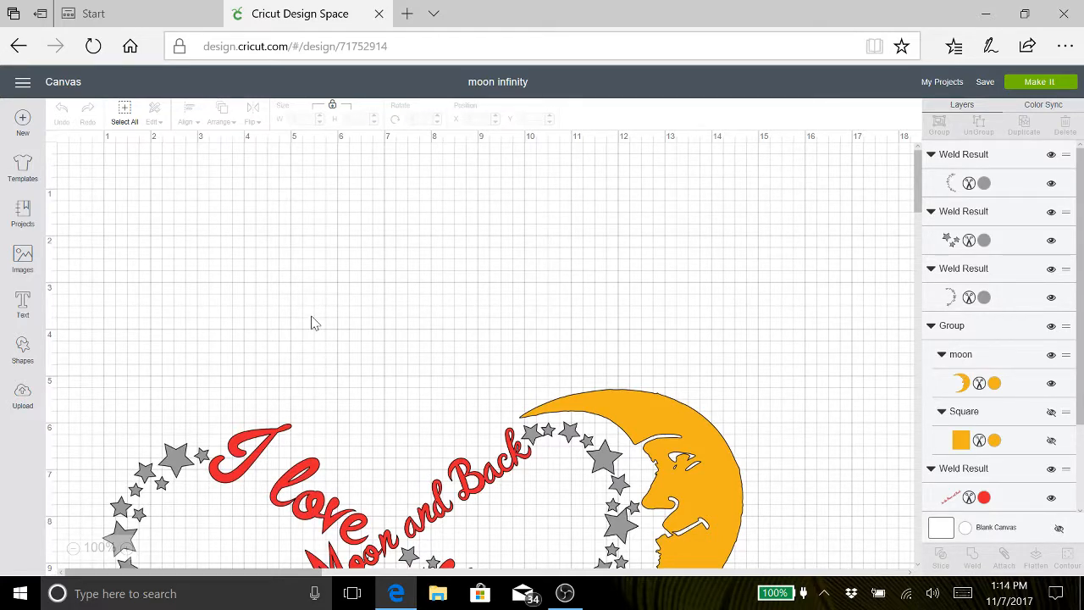
scroll(311, 322, down, 4)
scroll(311, 323, down, 1)
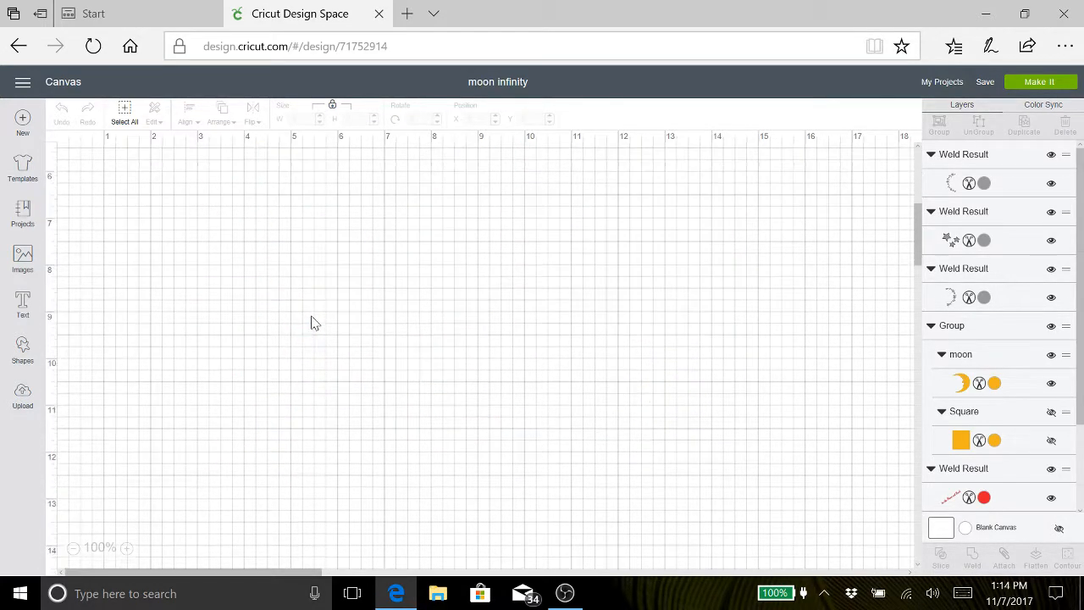
scroll(311, 323, up, 1)
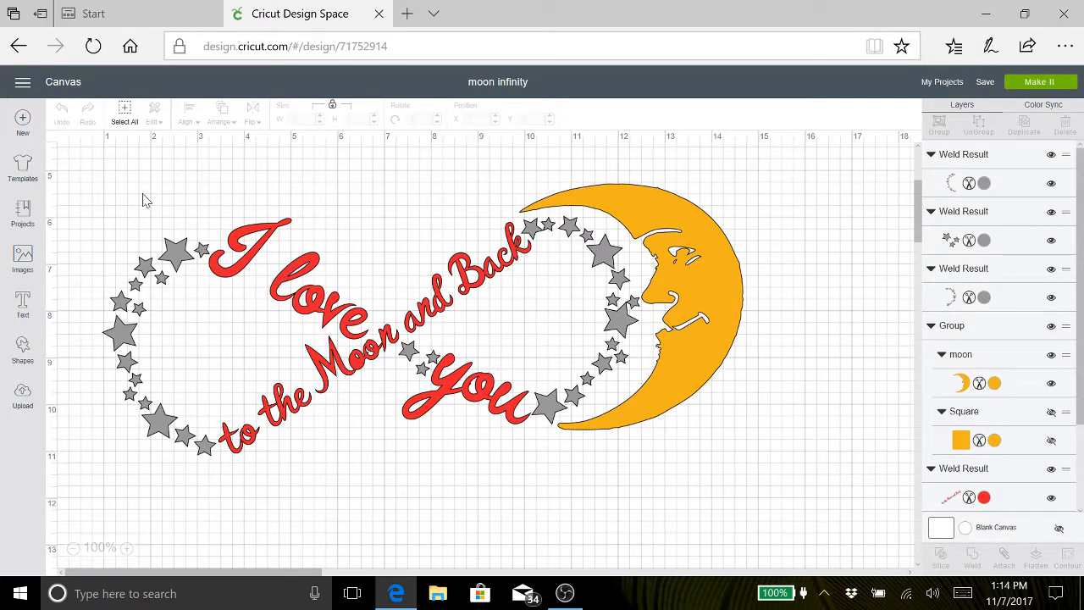
Step: Start a new blank project and search the image library for "moon"
click(23, 121)
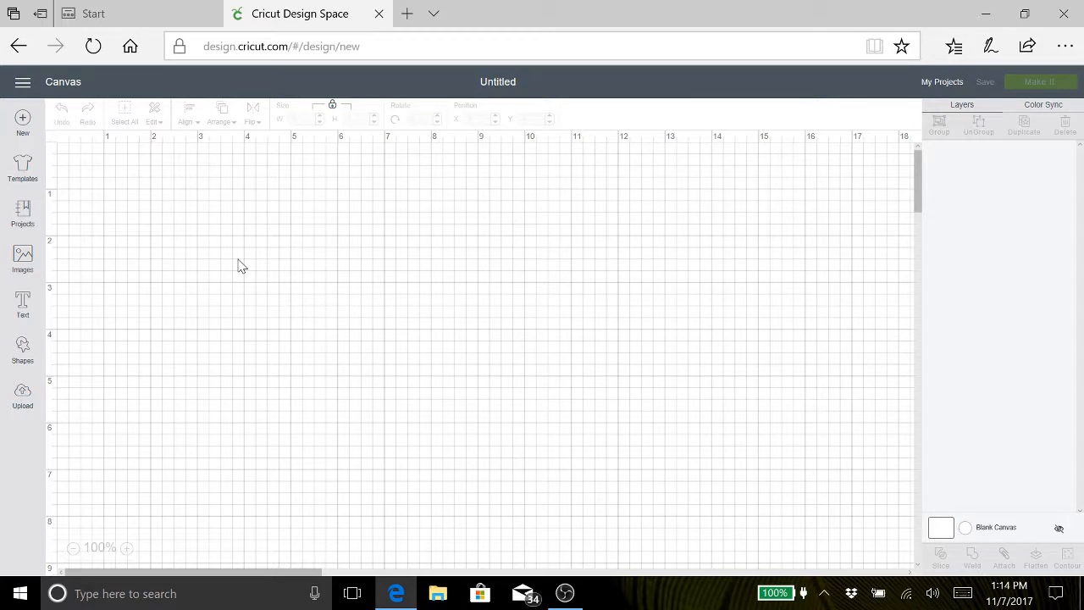
click(22, 396)
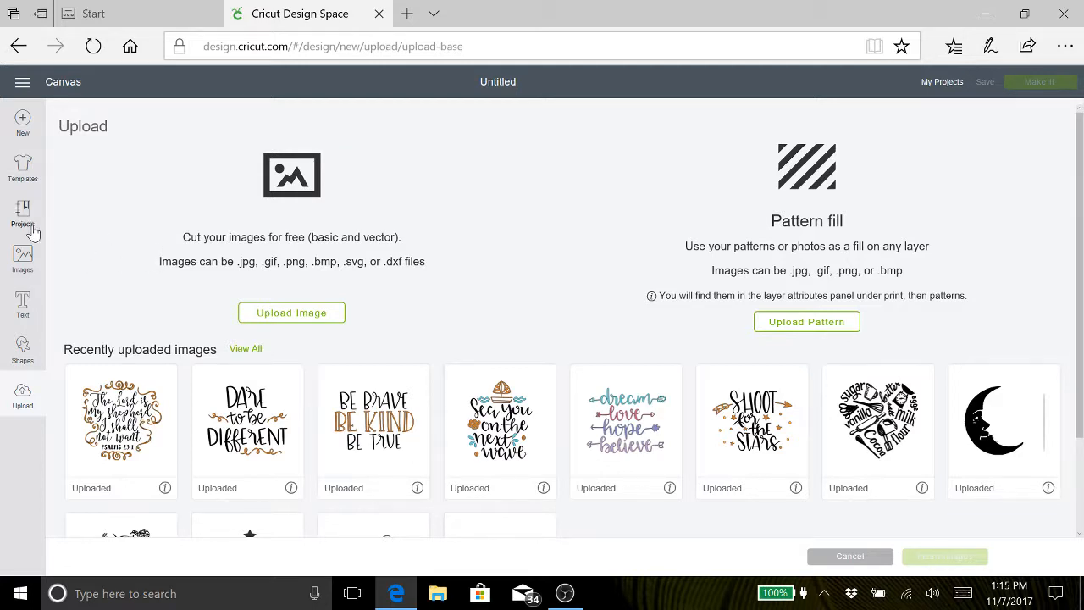
click(23, 258)
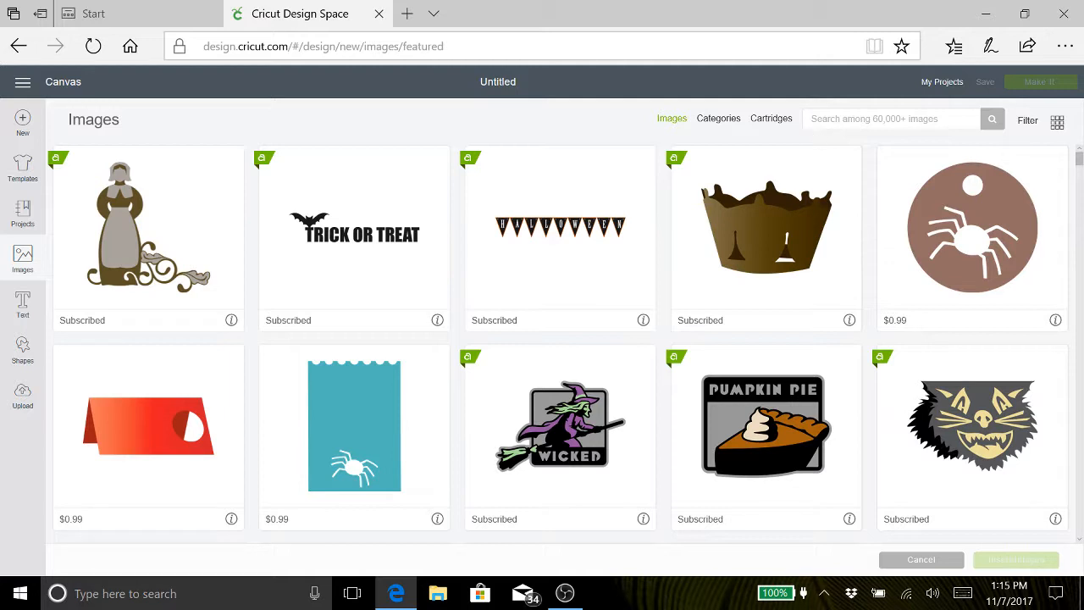
click(812, 119)
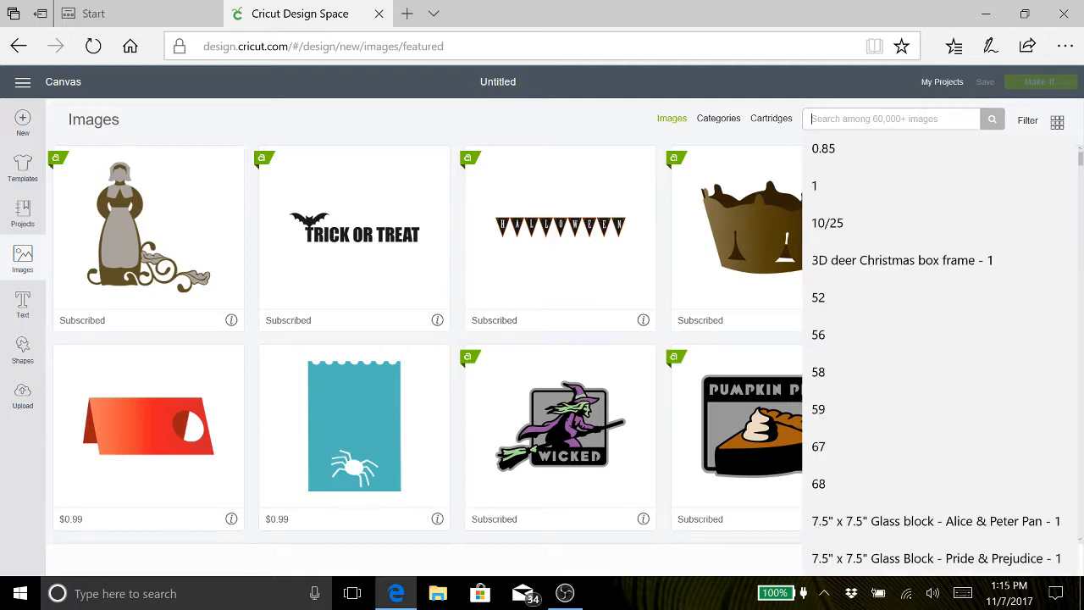
text(moon)
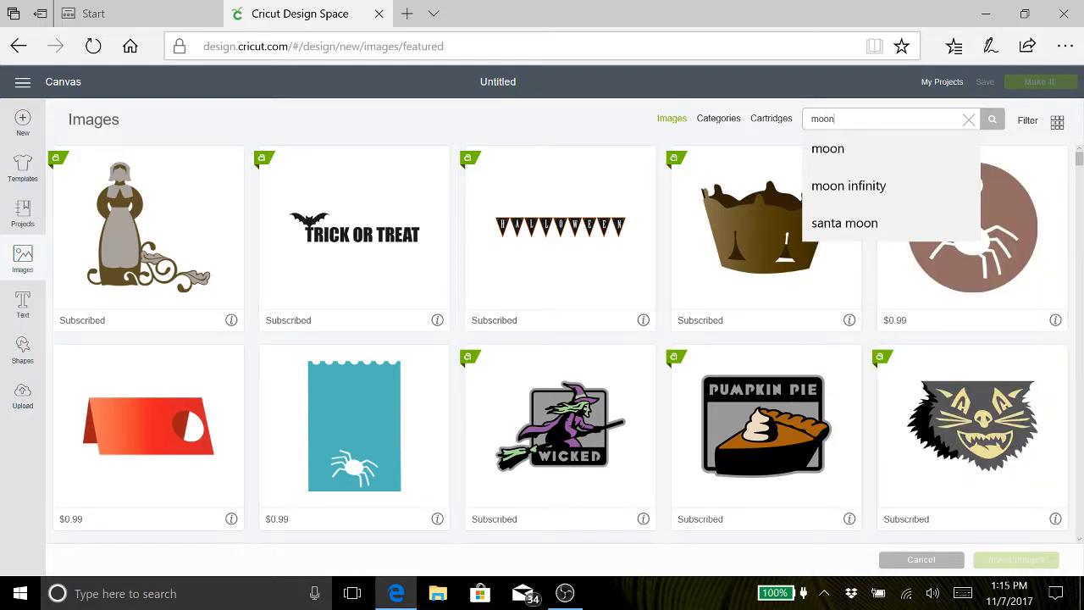
key(Return)
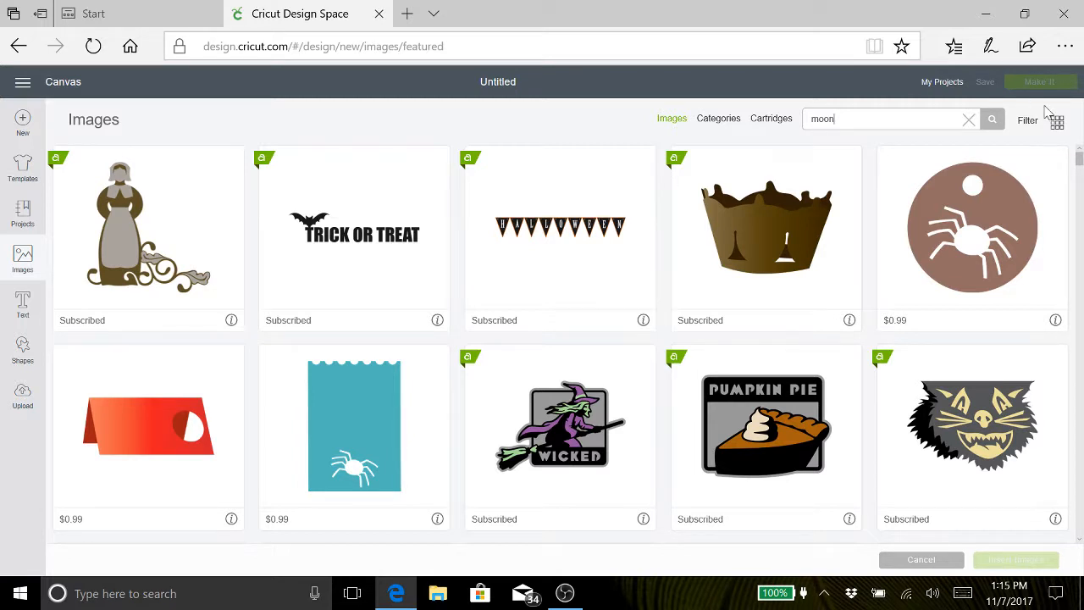
click(995, 122)
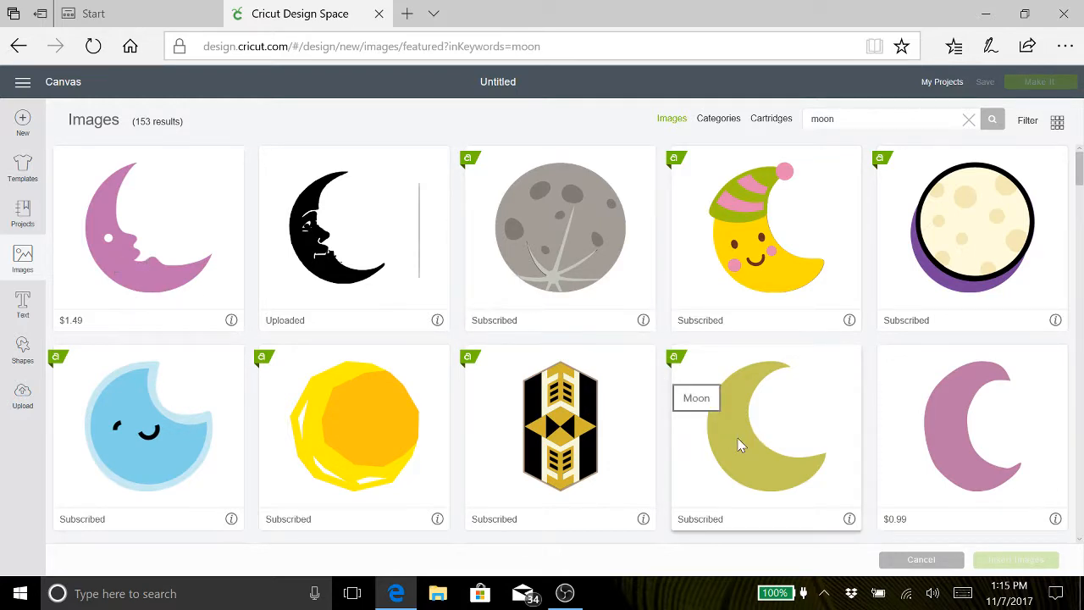
Step: Browse the moon images and select the subscribed Moon Nightcap crescent with the blue cap and orange star
scroll(739, 445, down, 4)
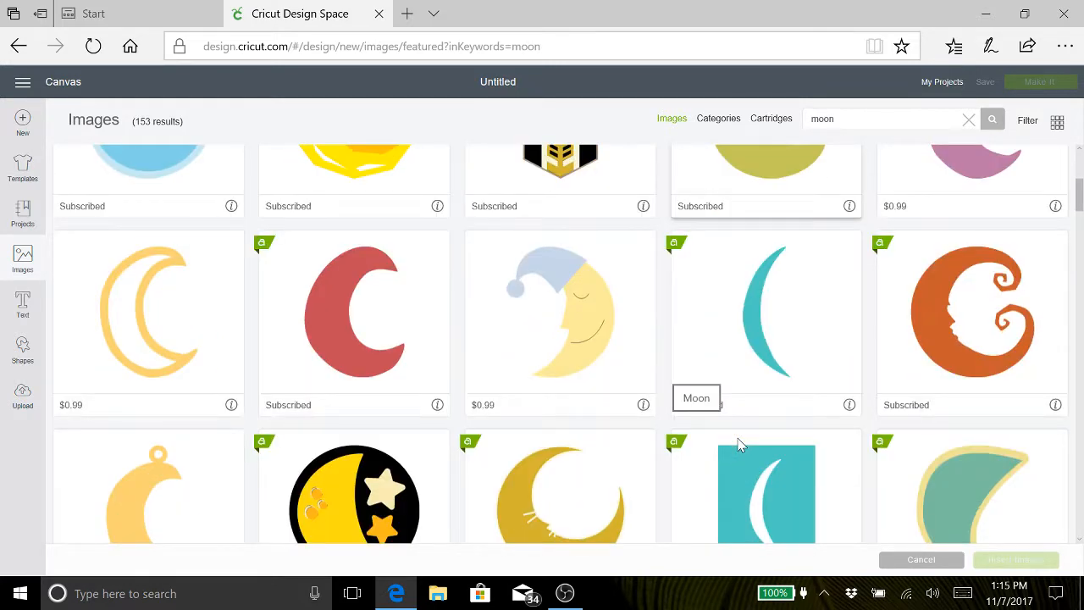
scroll(738, 446, down, 4)
scroll(738, 446, up, 1)
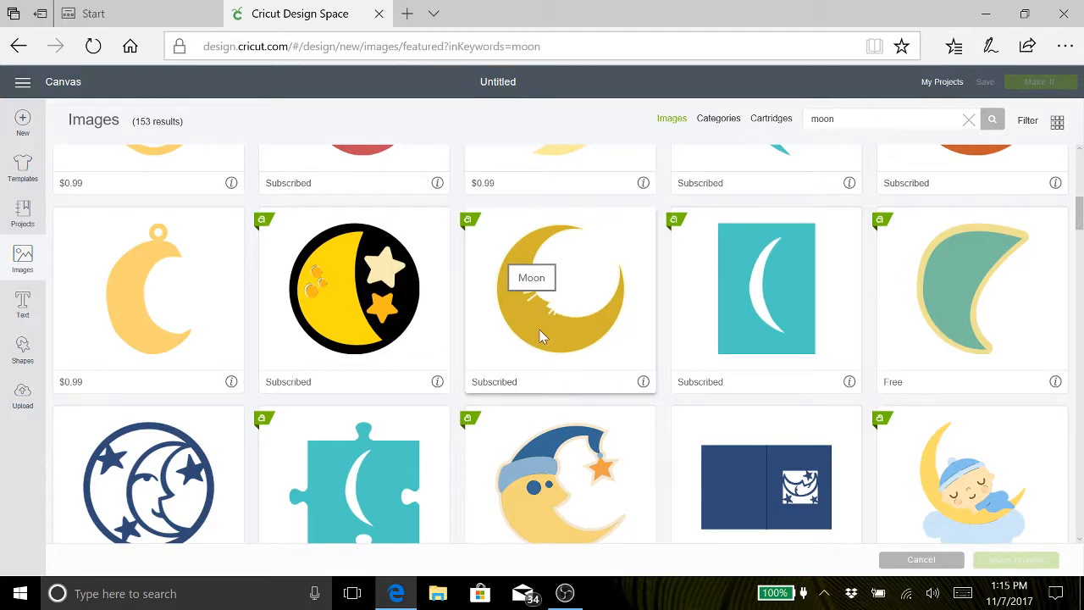
scroll(542, 337, down, 2)
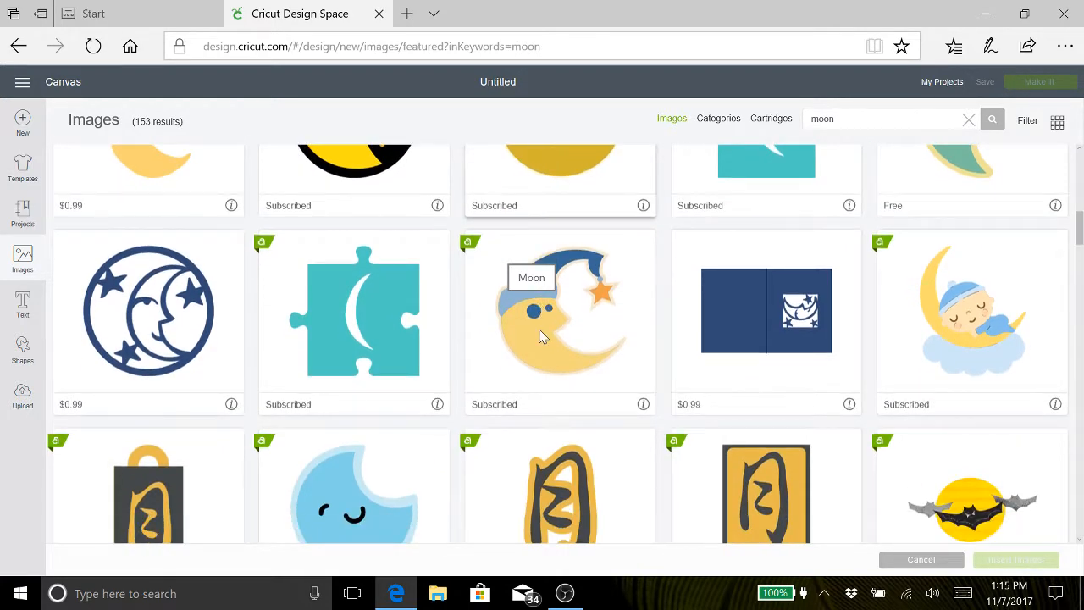
scroll(542, 336, down, 2)
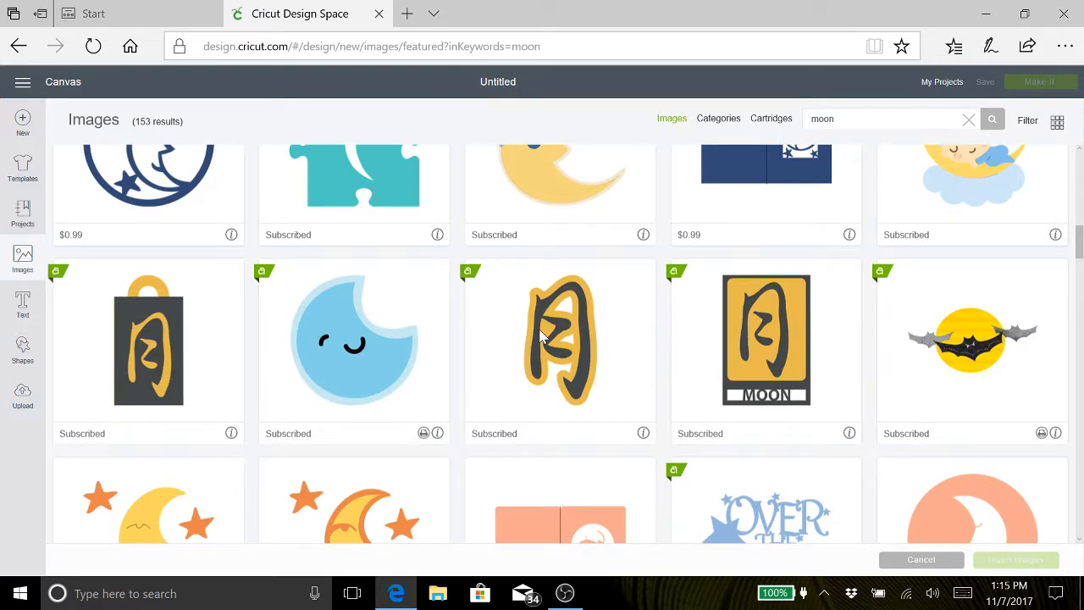
scroll(542, 336, up, 2)
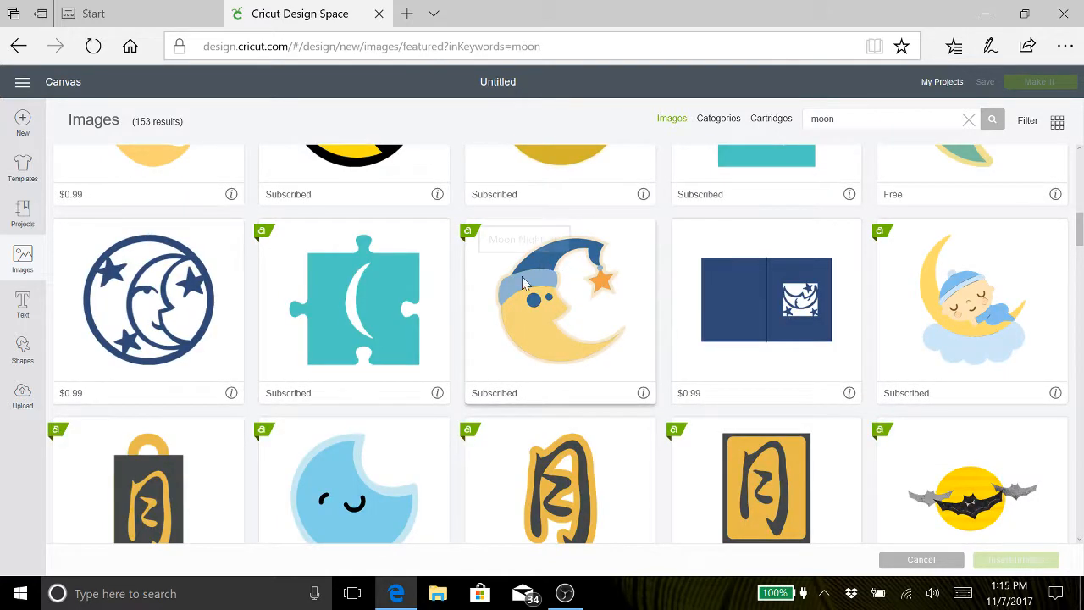
click(536, 338)
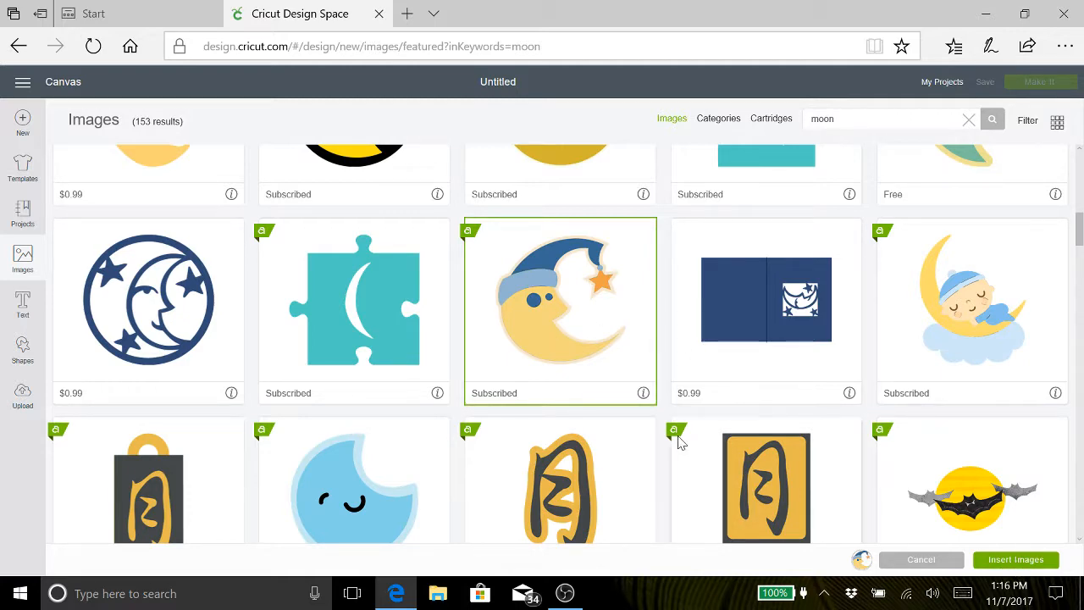
Step: Look through the remaining moon images, add the plain olive-green crescent to the selection and insert both images into the project
scroll(680, 438, down, 10)
scroll(680, 441, down, 2)
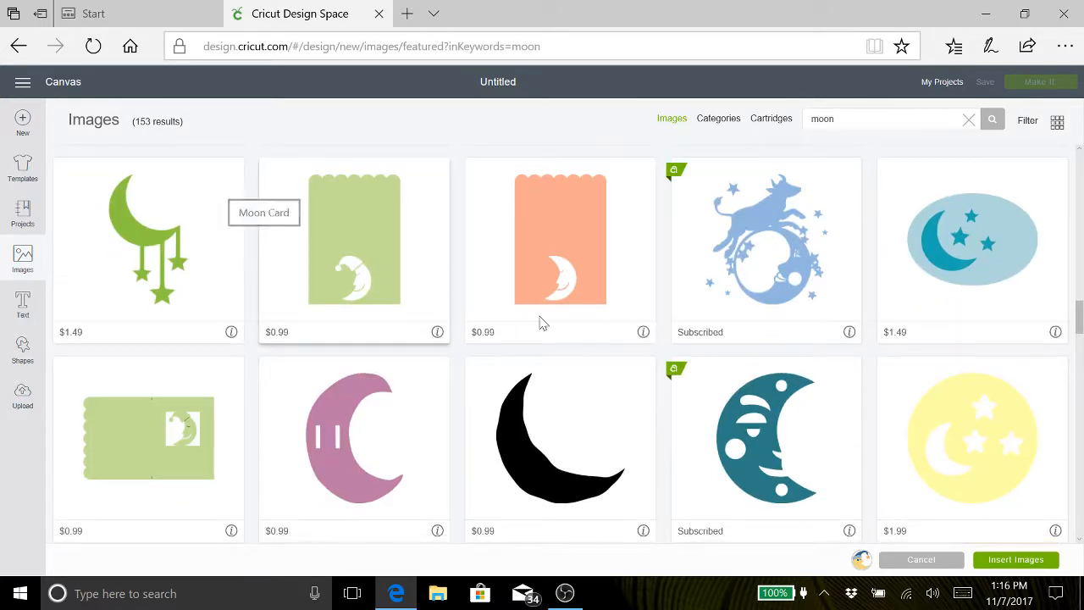
scroll(652, 423, down, 5)
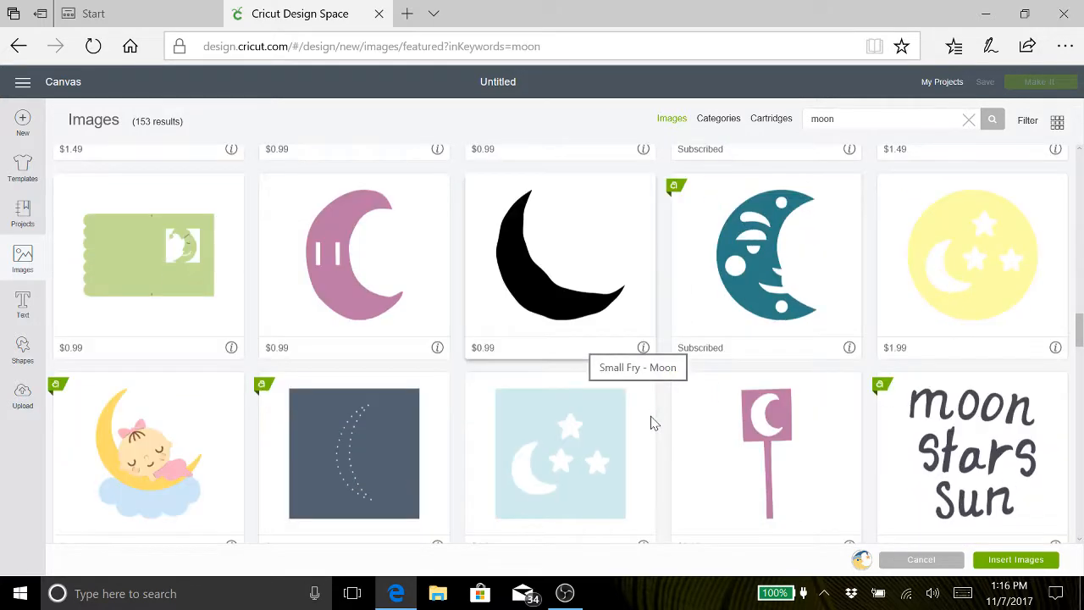
scroll(652, 424, down, 3)
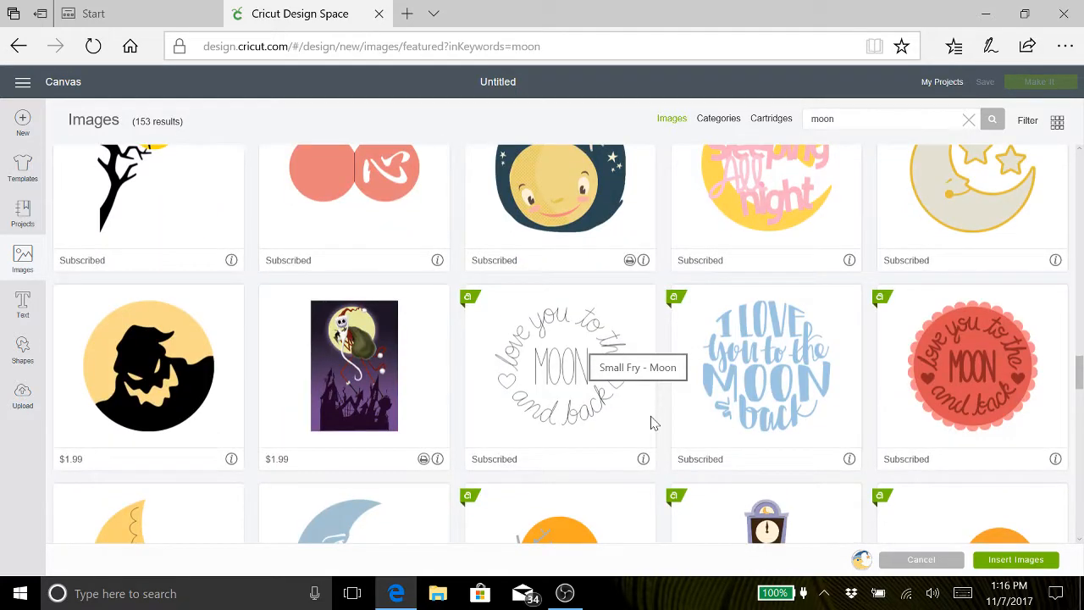
scroll(652, 423, down, 4)
scroll(652, 423, down, 8)
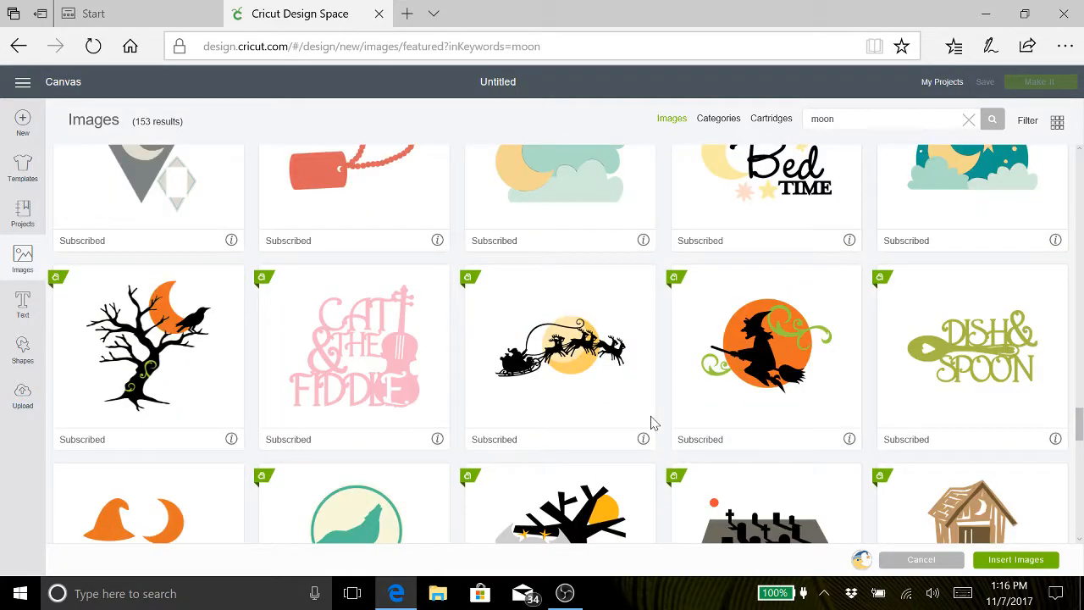
scroll(652, 423, down, 10)
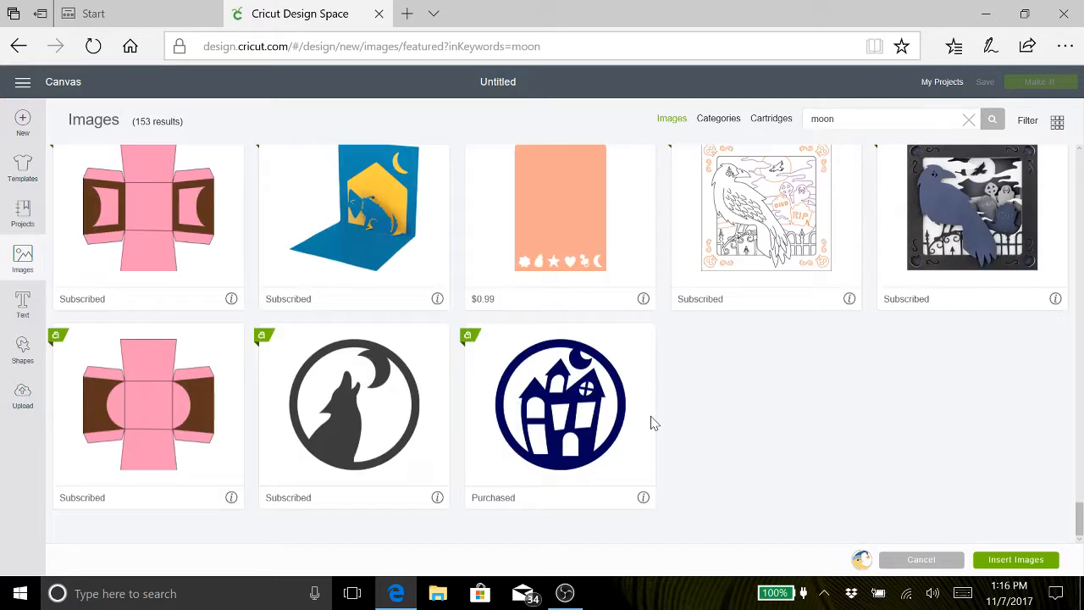
scroll(652, 424, up, 20)
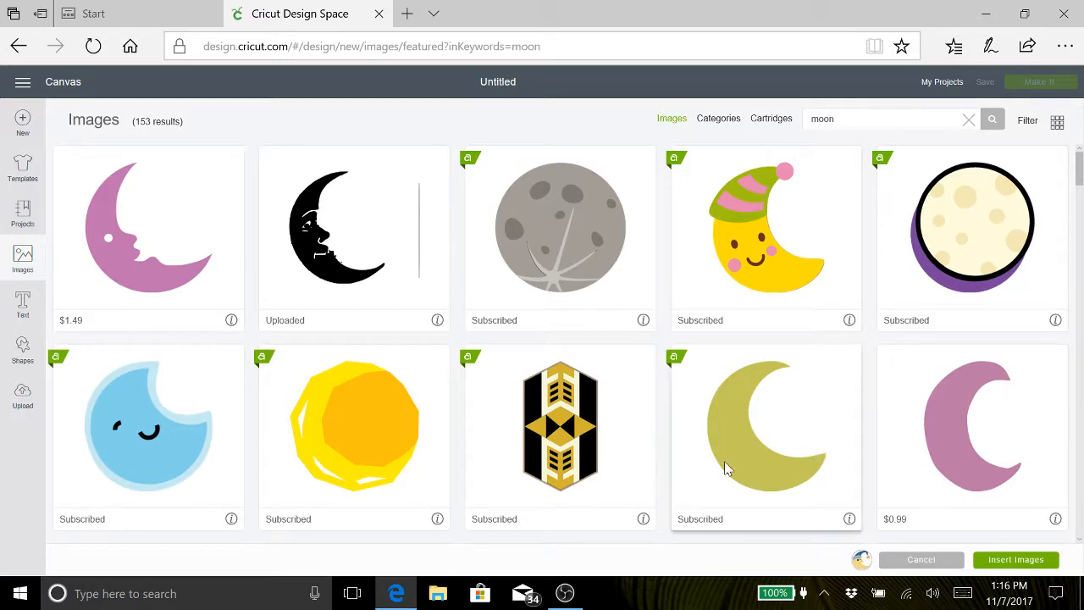
click(744, 452)
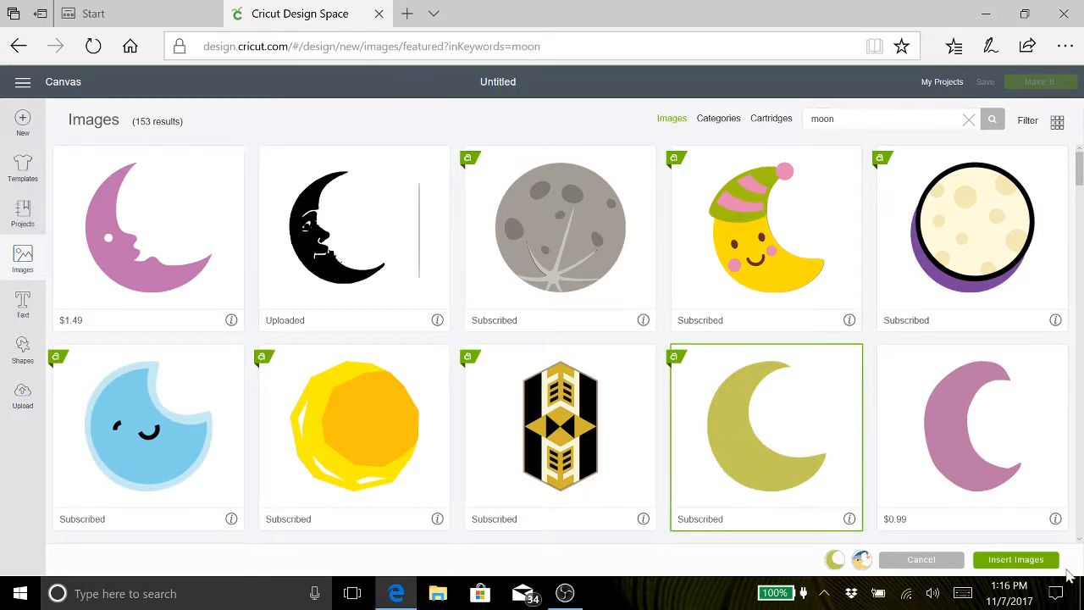
click(1017, 560)
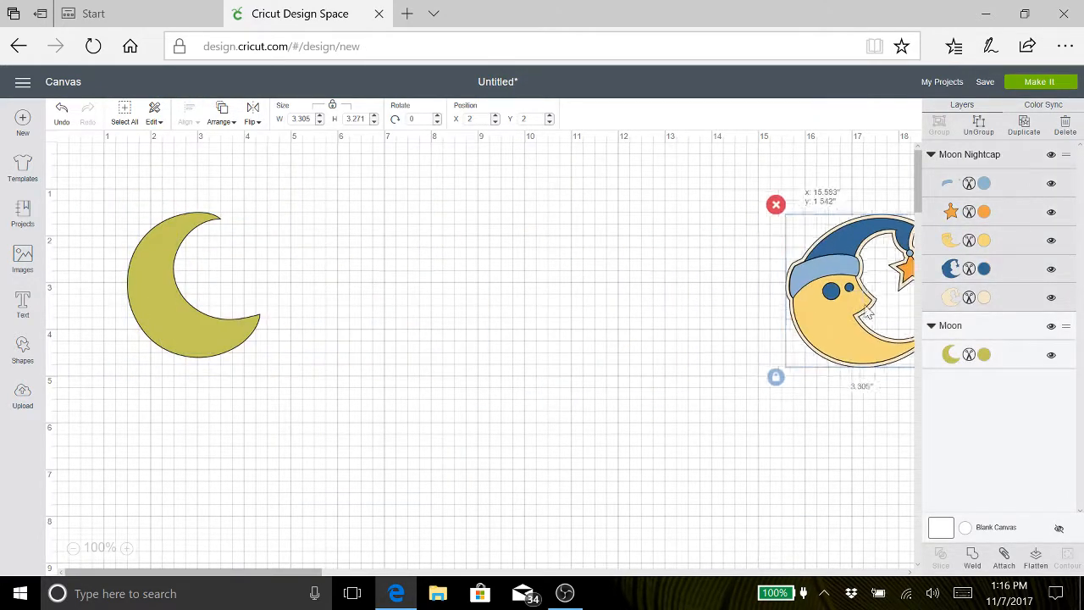
Step: Move the moons aside on the canvas, placing the green crescent below the nightcap moon at about X 14.6, Y 4.5
drag(147, 300, 764, 446)
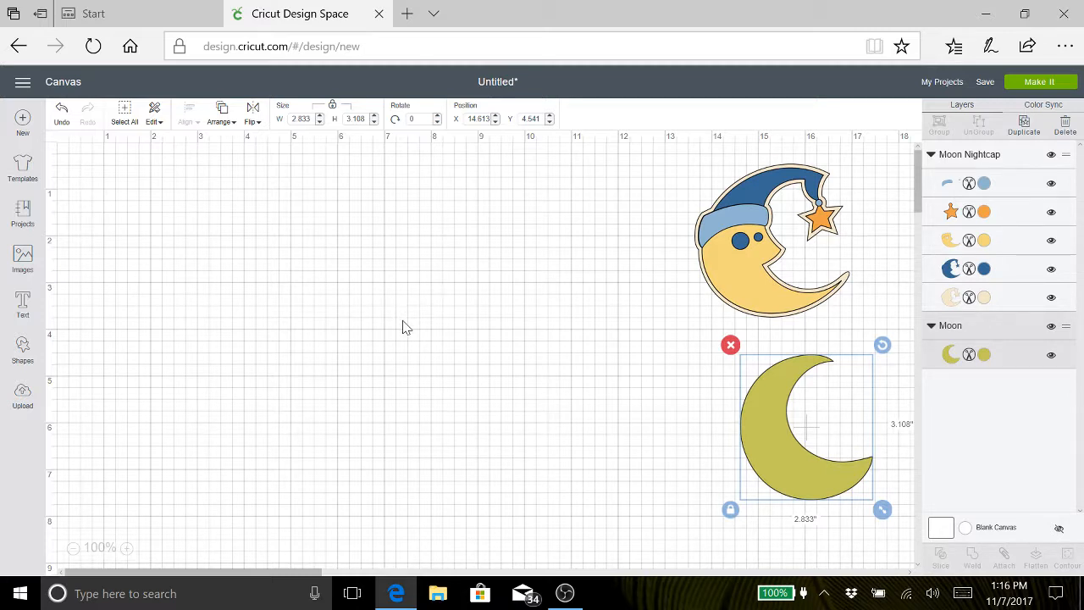
scroll(403, 327, down, 1)
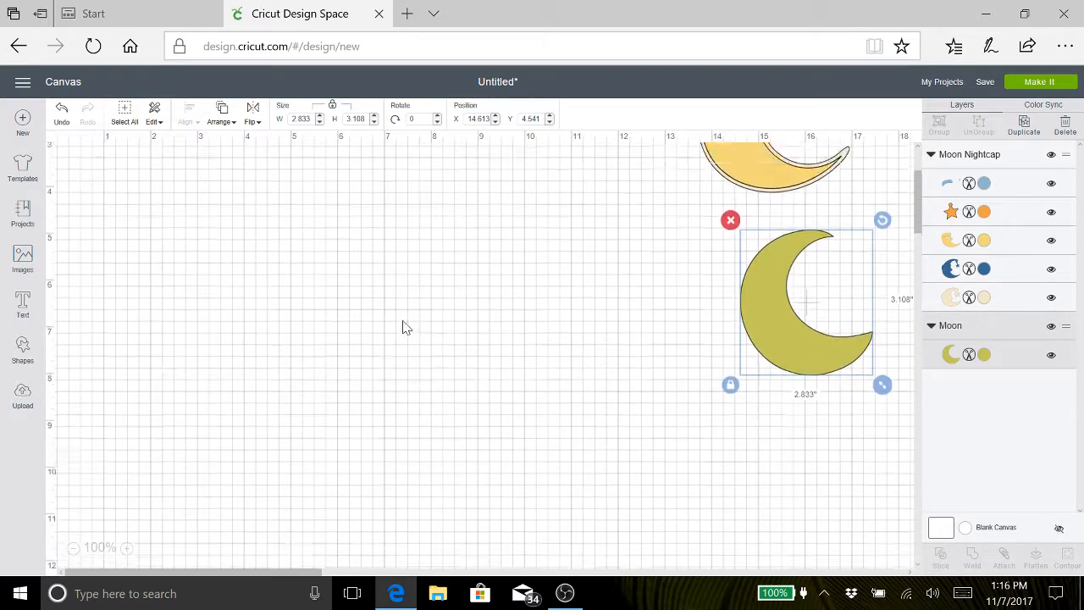
scroll(403, 327, up, 1)
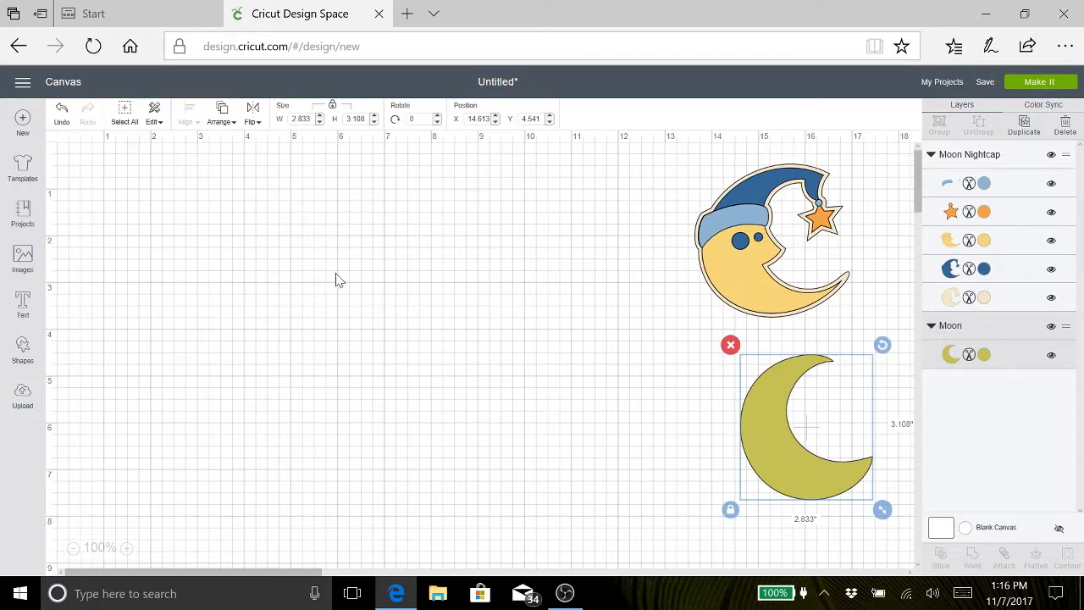
Step: Add a text object reading "I love you" to the canvas in Cricut Sans
click(23, 308)
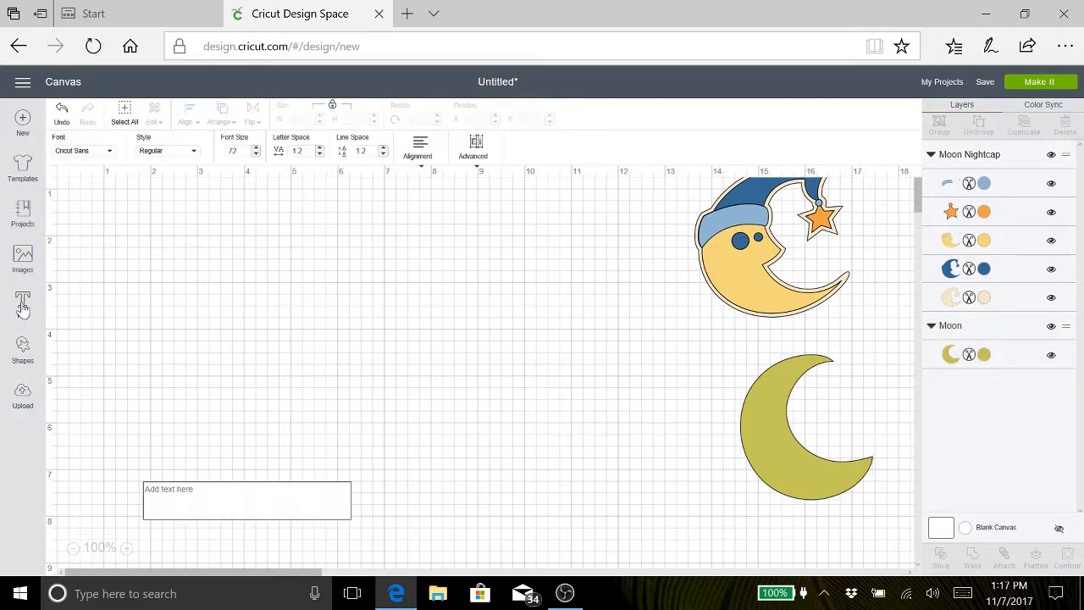
text(I)
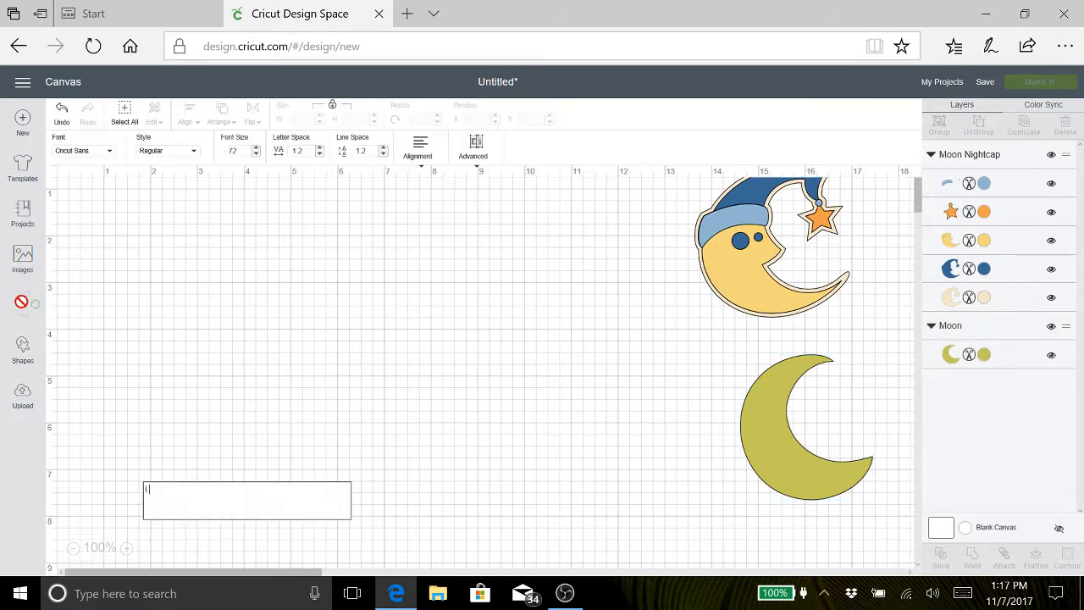
text( love you)
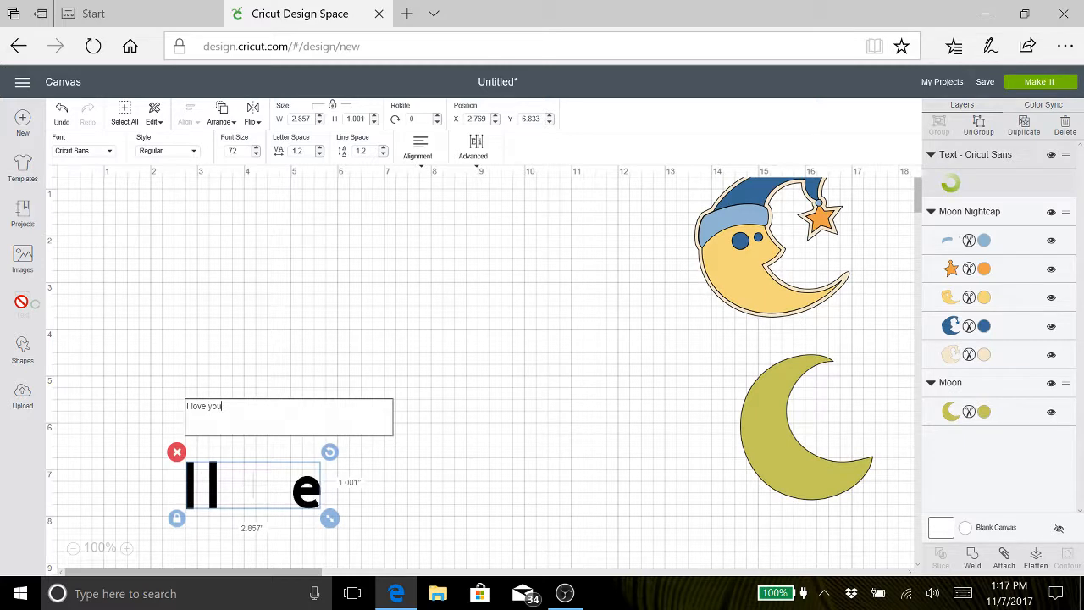
key(Return)
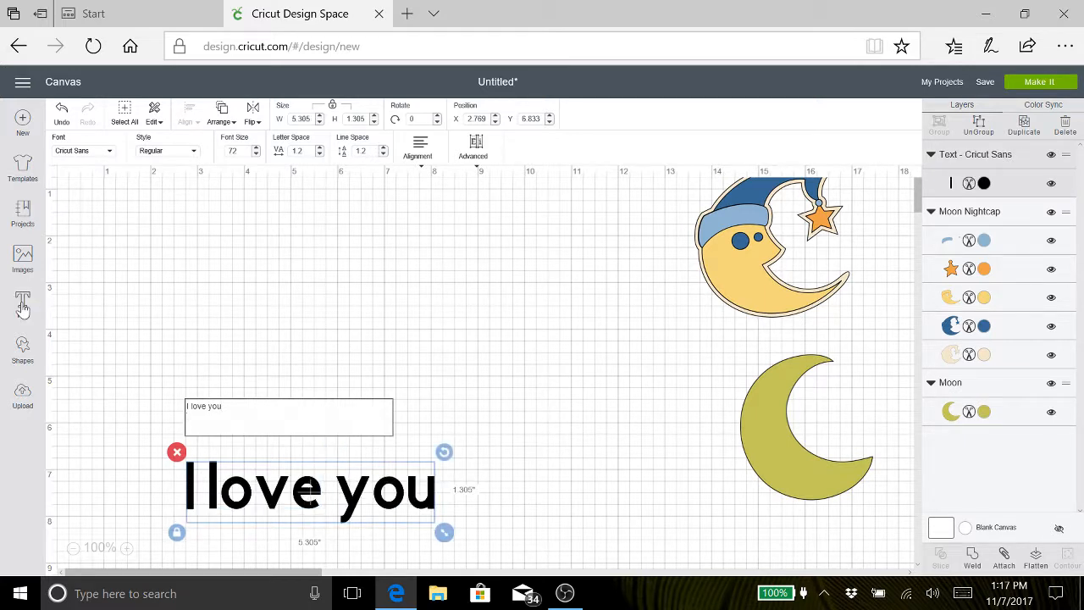
Step: Add a second text object reading "to the moon and back" and move it above "I love you" at about X 2.27, Y 5.25
click(23, 307)
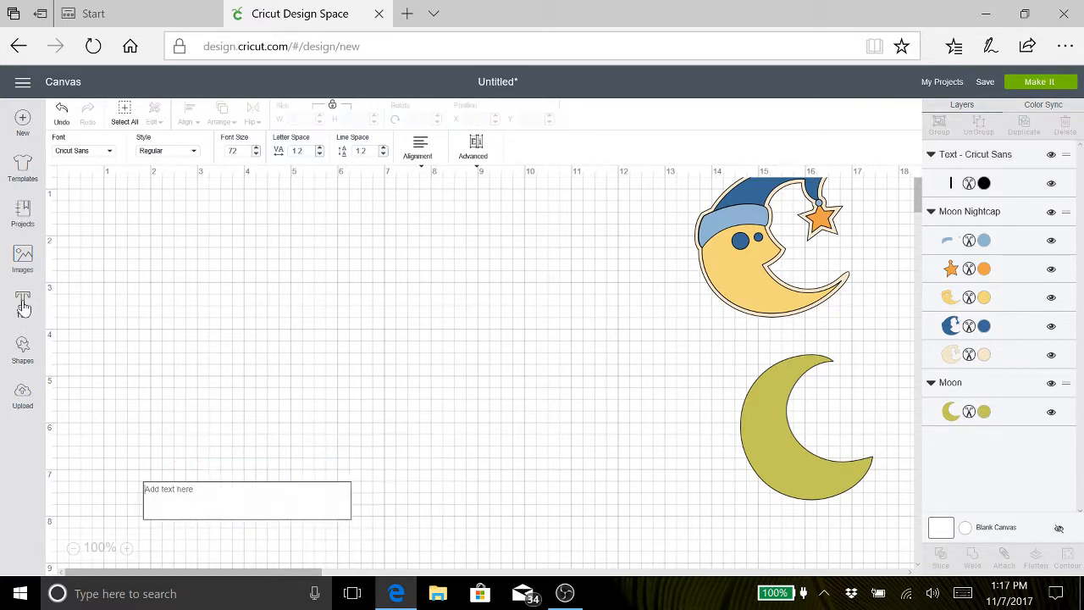
text(to)
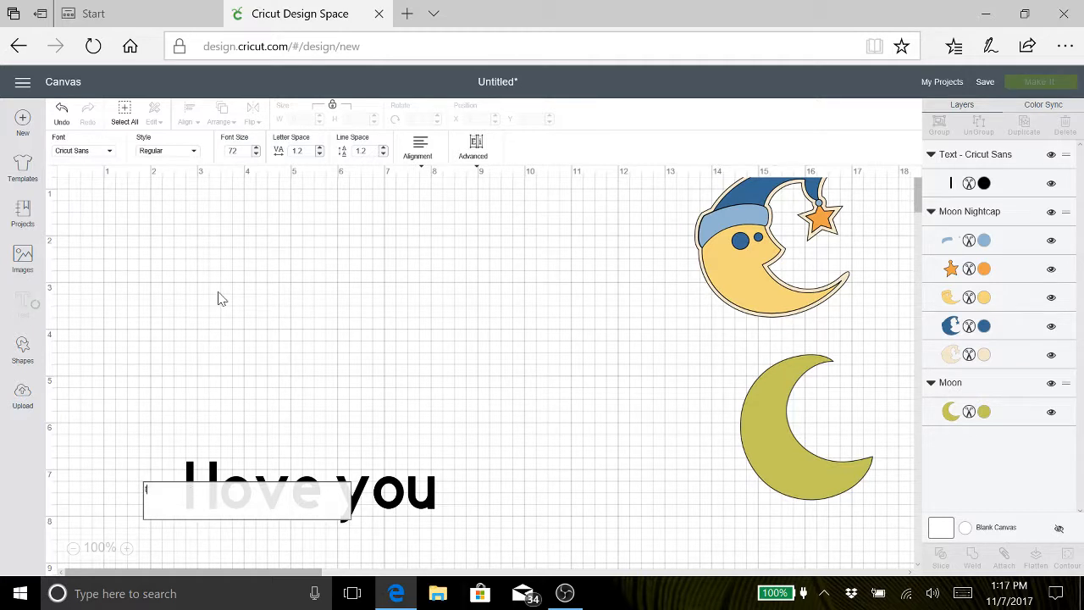
text( the )
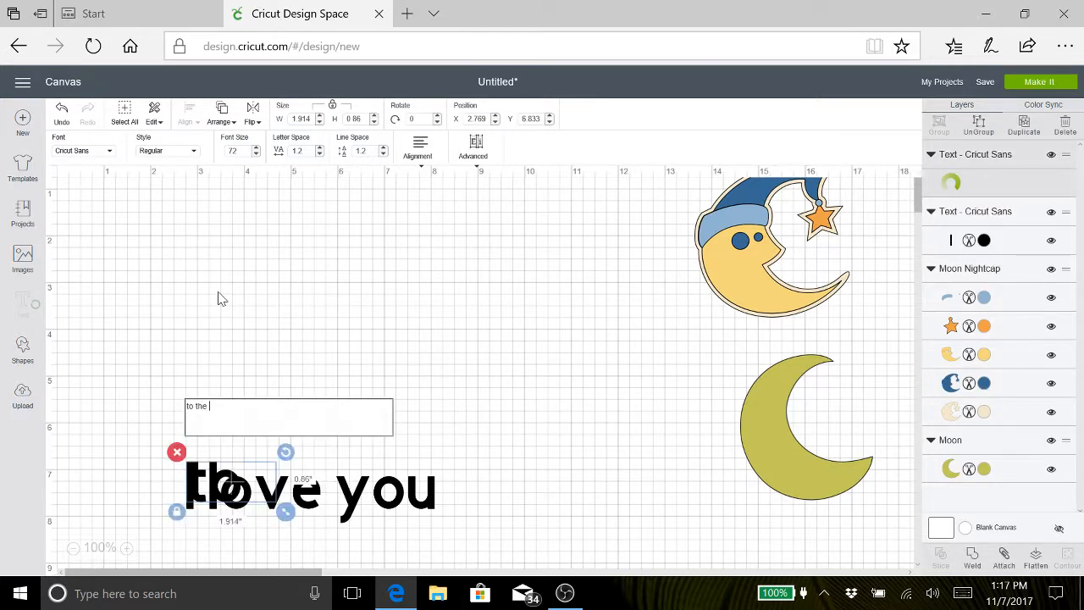
text(moon and b)
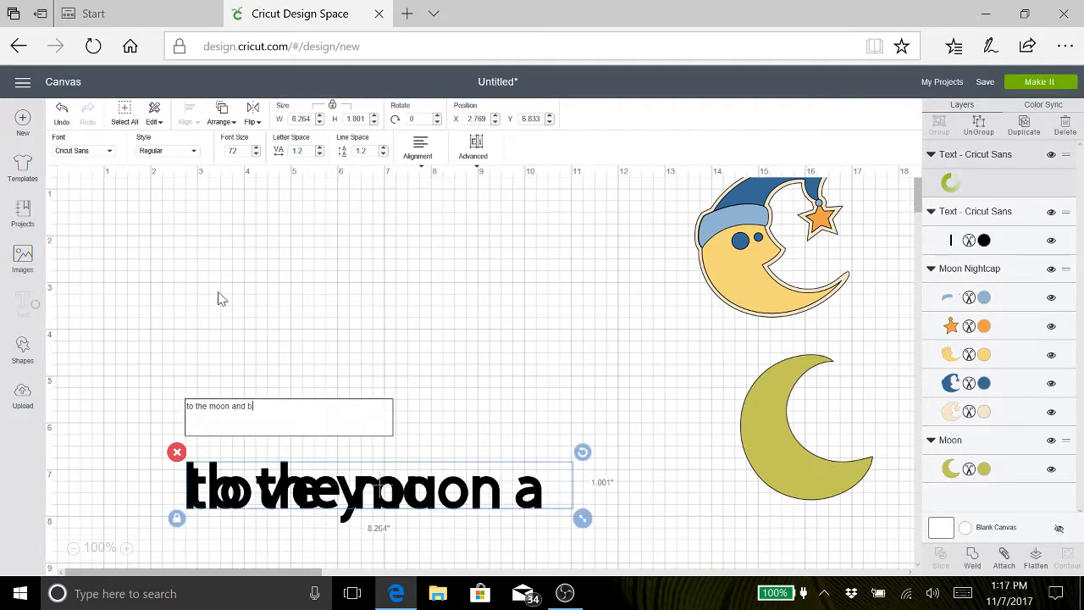
text(ack)
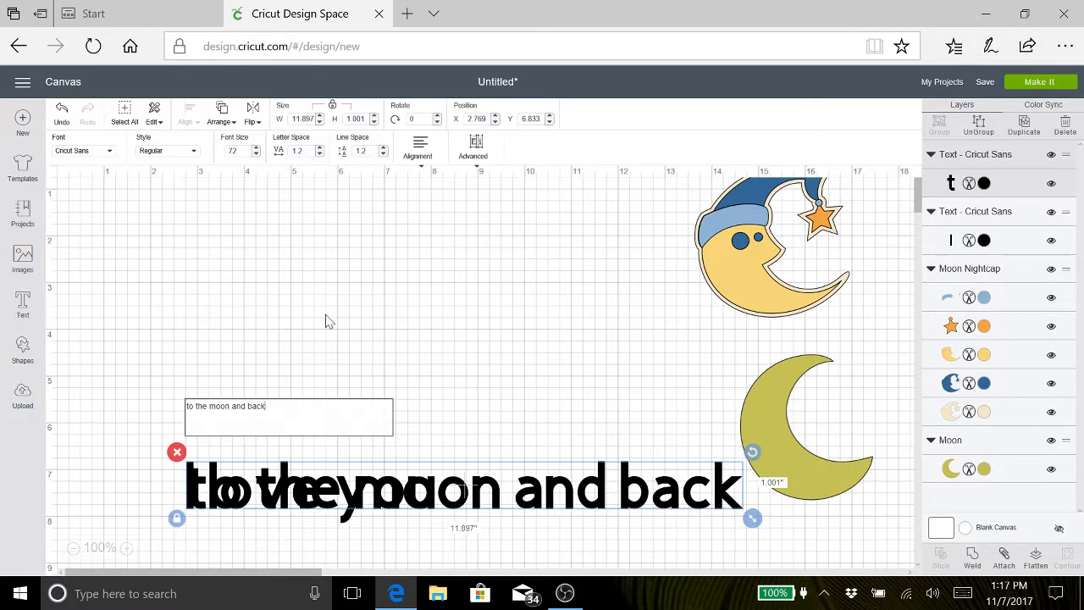
drag(464, 489, 441, 420)
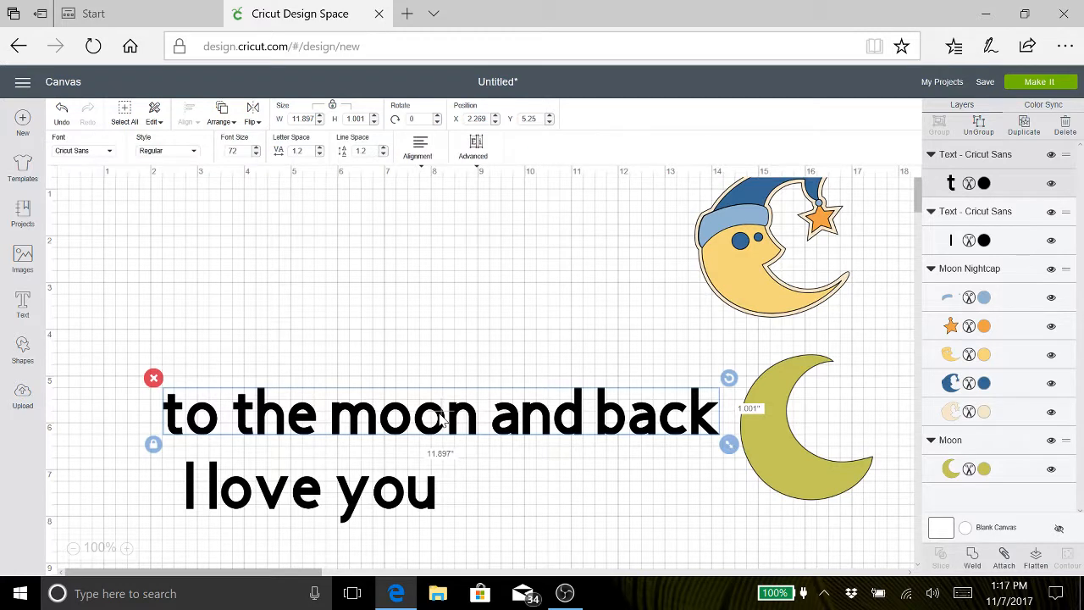
Step: Browse the fonts for the "I love you" text and filter the list to My Fonts
click(364, 489)
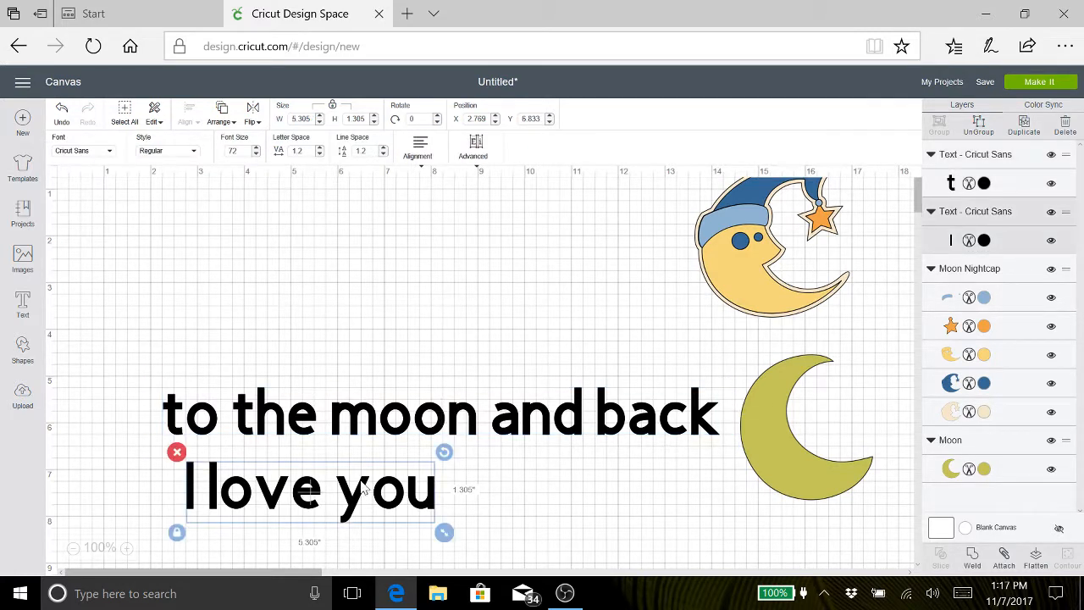
click(107, 152)
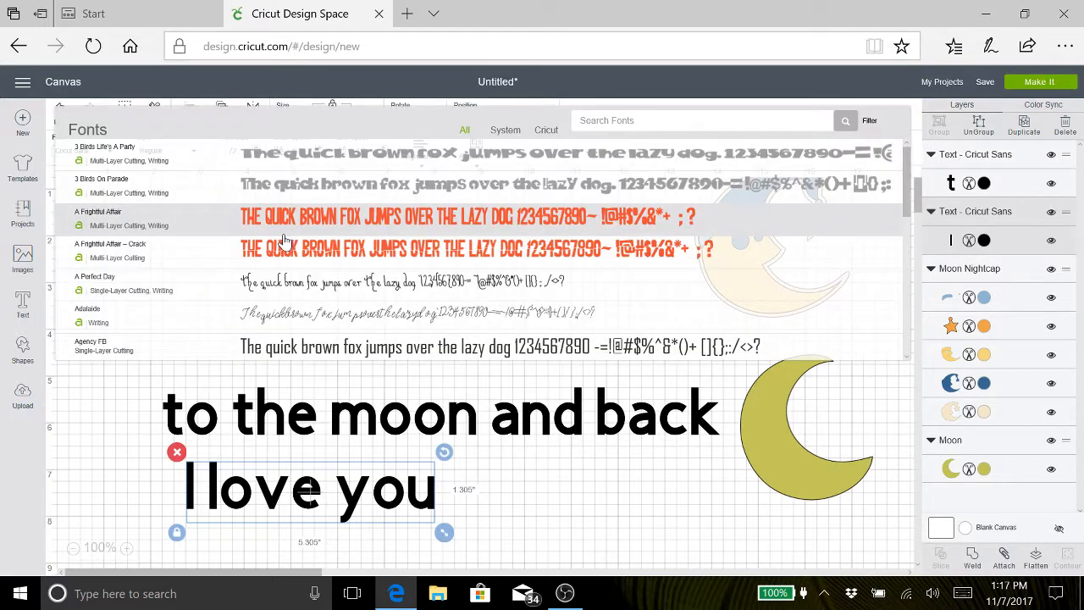
scroll(285, 241, down, 10)
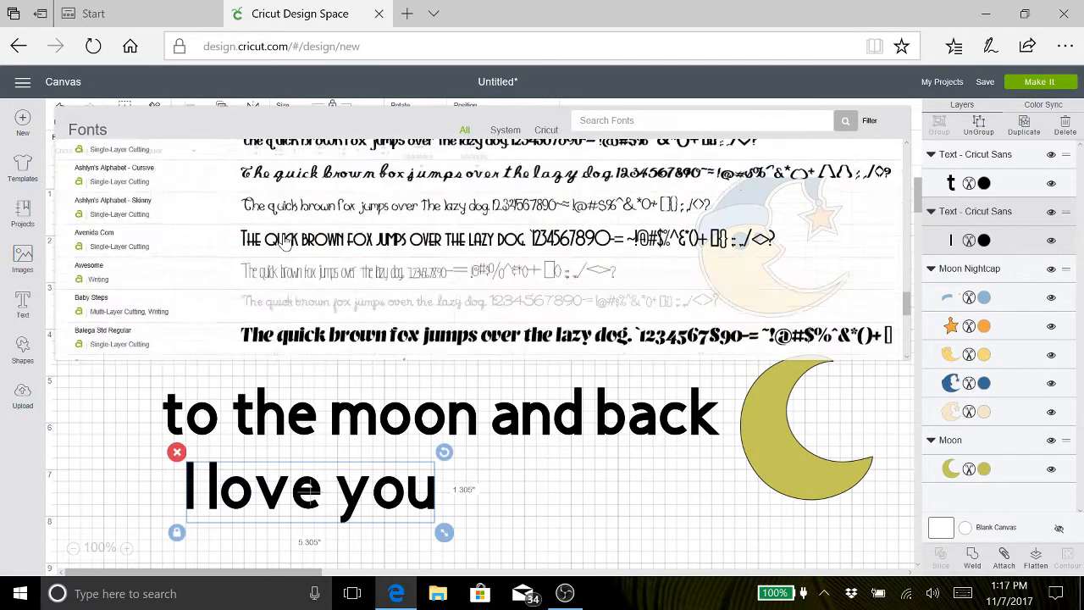
scroll(285, 241, down, 5)
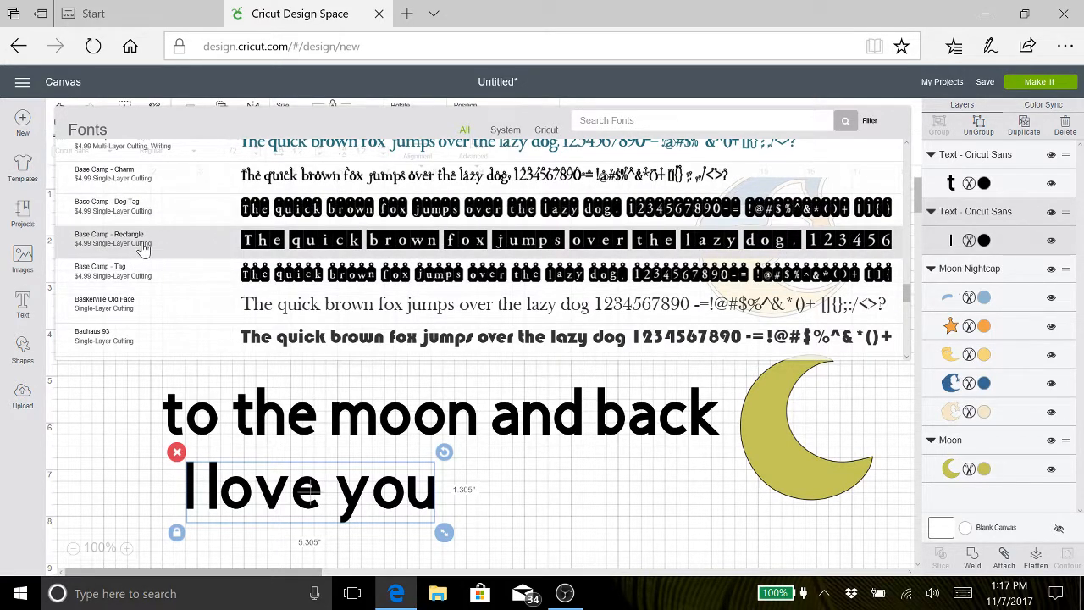
scroll(230, 312, down, 5)
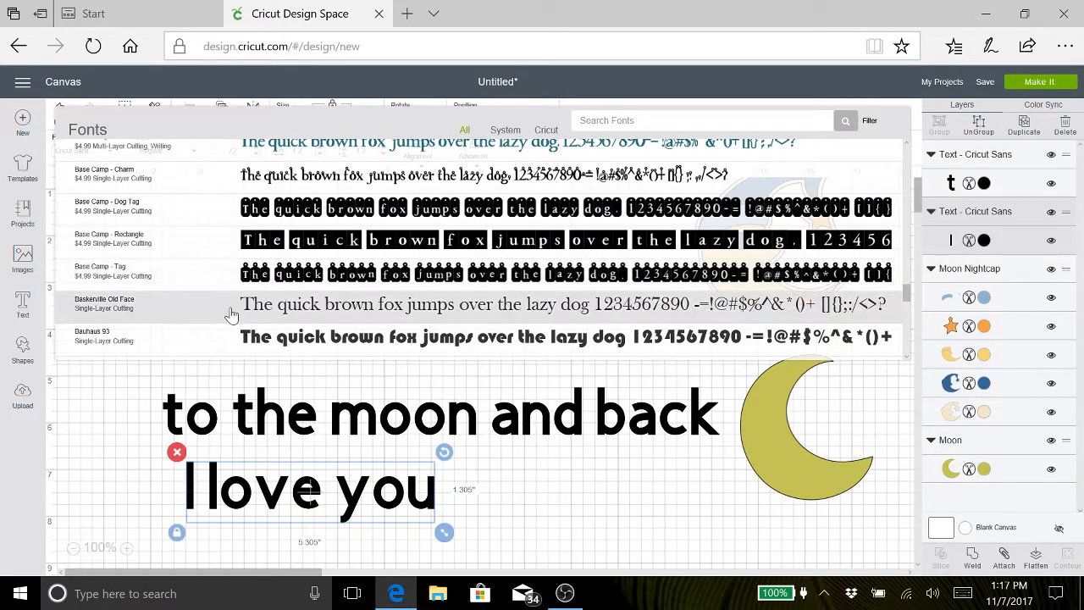
scroll(231, 311, down, 1)
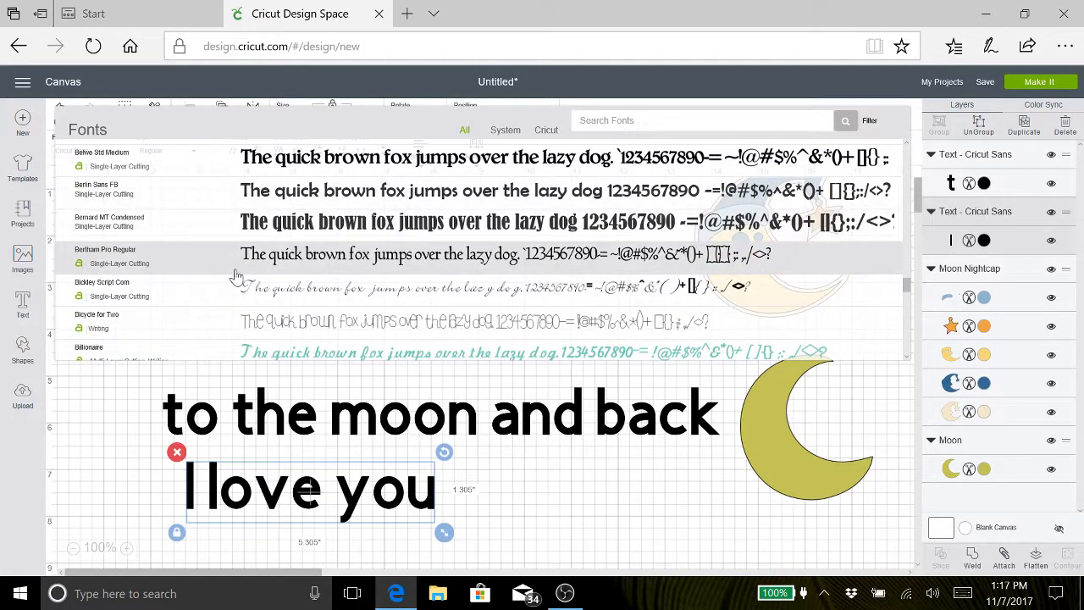
click(870, 122)
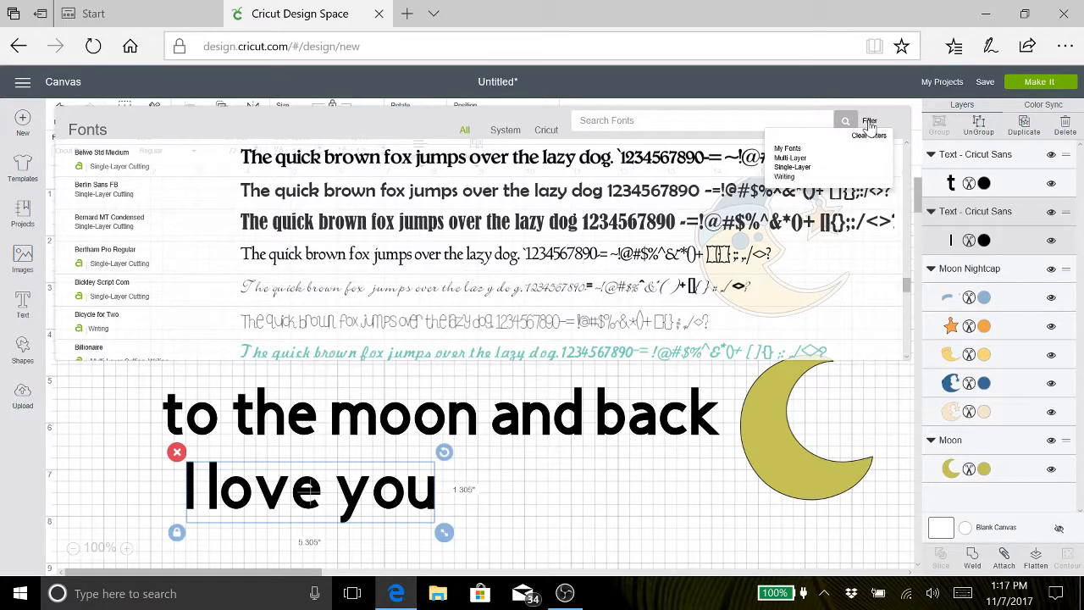
click(789, 152)
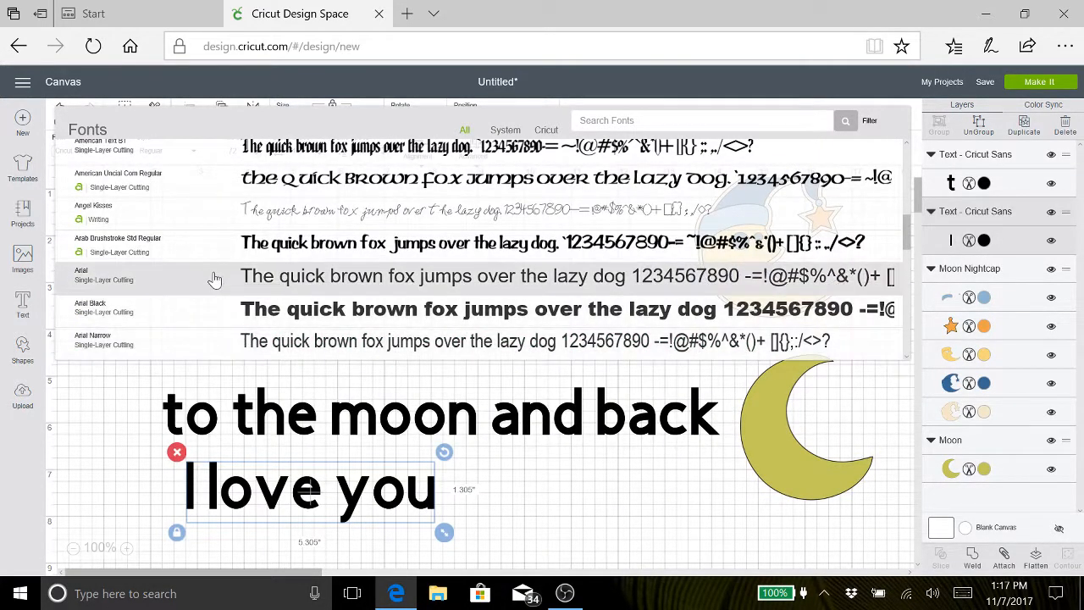
Step: Look through the filtered fonts and set the "I love you" text to Diskus Std Bold
scroll(212, 282, down, 5)
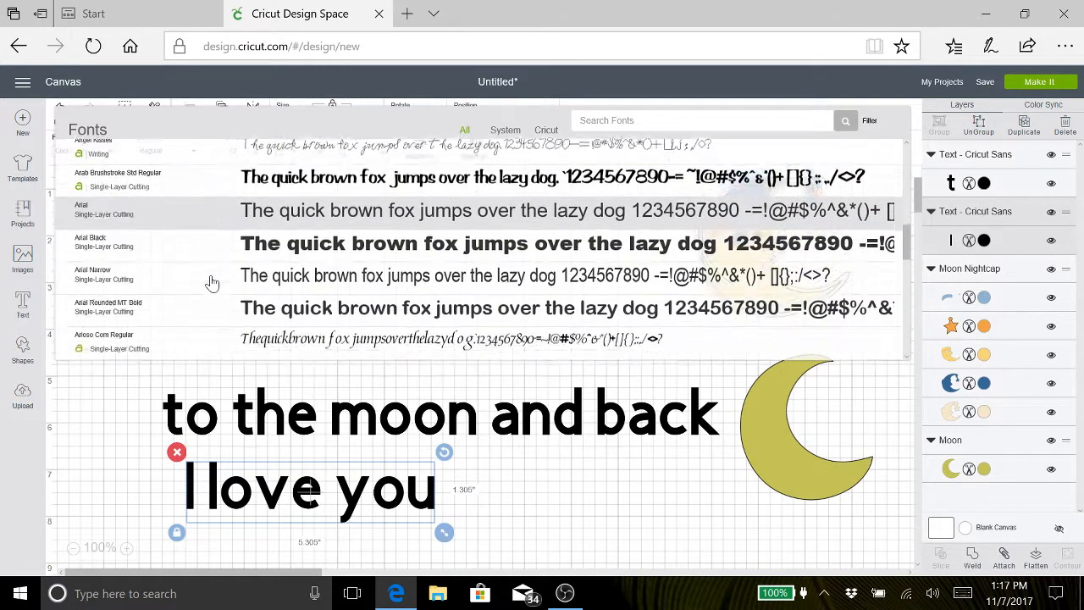
scroll(211, 282, down, 5)
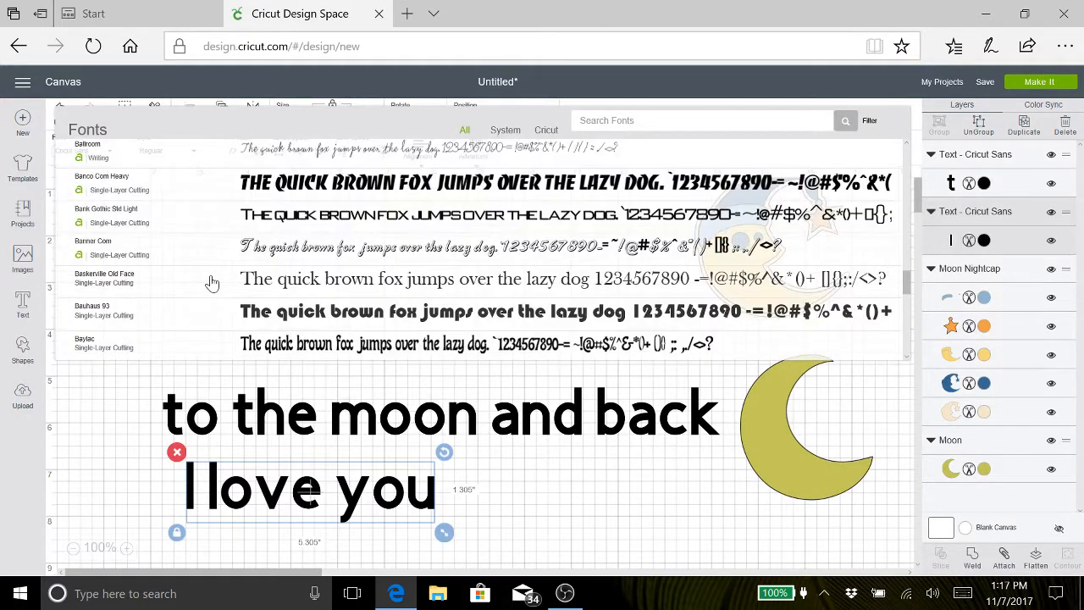
scroll(212, 282, down, 1)
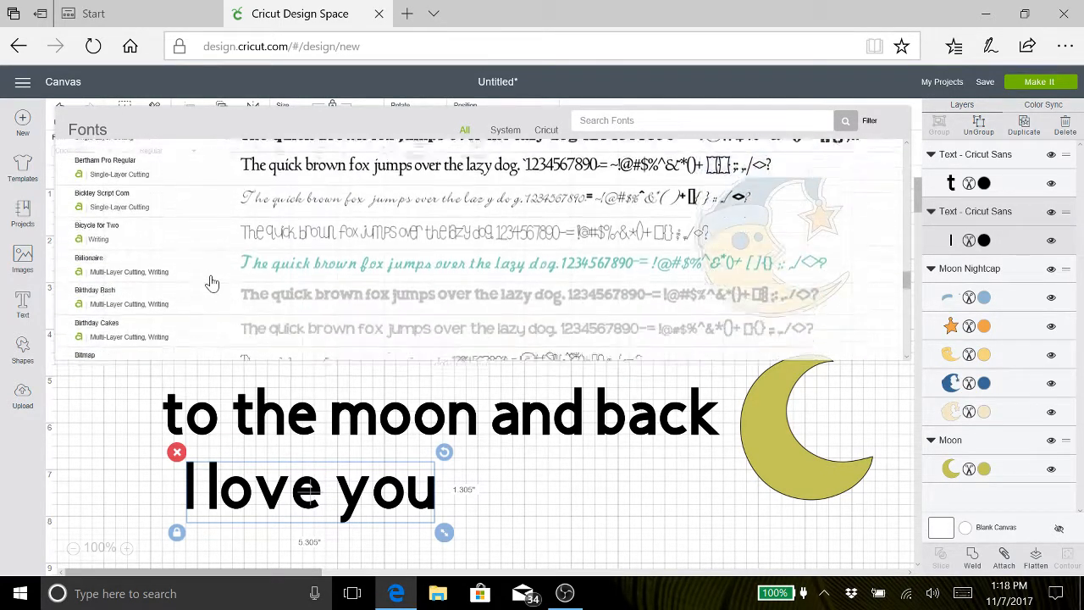
scroll(211, 282, down, 2)
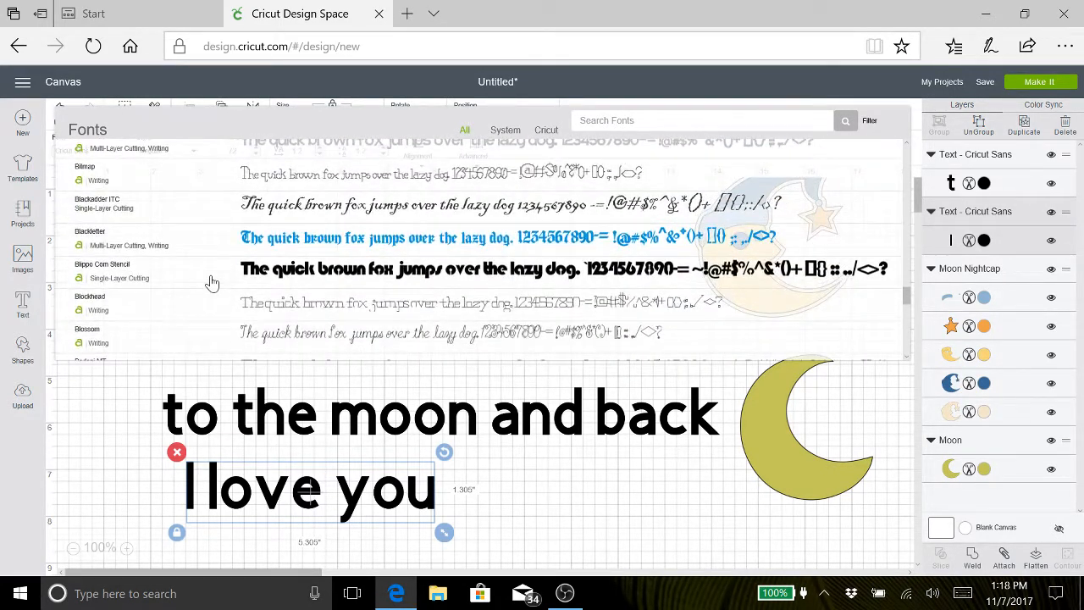
scroll(211, 282, down, 5)
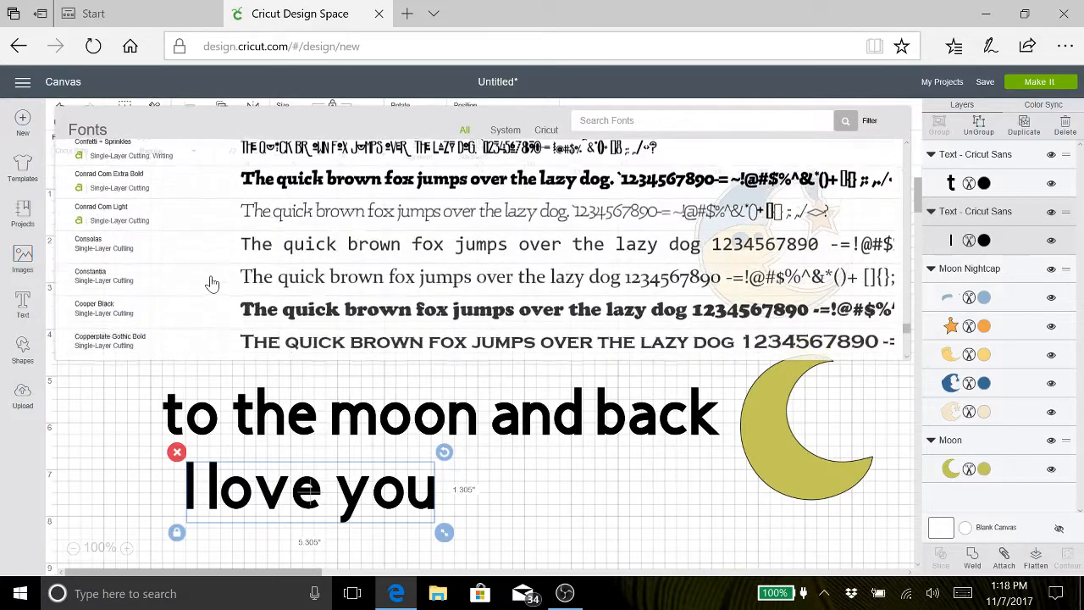
scroll(212, 282, down, 4)
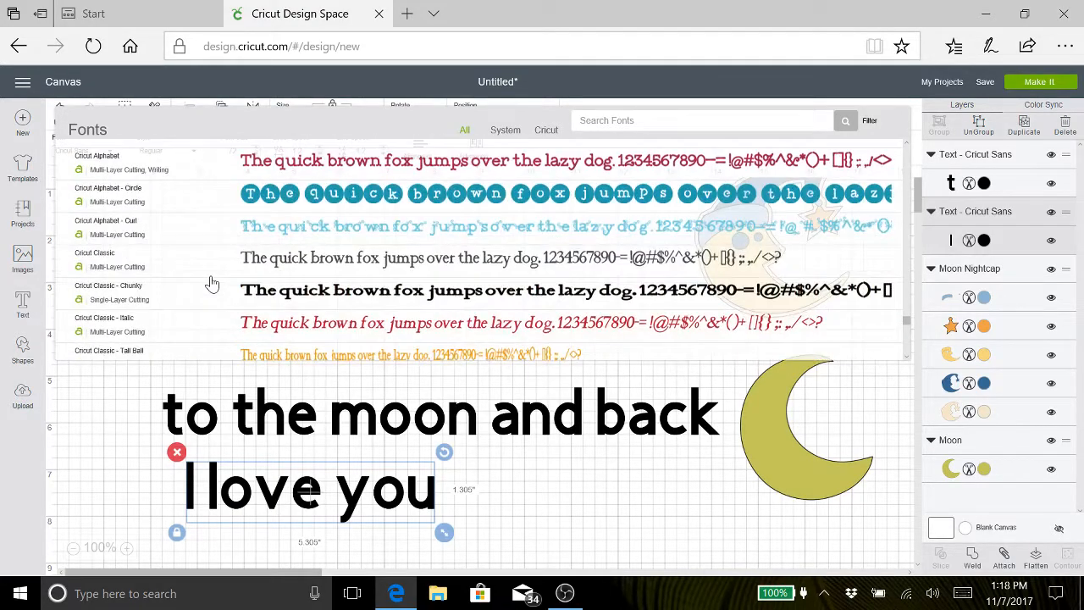
scroll(212, 282, down, 5)
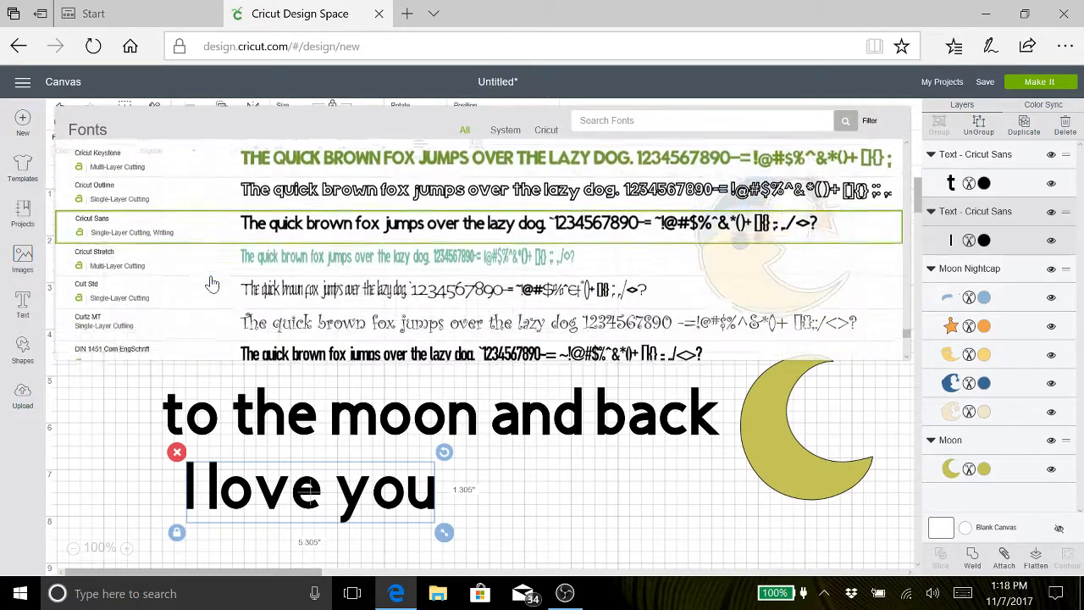
scroll(212, 282, down, 3)
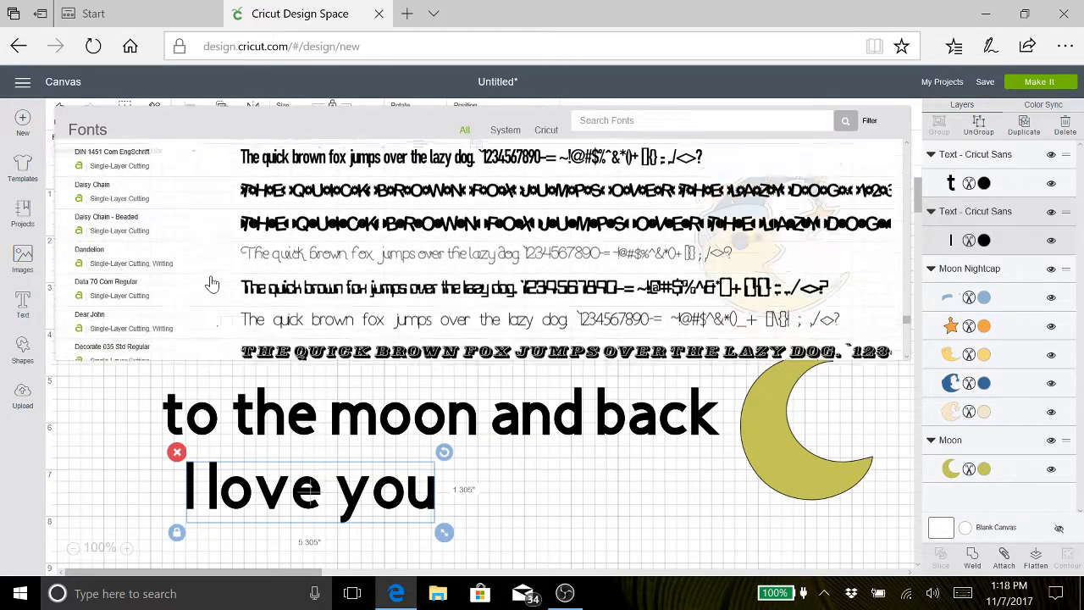
scroll(212, 282, down, 3)
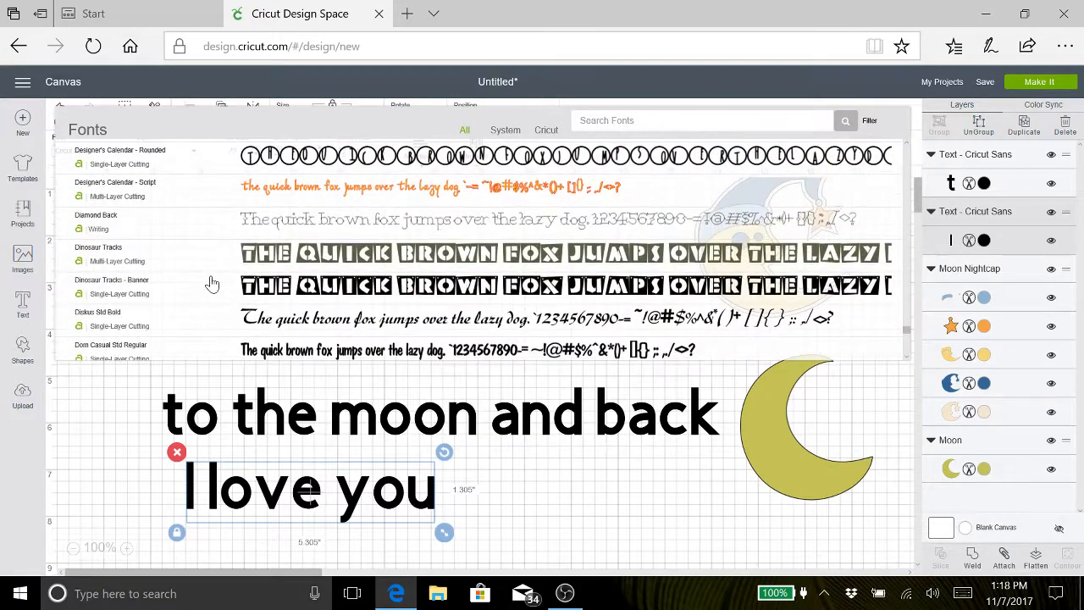
scroll(212, 282, down, 3)
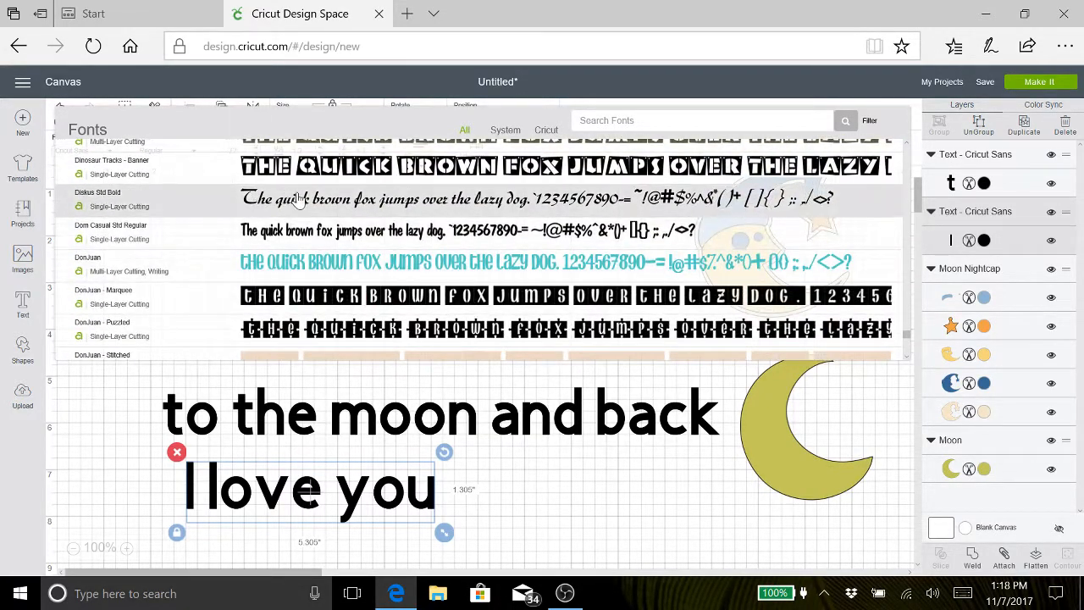
click(303, 201)
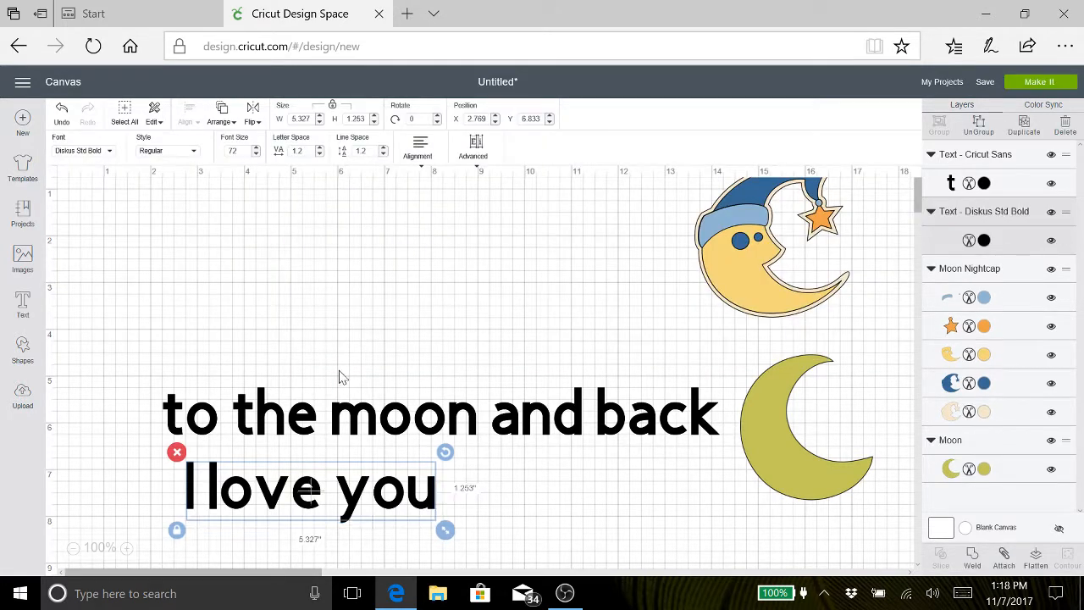
click(375, 417)
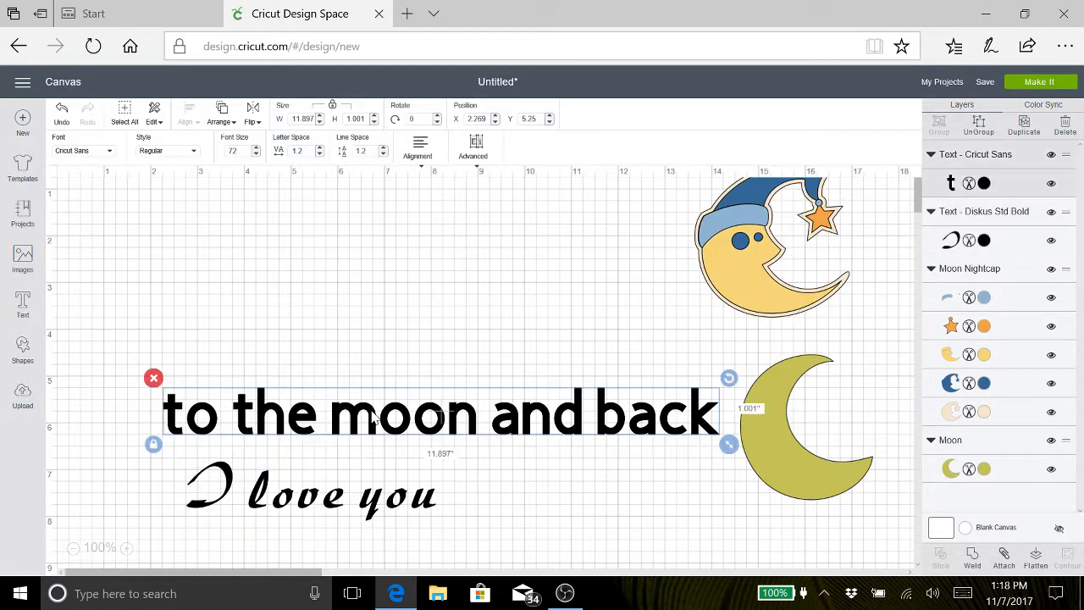
click(110, 152)
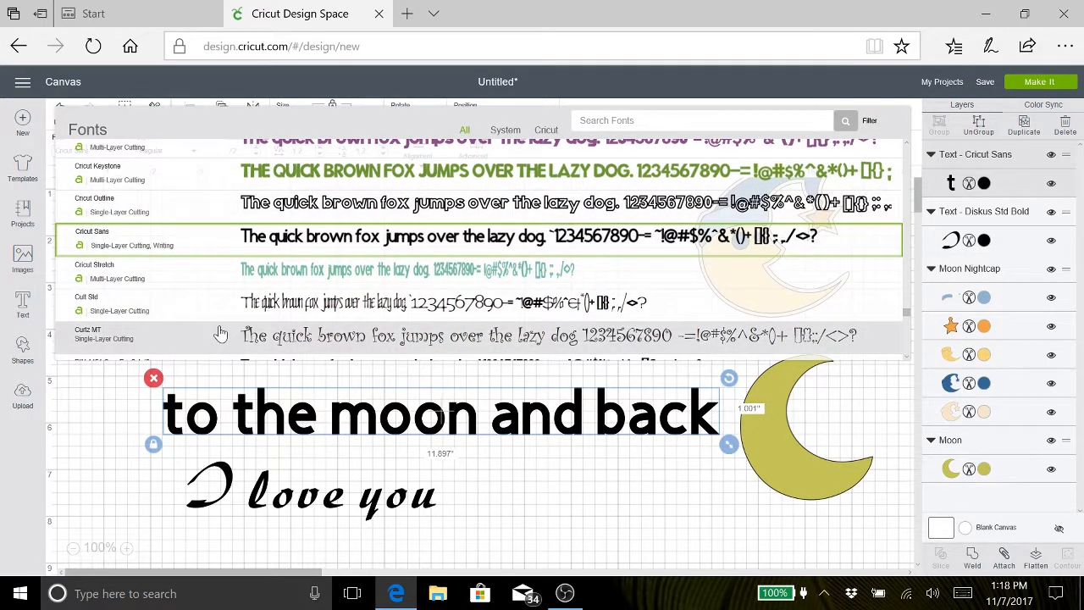
scroll(221, 333, down, 15)
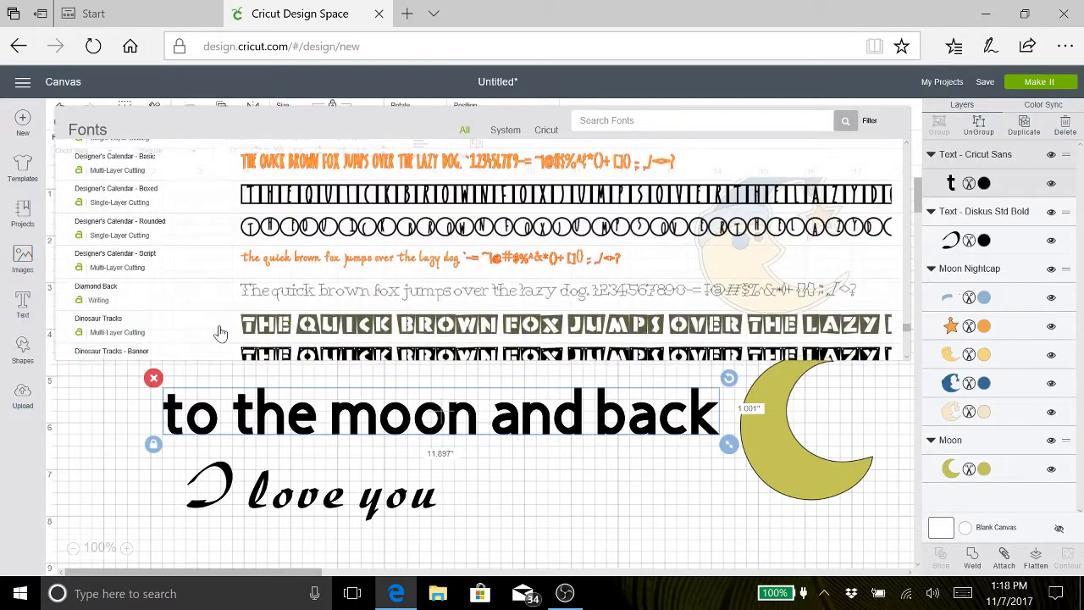
scroll(220, 333, down, 5)
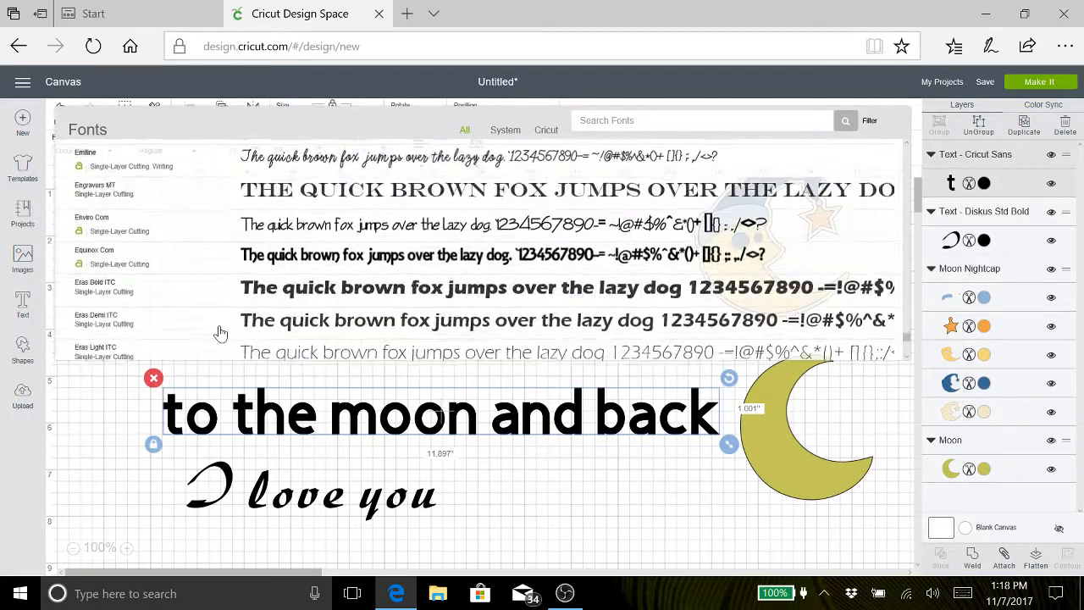
click(345, 492)
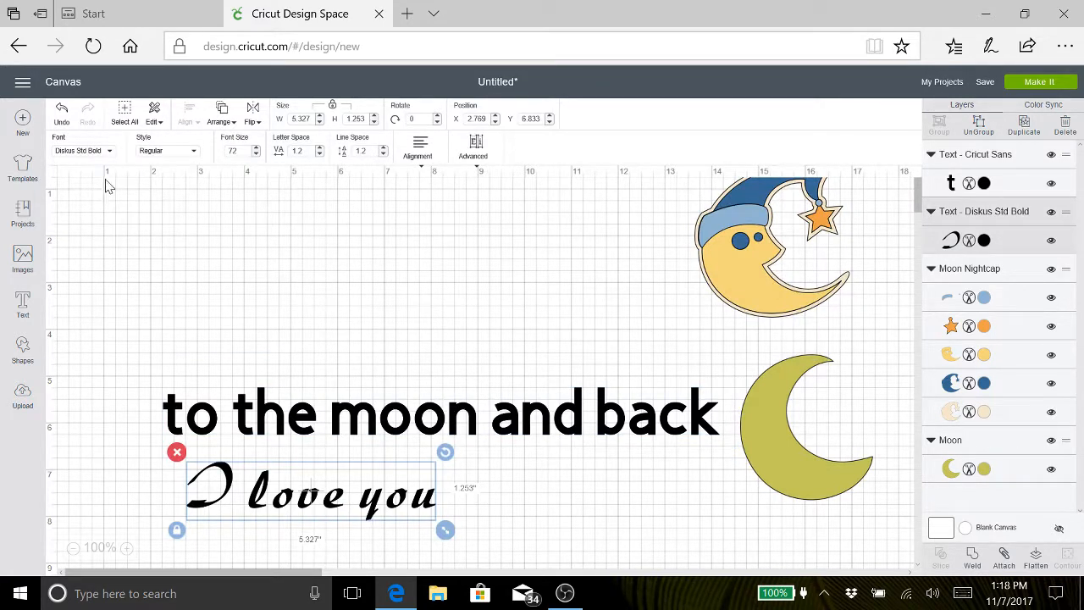
click(330, 423)
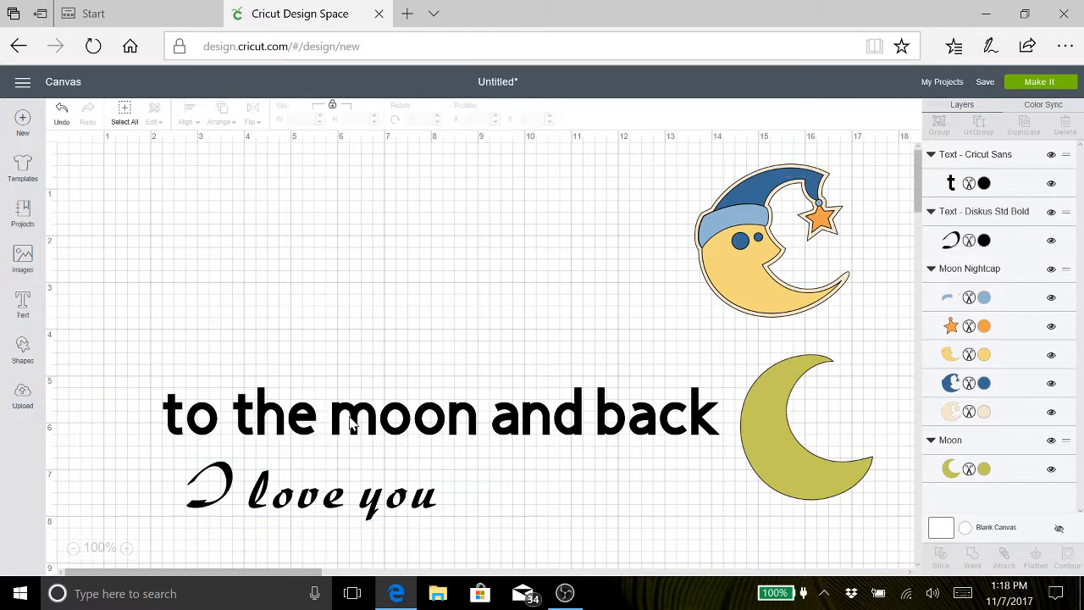
Step: Change the font of the "to the moon and back" text to 3 Birds Life's A Party
click(351, 424)
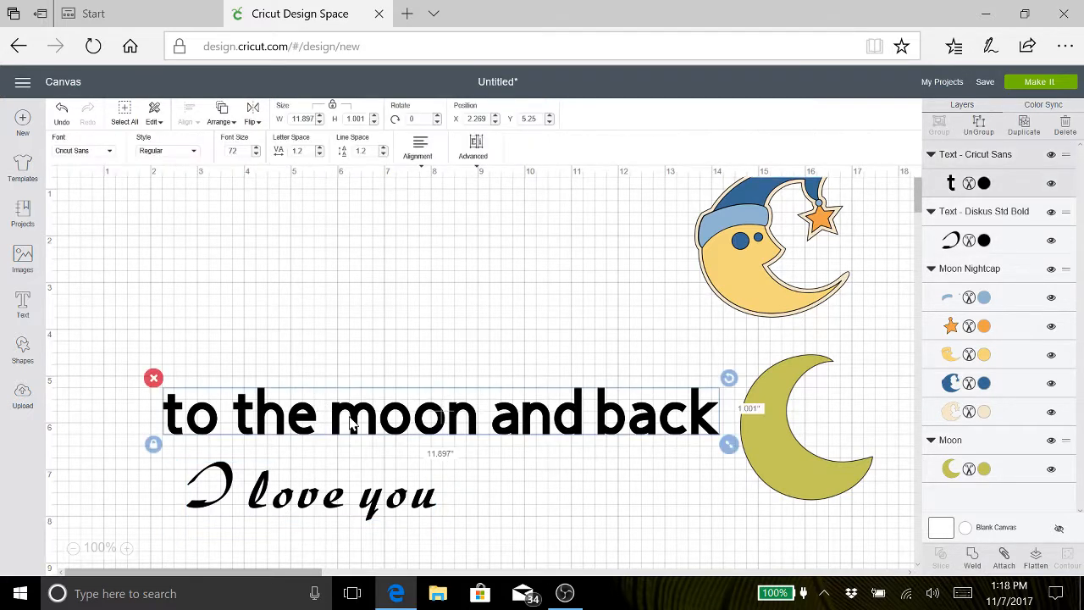
click(110, 159)
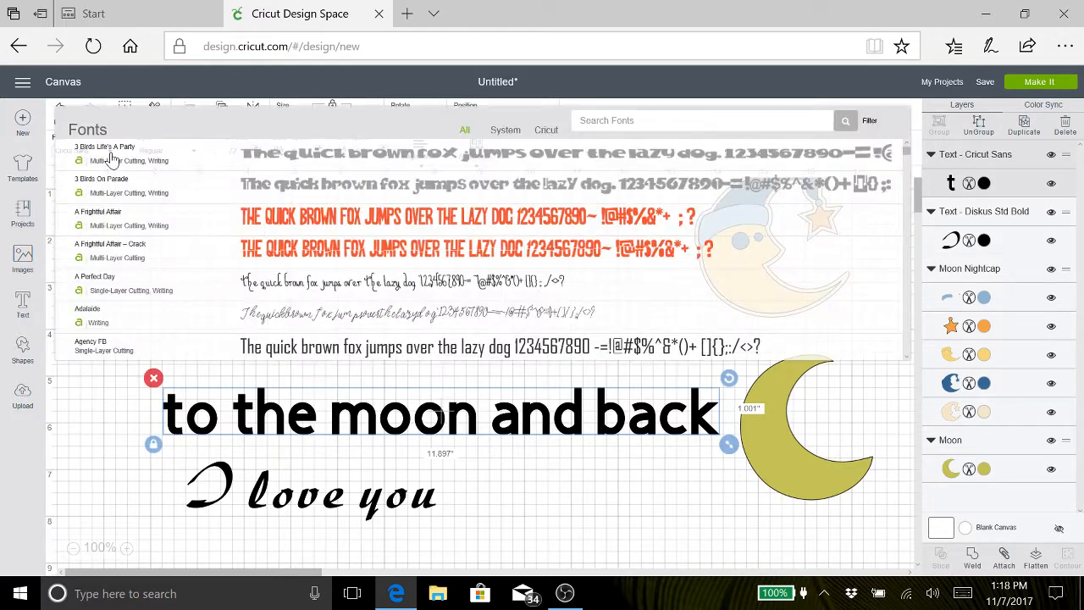
click(112, 154)
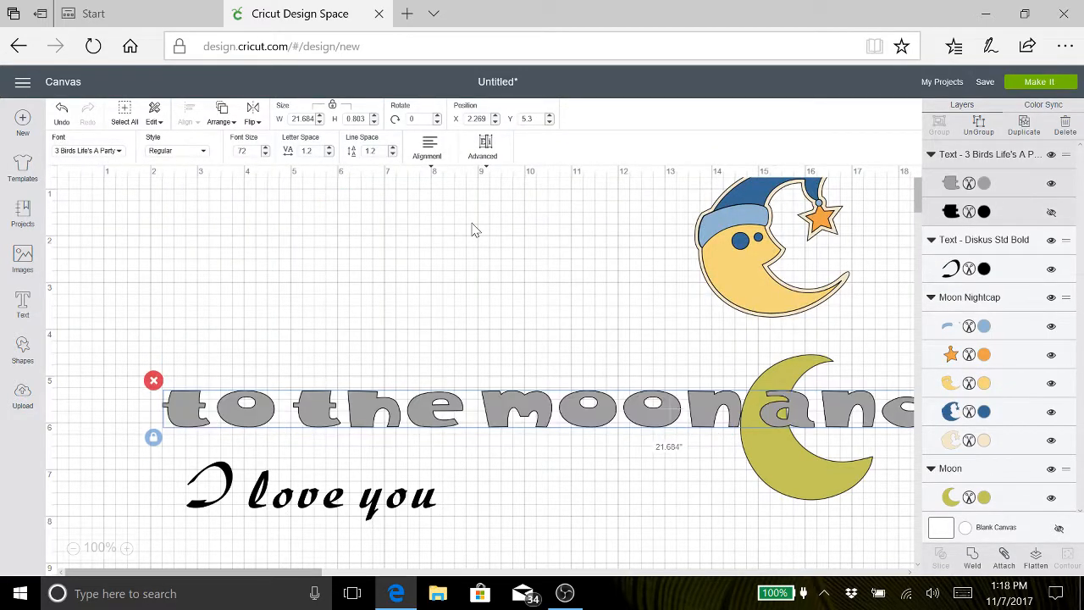
Step: Look through the font list and set the "to the moon and back" text to Diskus Std Bold
click(122, 159)
scroll(177, 284, down, 2)
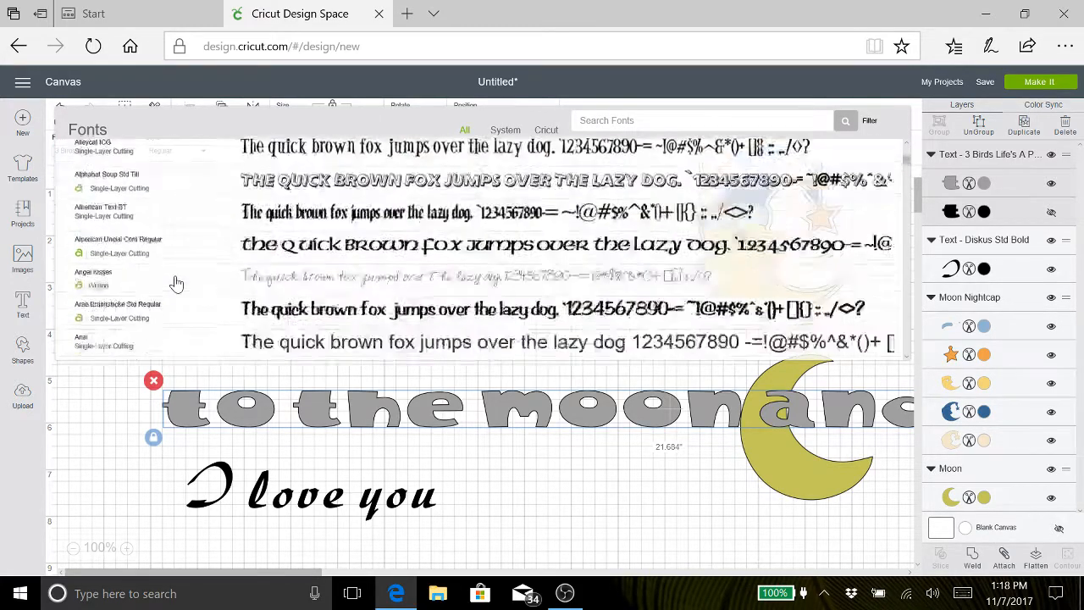
scroll(176, 284, down, 6)
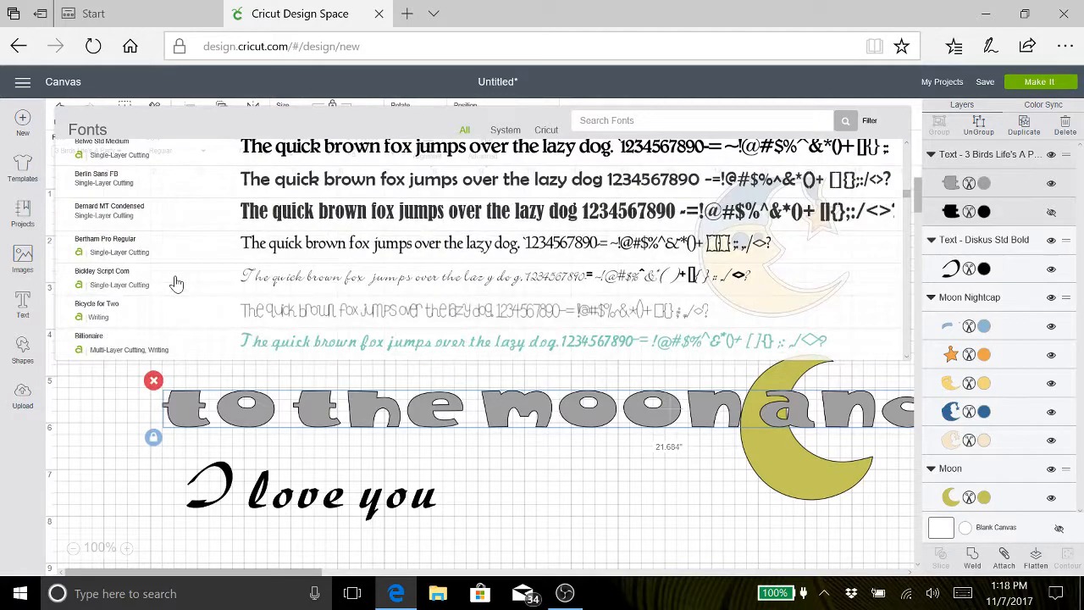
scroll(176, 284, down, 4)
scroll(174, 280, down, 4)
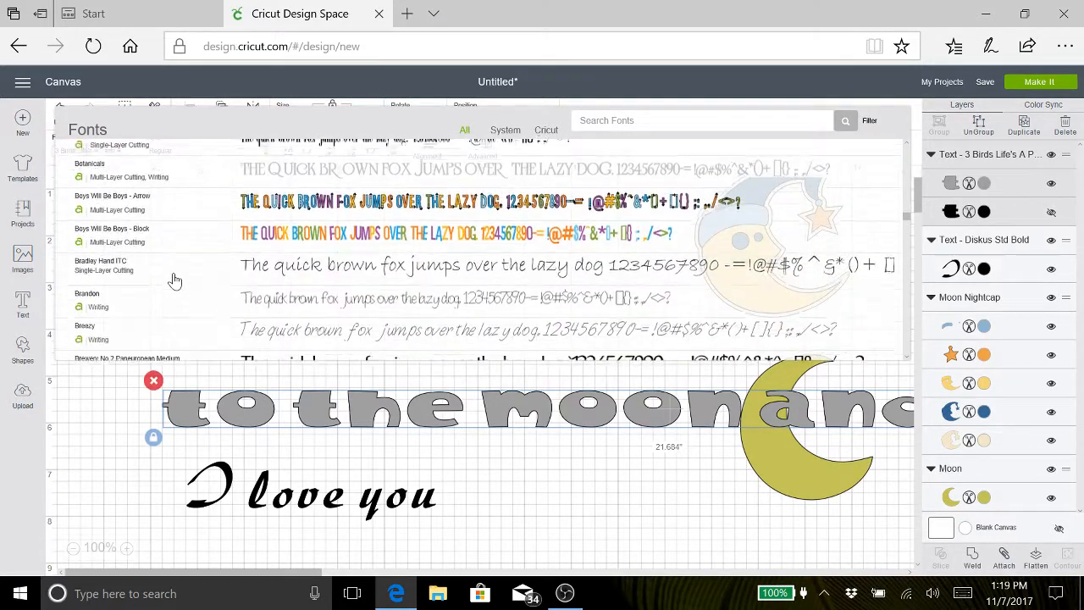
scroll(173, 280, down, 2)
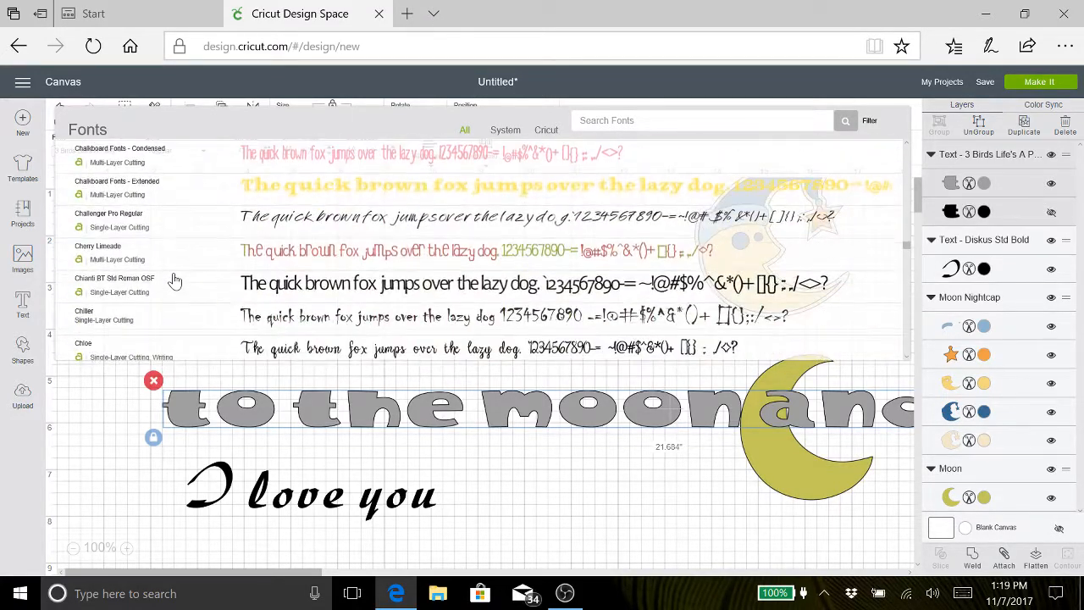
scroll(174, 280, down, 10)
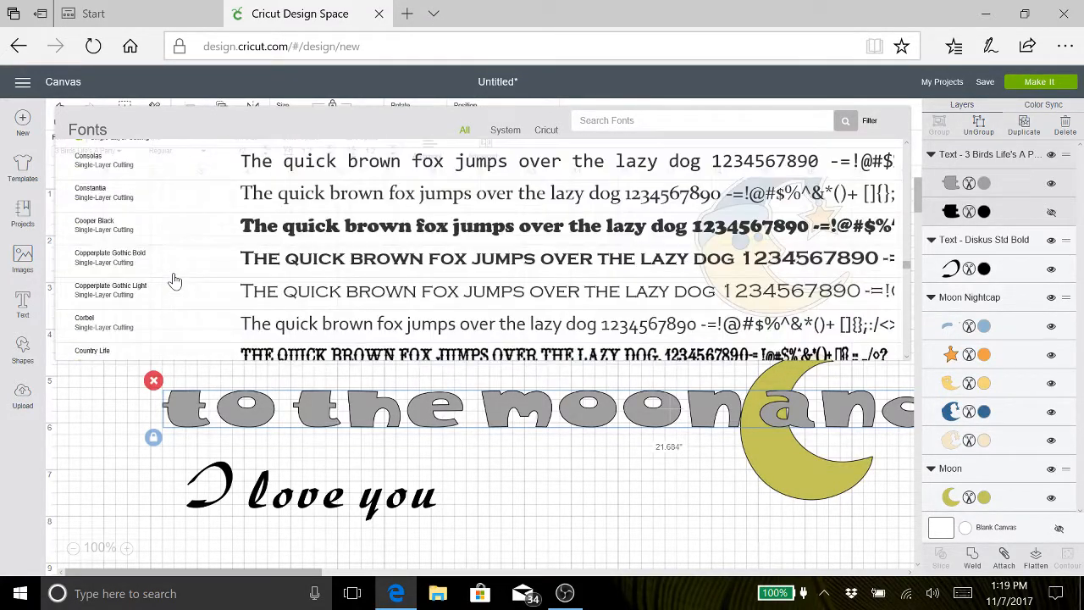
scroll(174, 280, down, 4)
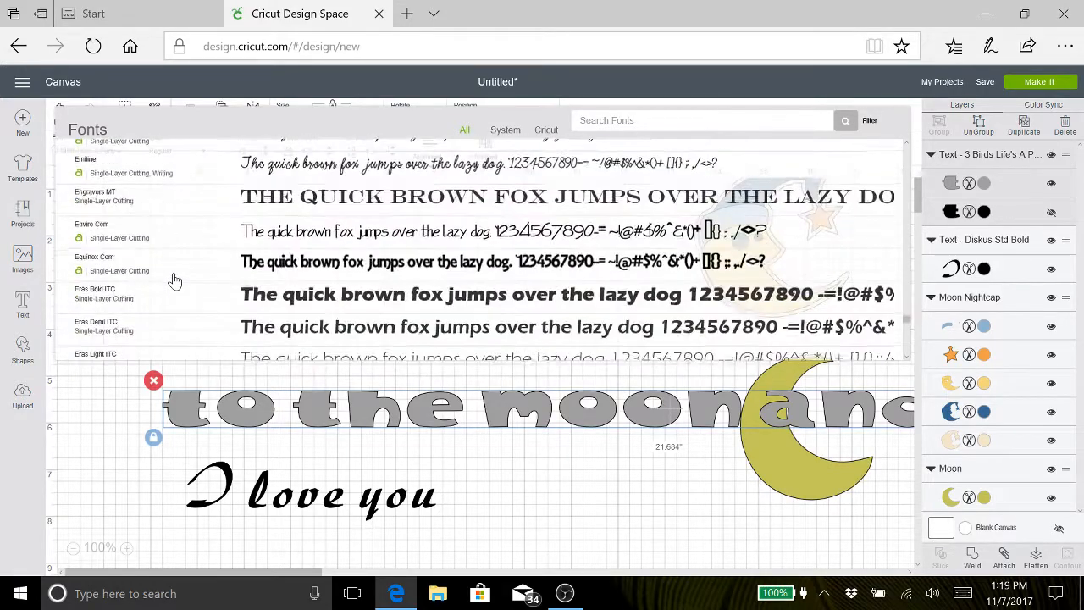
scroll(173, 280, up, 3)
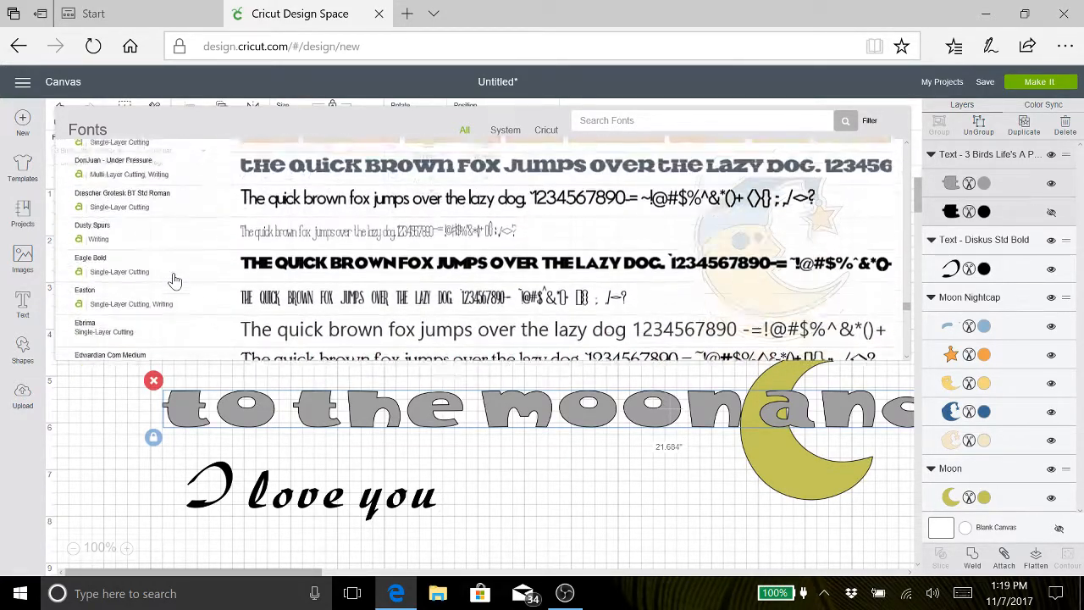
scroll(174, 281, up, 2)
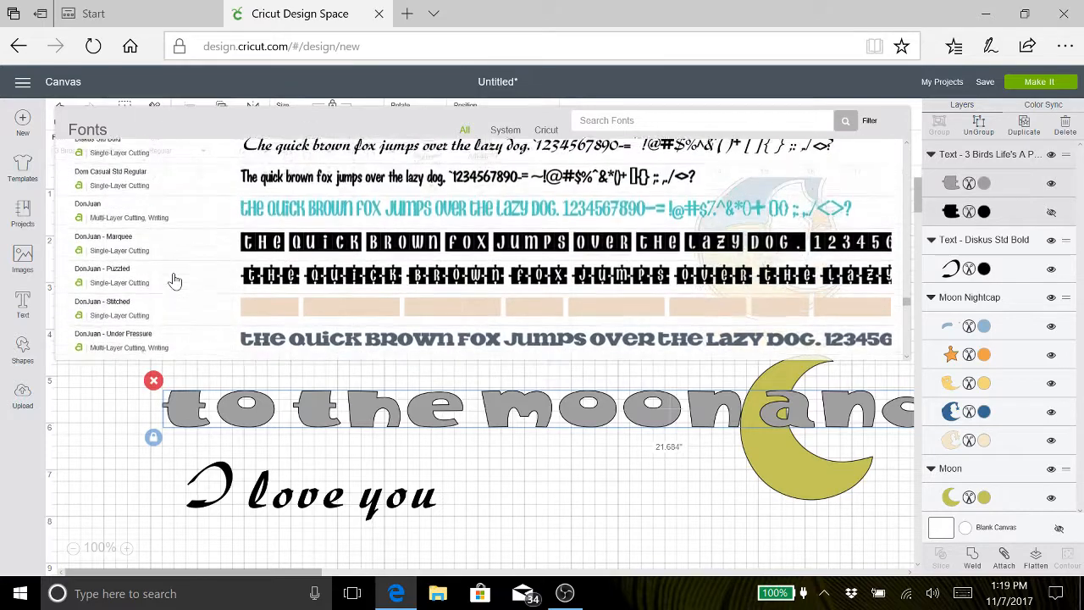
scroll(174, 280, up, 1)
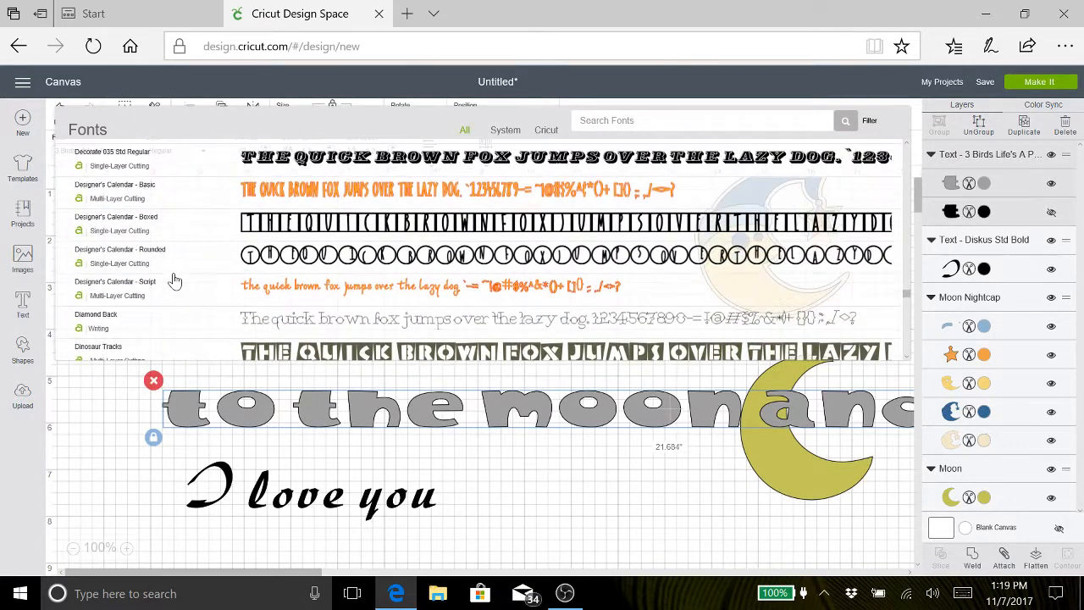
scroll(173, 280, up, 1)
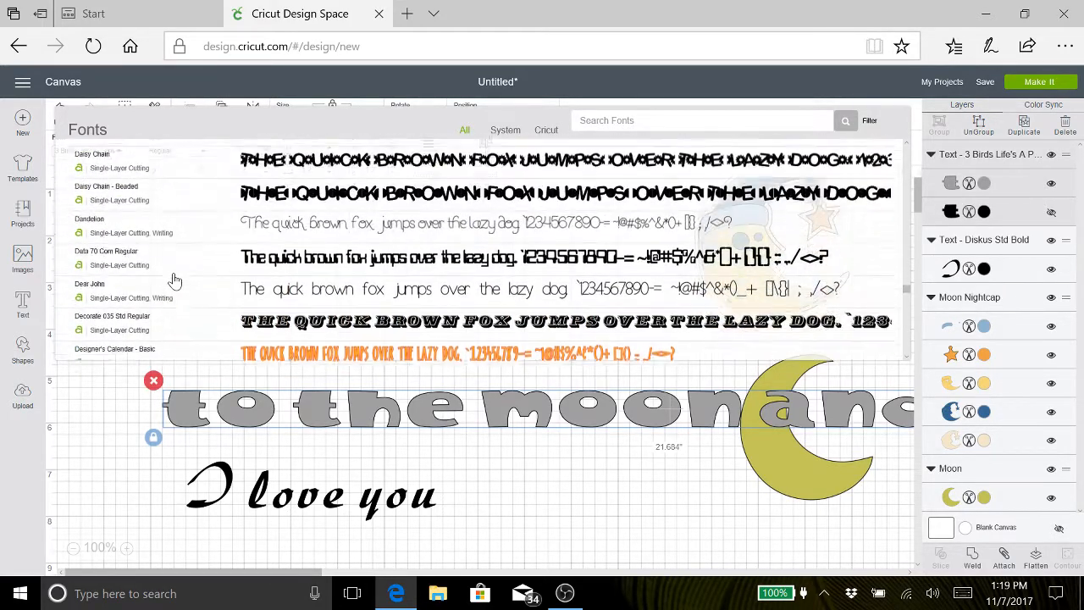
scroll(173, 280, up, 1)
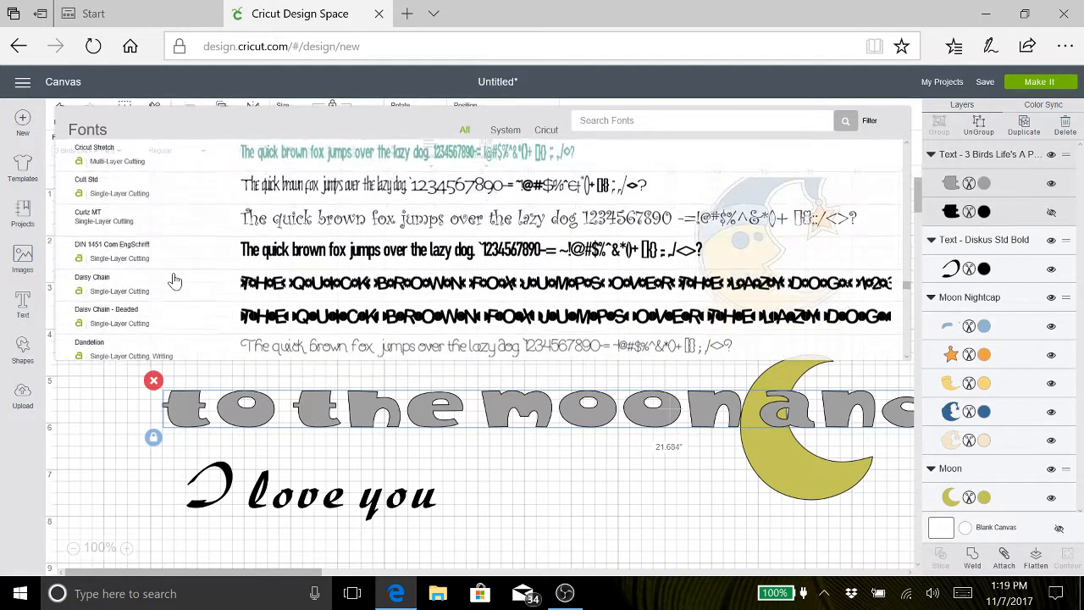
scroll(174, 280, down, 4)
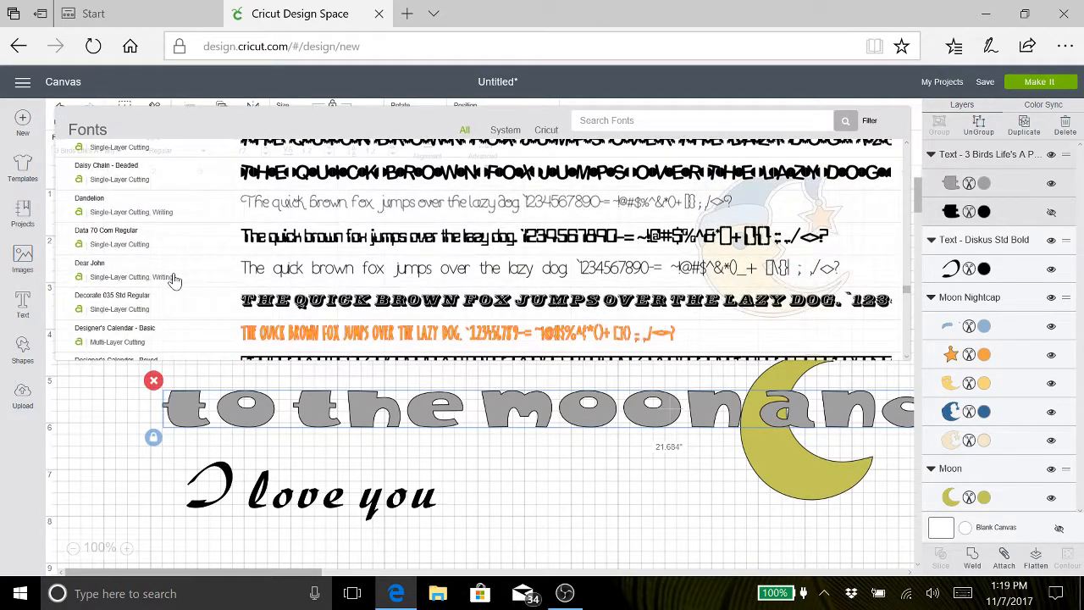
scroll(174, 280, down, 8)
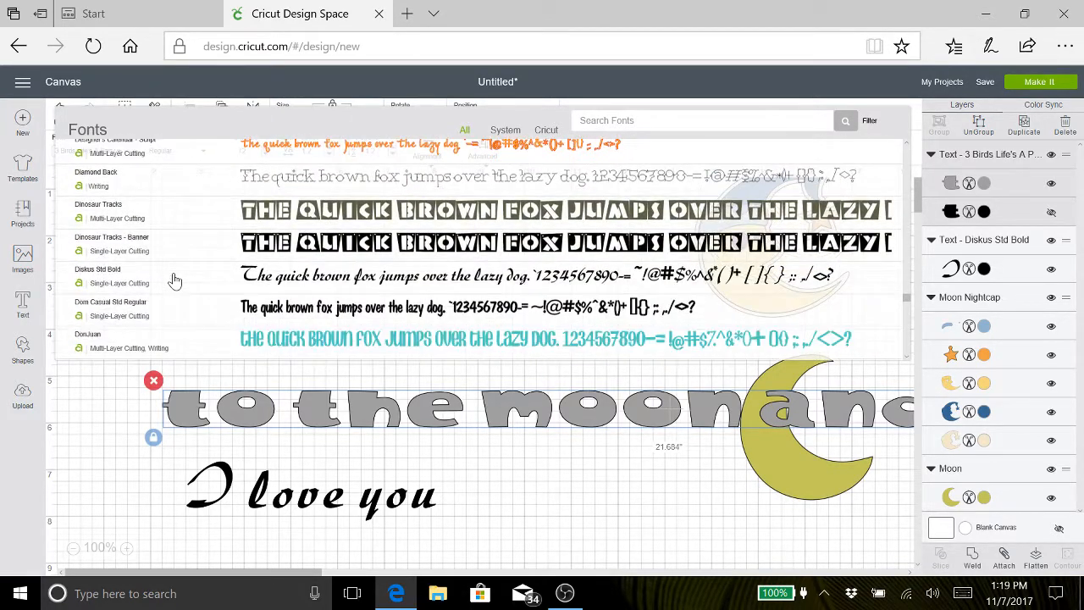
scroll(174, 281, down, 2)
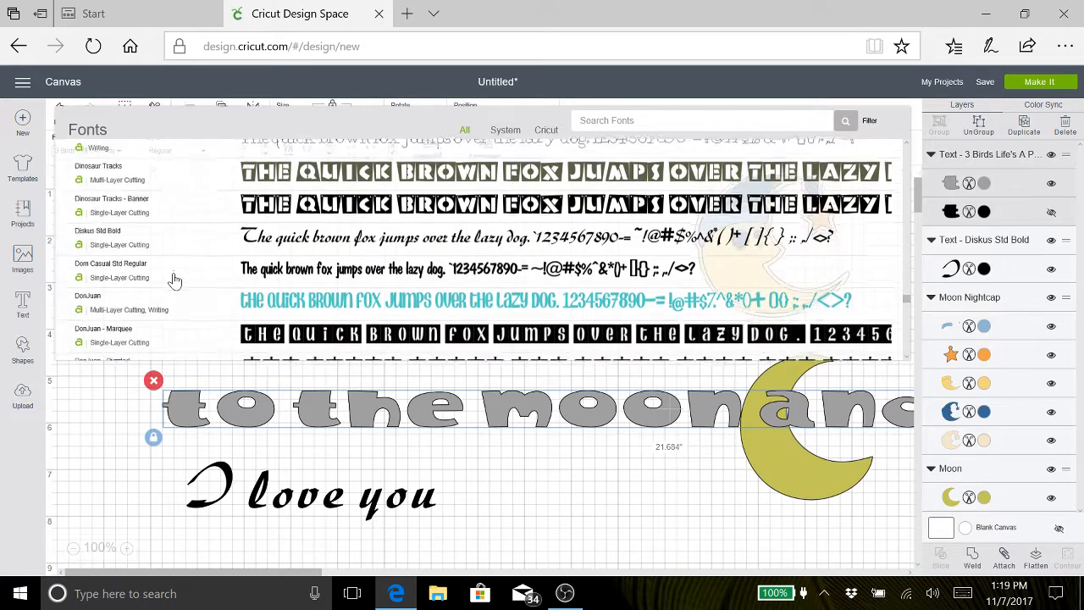
click(141, 229)
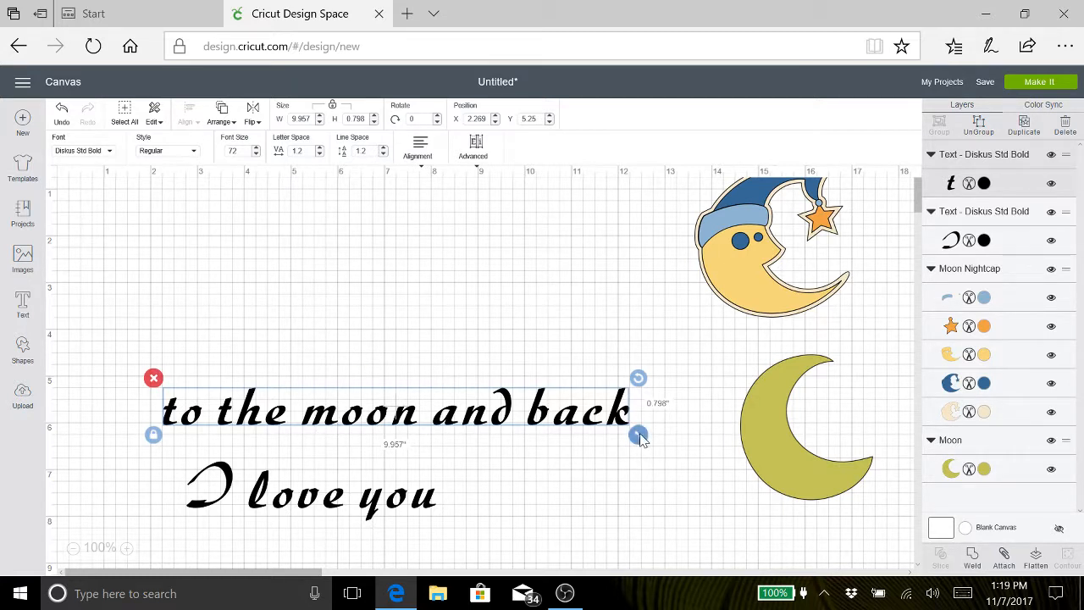
Step: Scale the "to the moon and back" text down to about 6.86" wide and compare its font size with "I love you"
drag(639, 434, 493, 423)
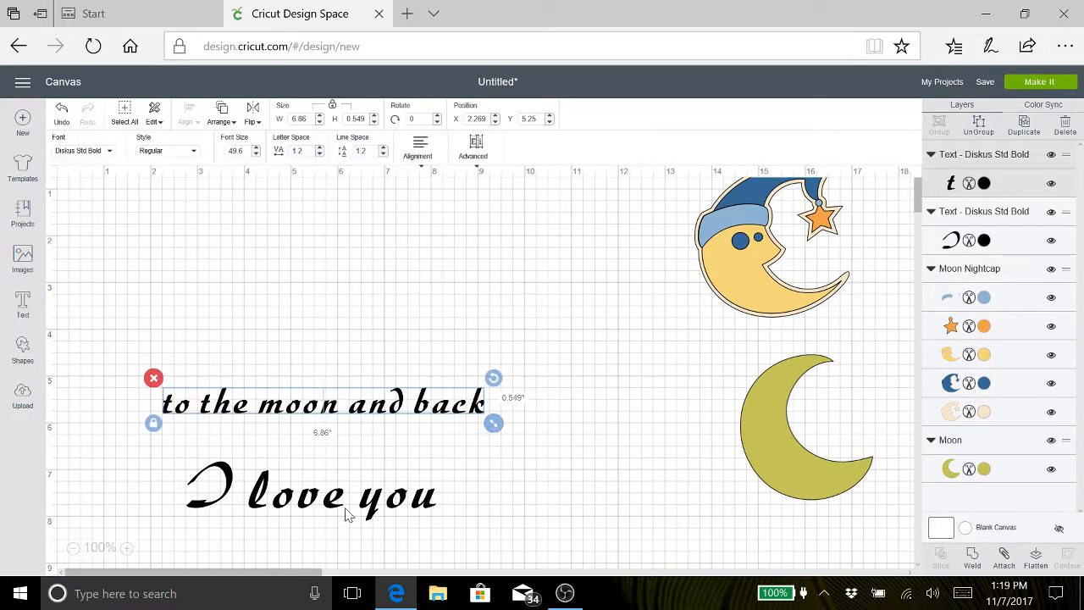
click(347, 514)
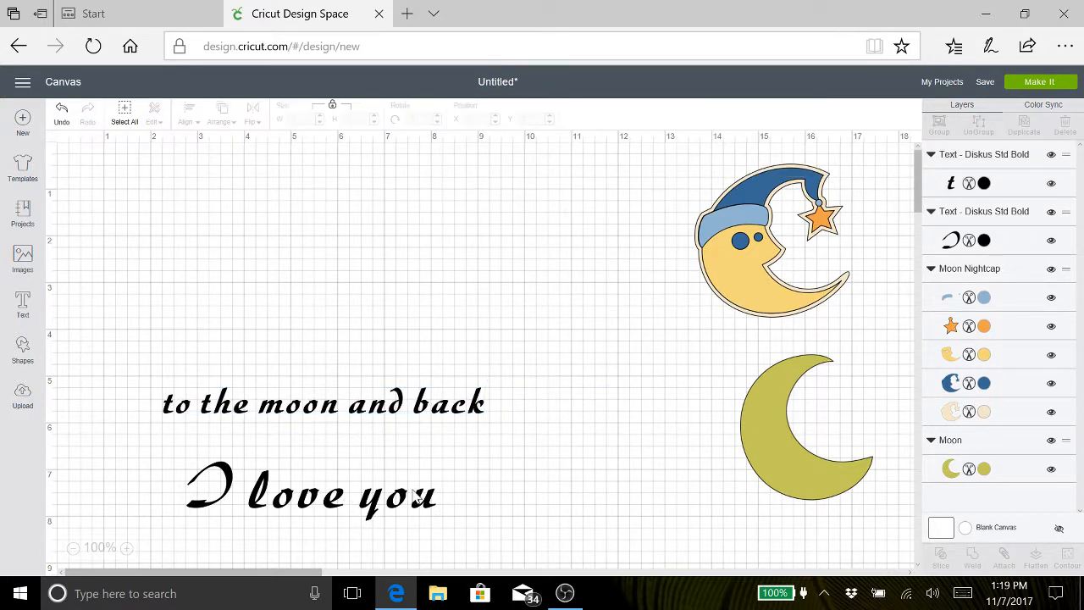
click(407, 504)
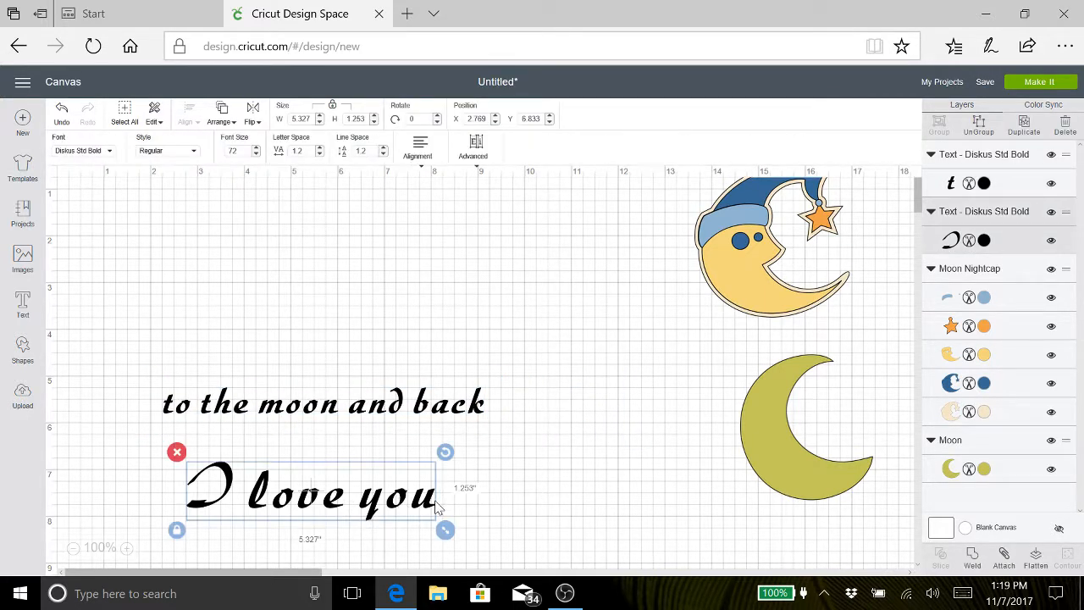
click(331, 405)
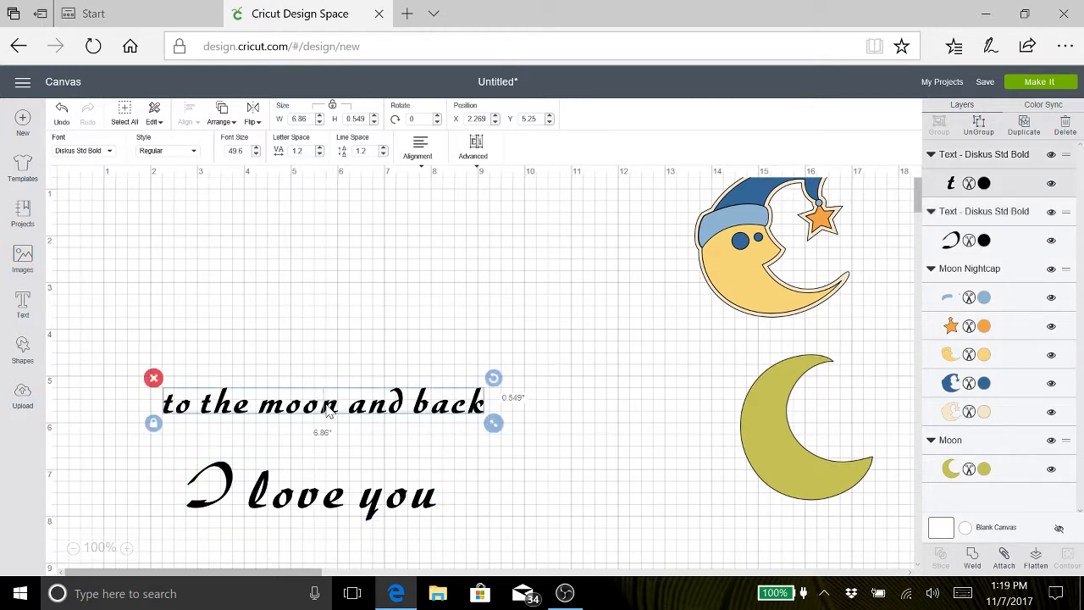
Step: Set the font size of the "I love you" text to 49
click(416, 504)
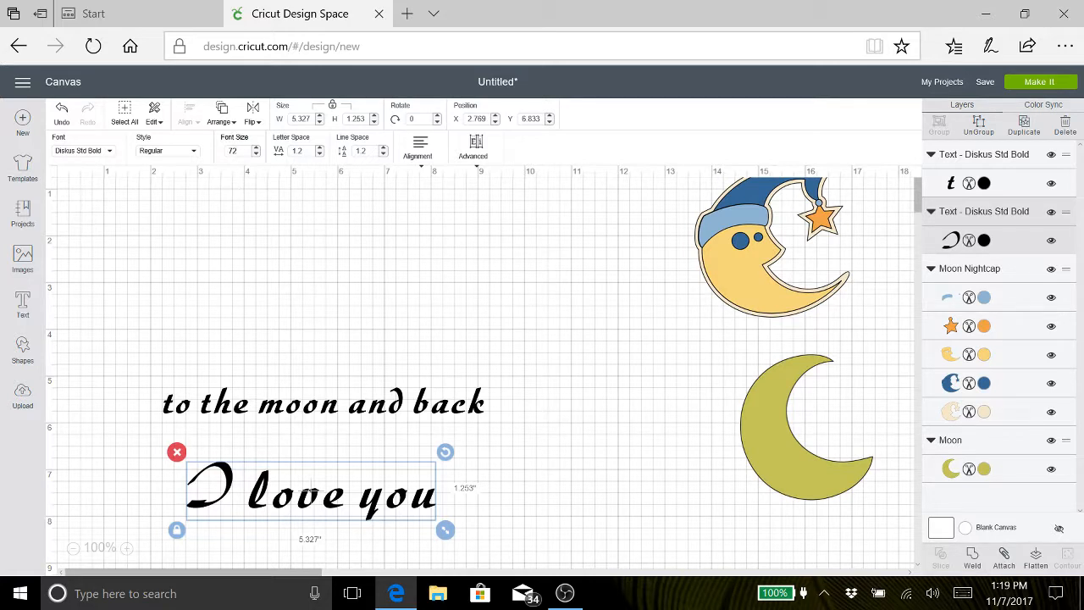
click(236, 149)
key(BackSpace)
key(BackSpace)
text(45)
key(Return)
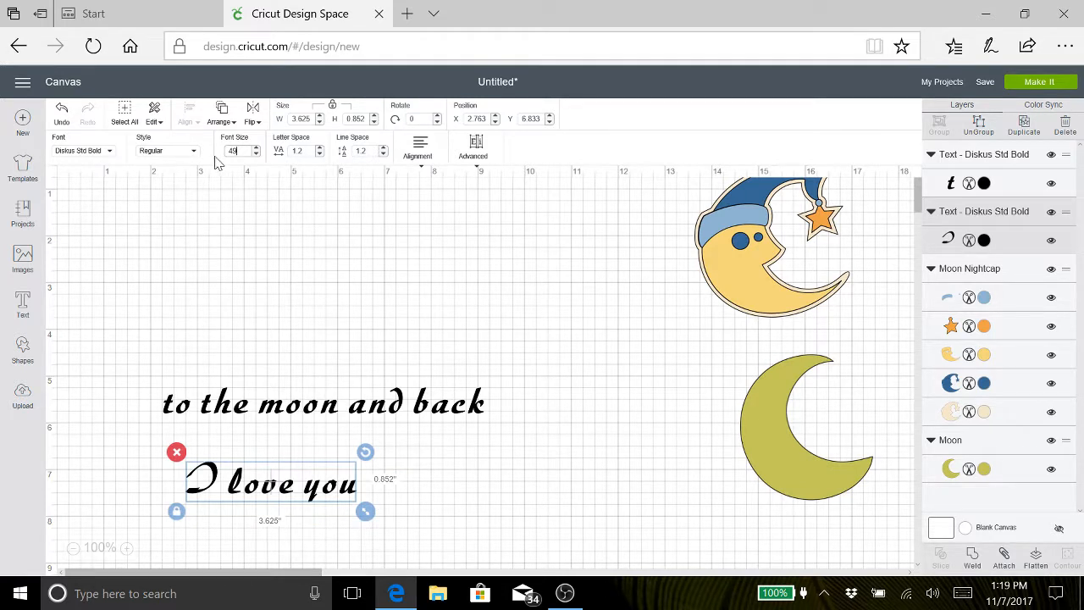
Step: Move "to the moon and back" to about X 8.23, Y 8 and "I love you" to about X 2.83, Y 7.75
drag(271, 407, 496, 467)
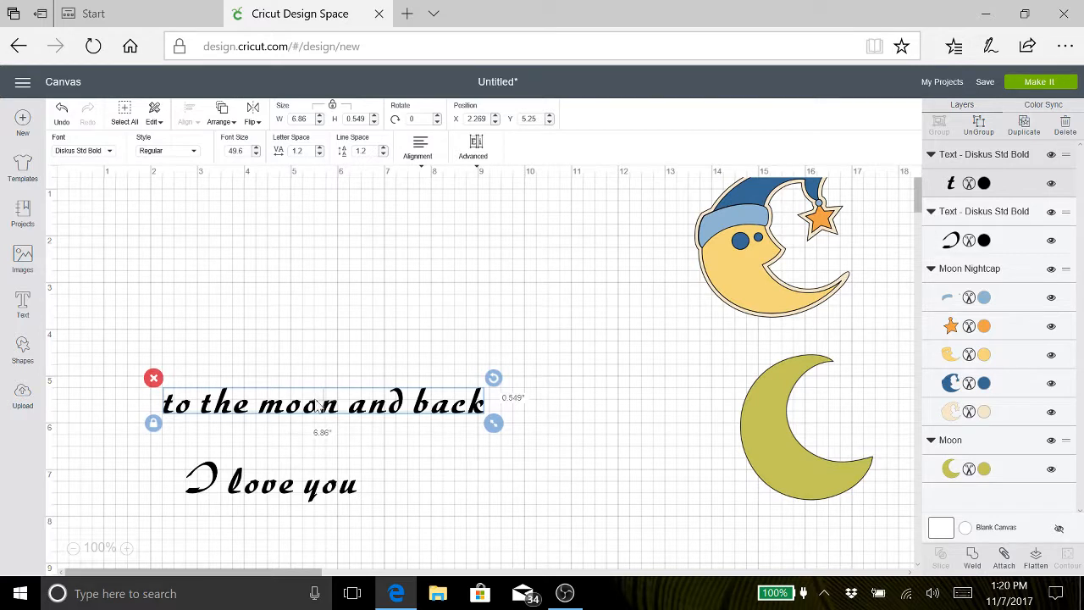
drag(313, 397, 610, 519)
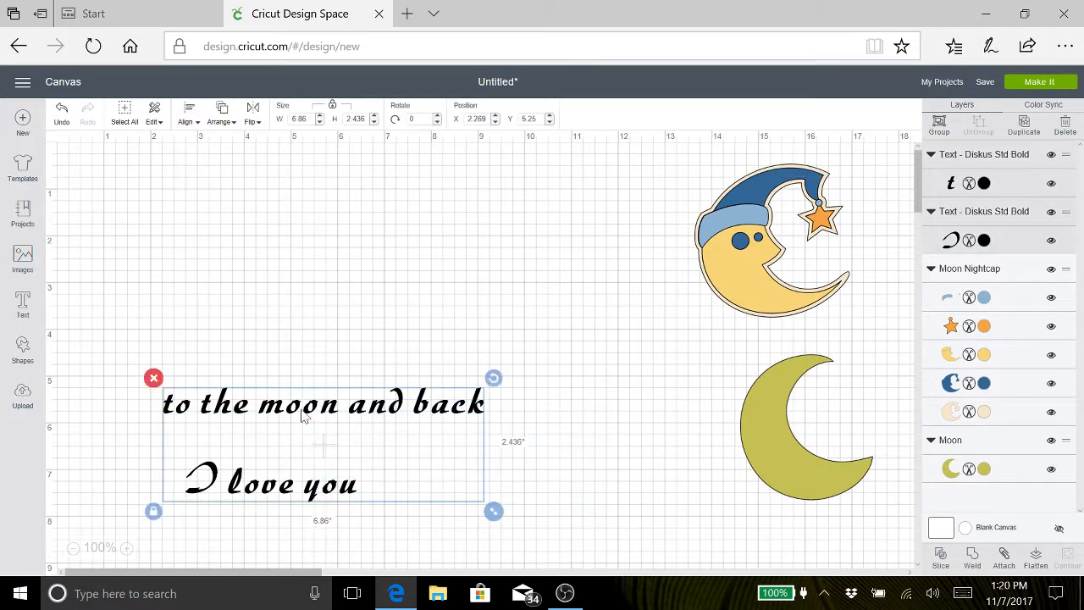
drag(320, 440, 547, 516)
click(335, 409)
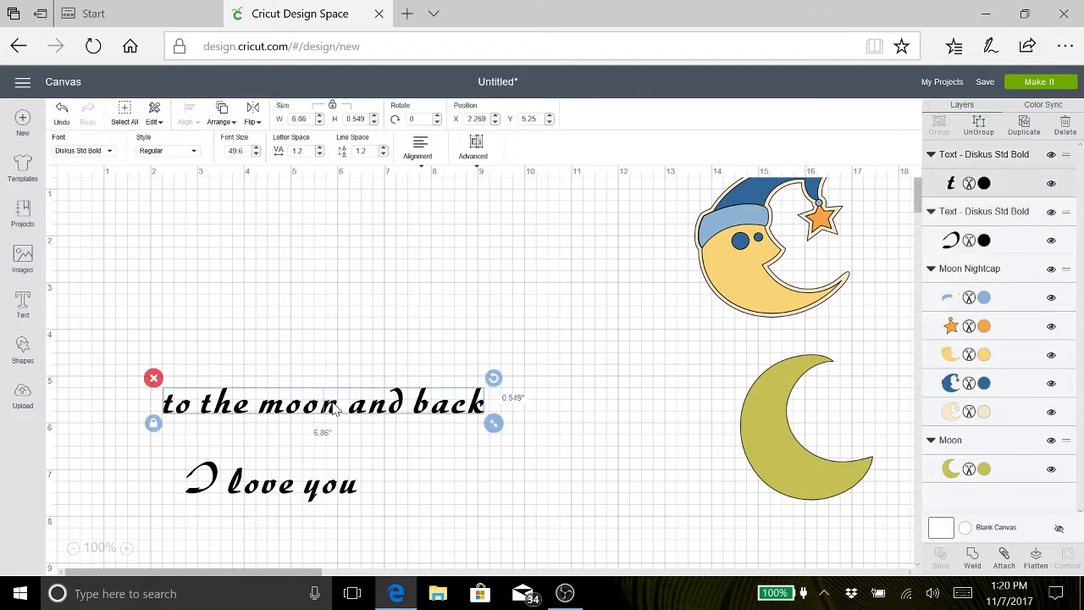
drag(323, 401, 638, 540)
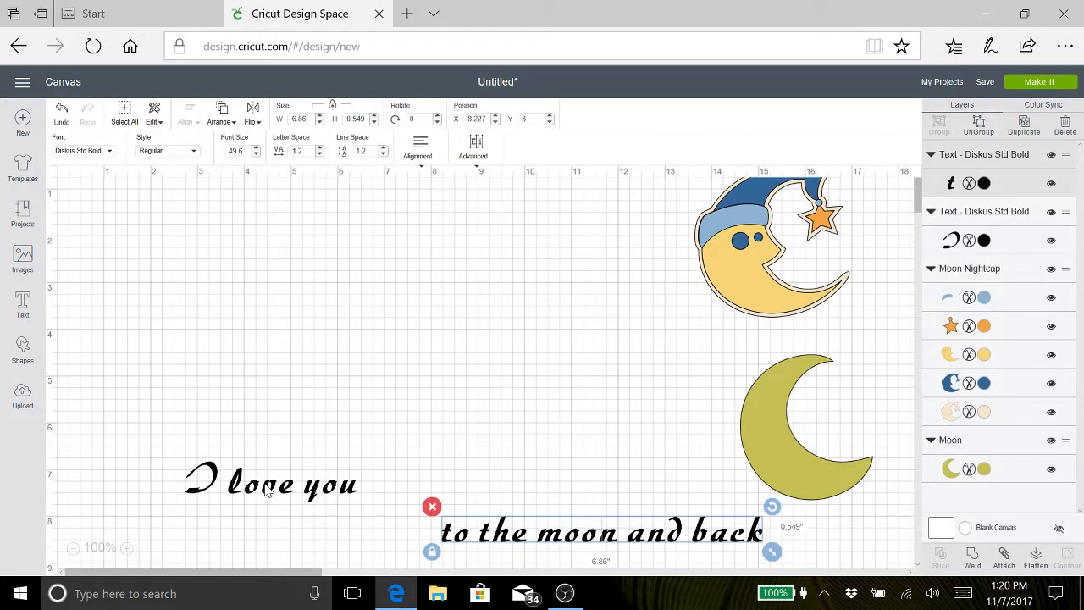
drag(268, 491, 271, 529)
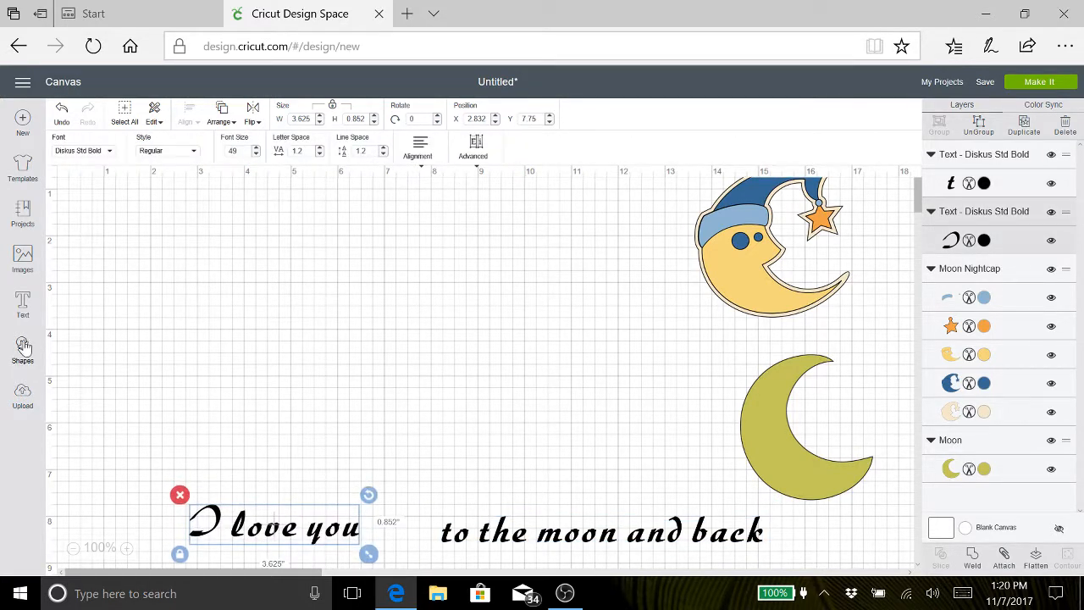
Step: Add a star shape, scale it down to about 0.87" by 0.83", and place it at about X 2.19, Y 2.18
click(23, 347)
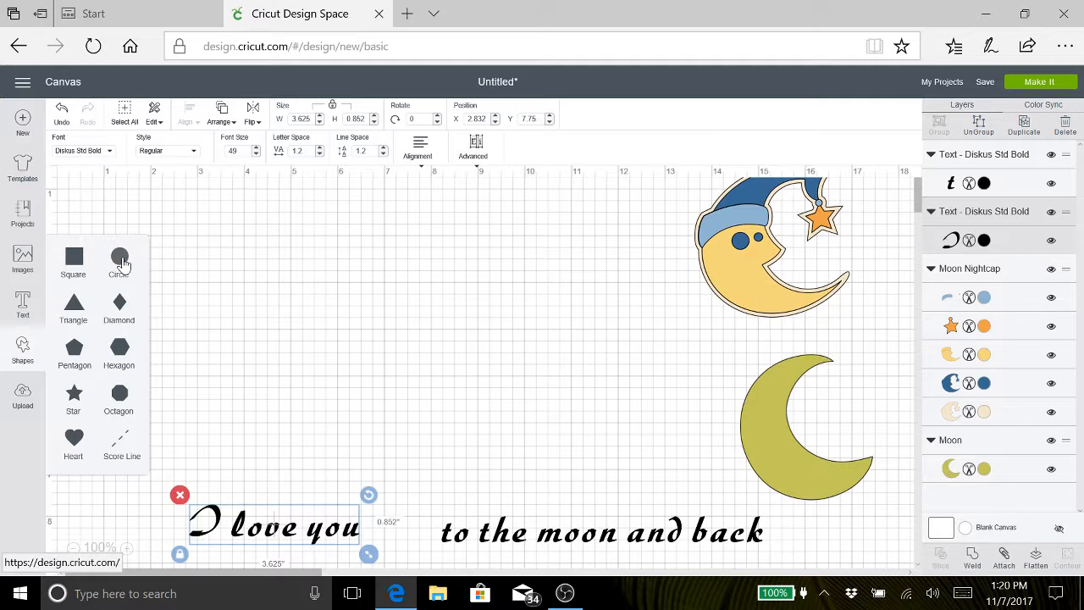
click(75, 396)
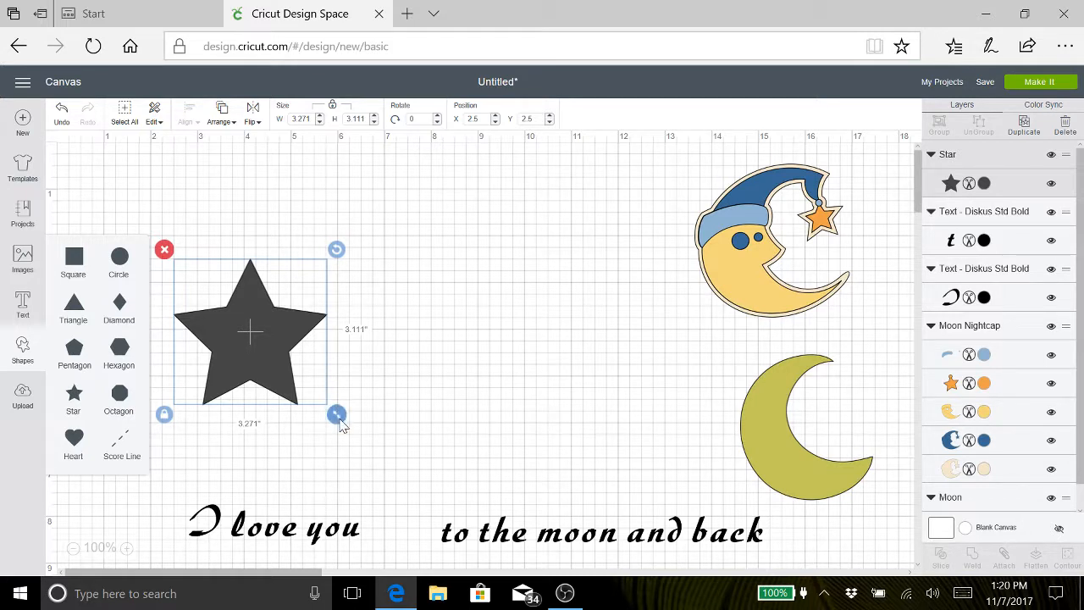
drag(341, 425, 229, 326)
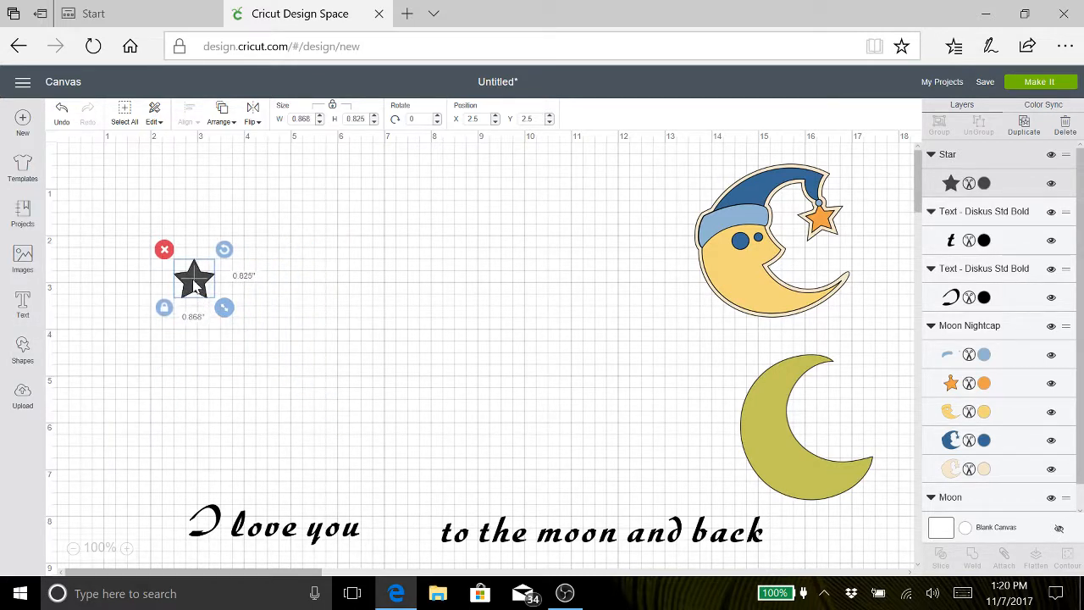
drag(195, 285, 182, 273)
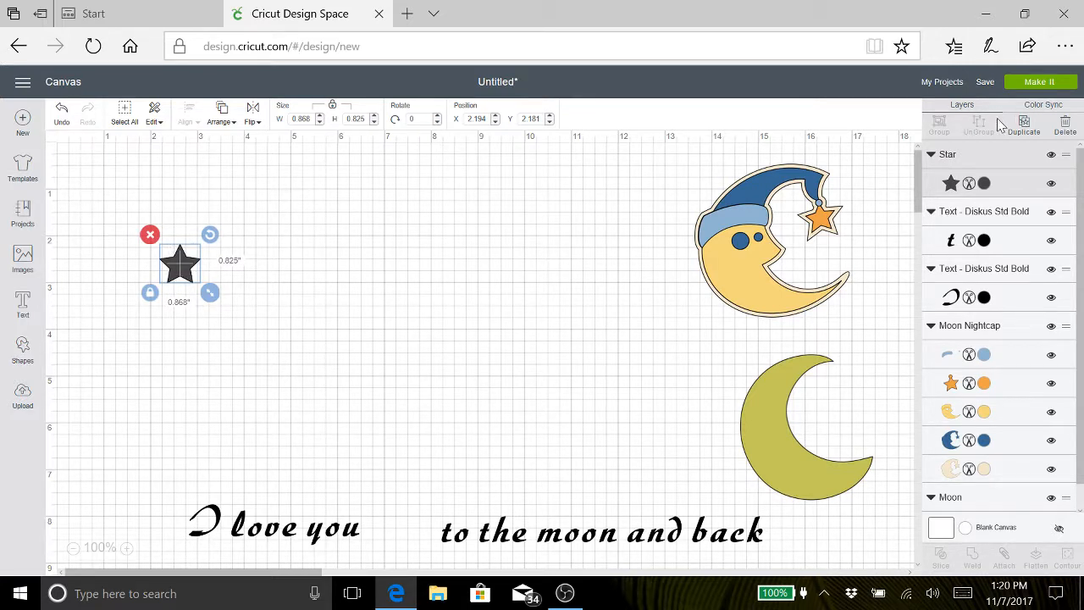
Step: Duplicate the star twice and spread the three stars to about X 5.21, Y 2.13; X 3.54, Y 2.14; and X 2.06, Y 0.15
click(1024, 125)
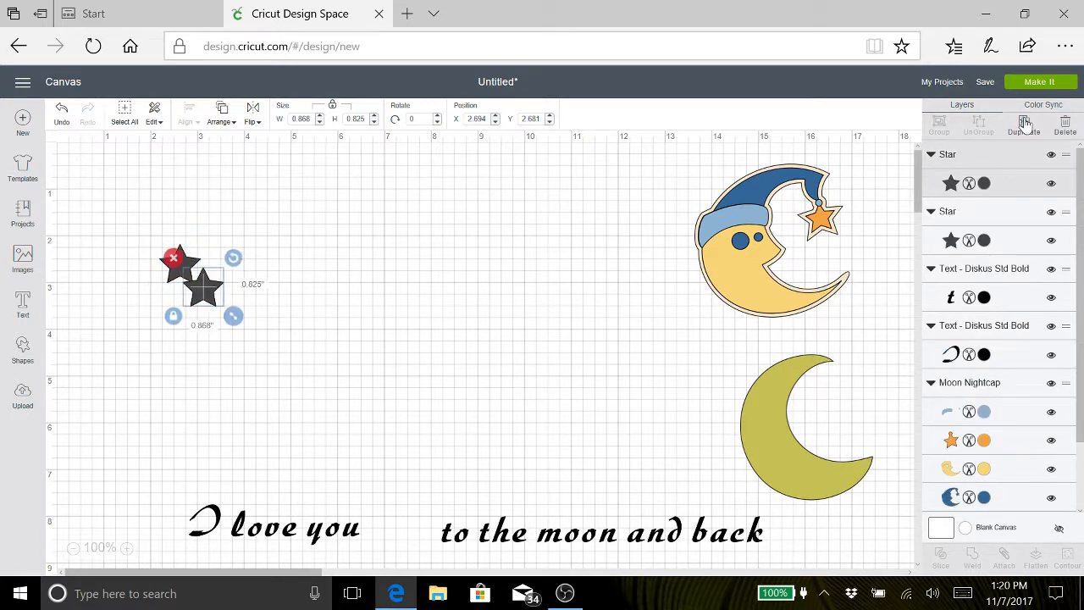
click(1024, 125)
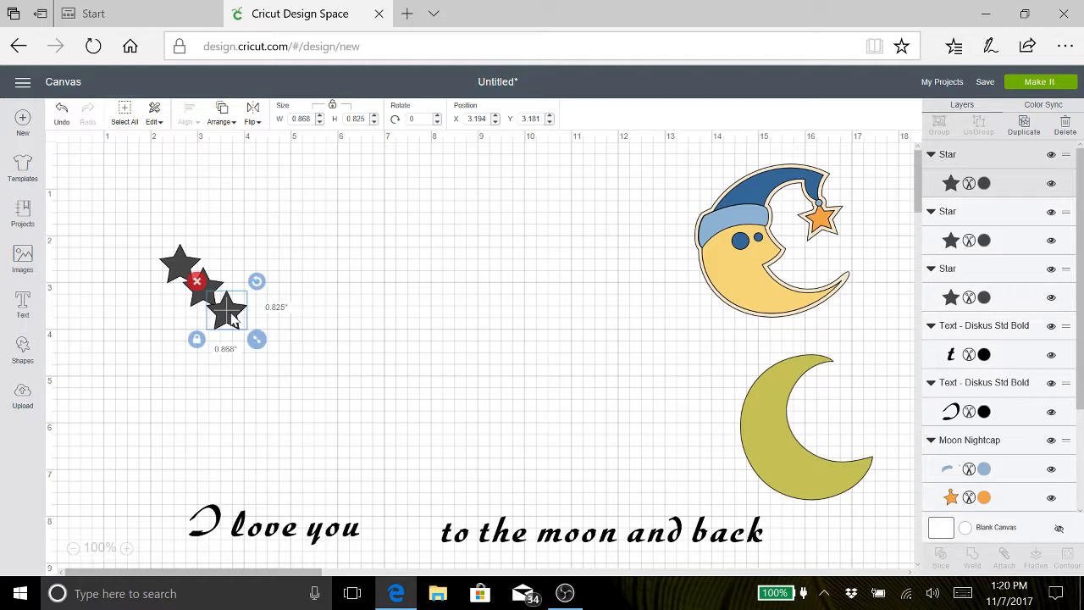
drag(233, 318, 326, 270)
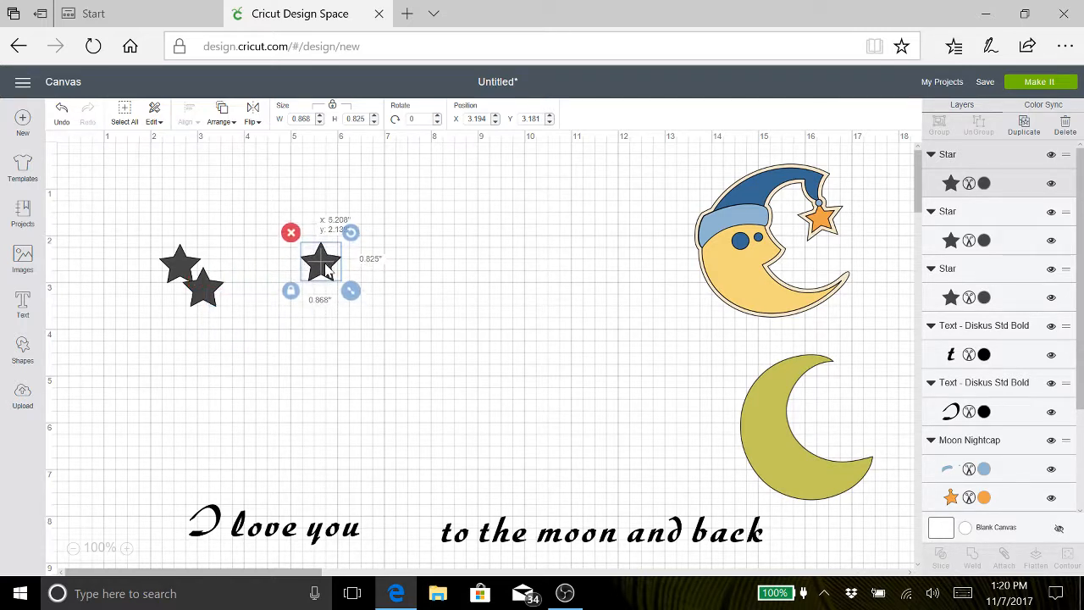
drag(204, 298, 244, 270)
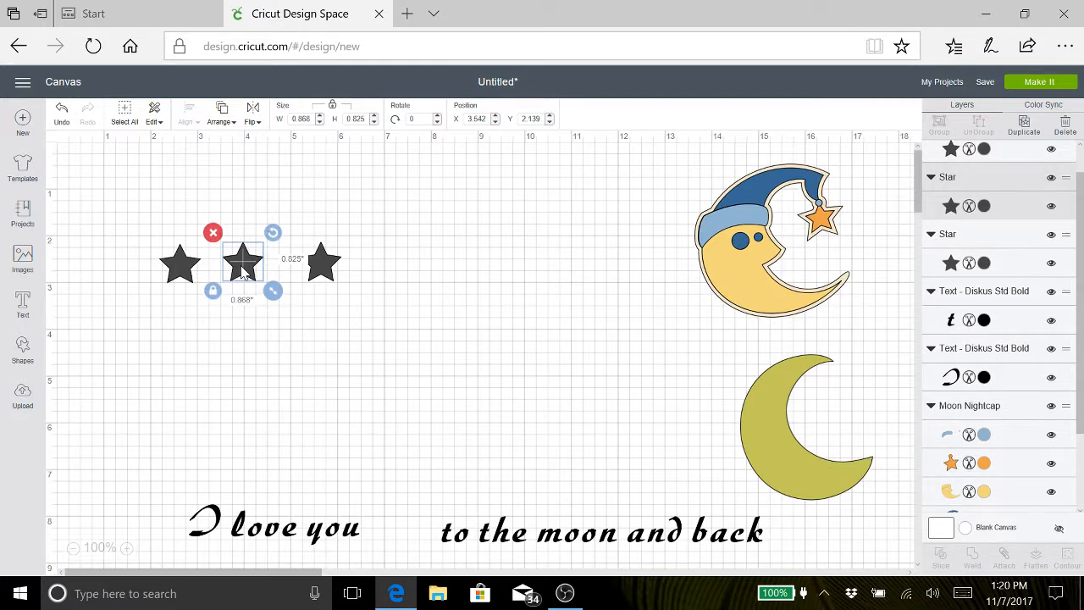
drag(178, 271, 168, 177)
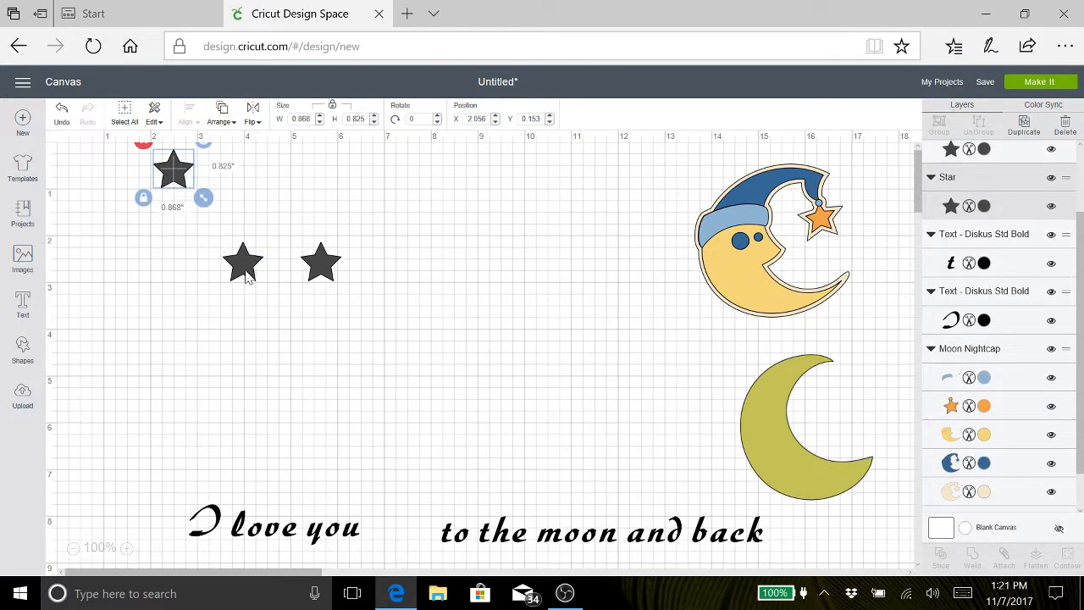
Step: Move the two lower stars up beside the first, to about X 3.79, Y 0.22 and X 5.26, Y 0.15
drag(246, 280, 261, 178)
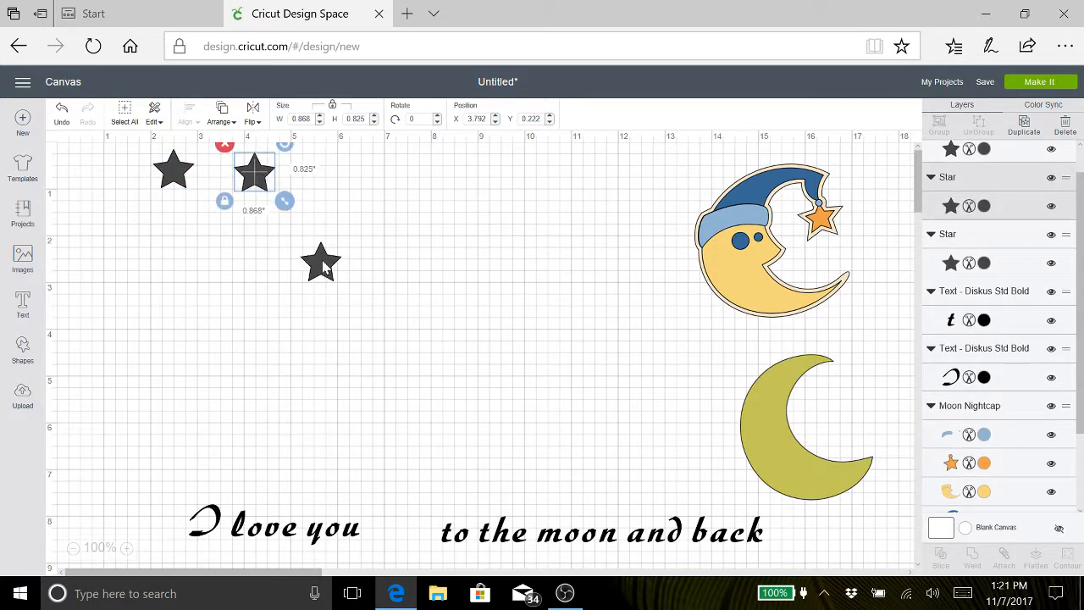
drag(322, 267, 329, 170)
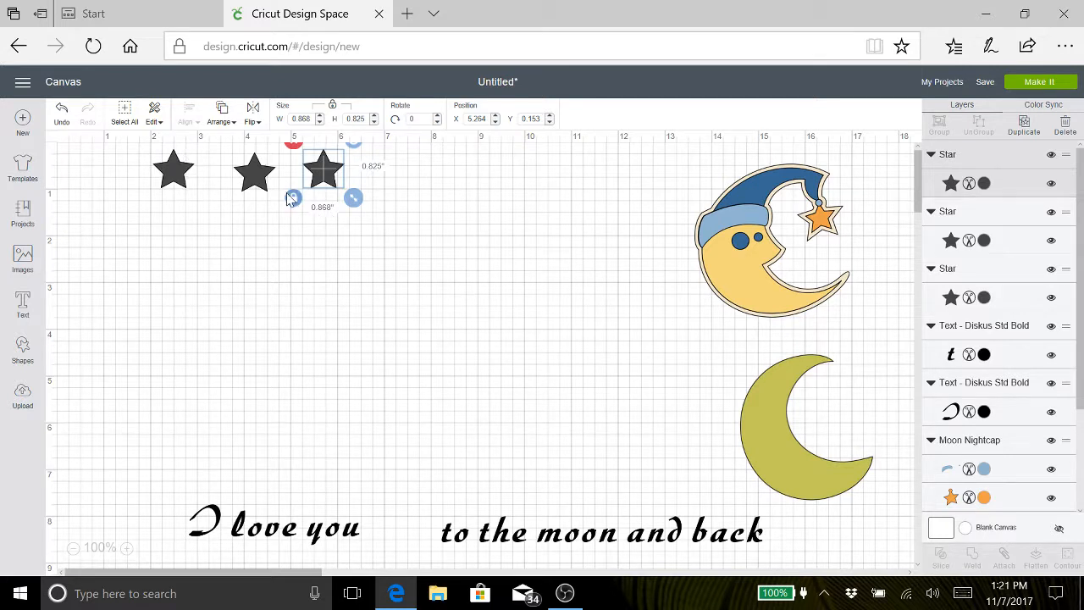
click(257, 183)
click(259, 187)
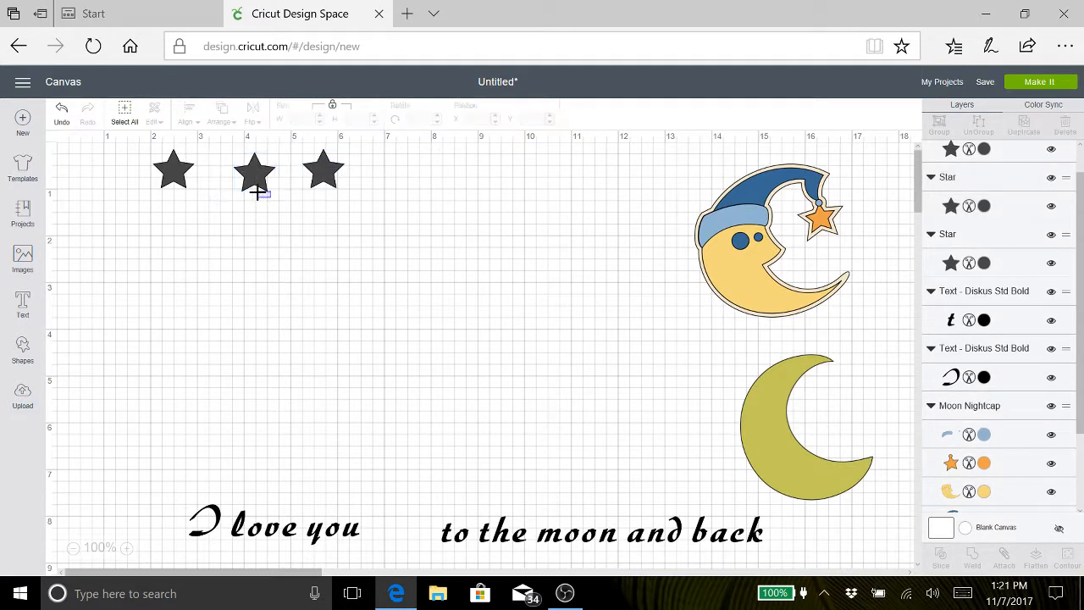
Step: Scale the middle star to about 0.60" by 0.57" at X 3.33, Y 0.40, and place the third star beside it at a smaller size
click(257, 170)
mouse_move(285, 206)
mouse_down()
mouse_move(276, 192)
mouse_move(275, 214)
mouse_up()
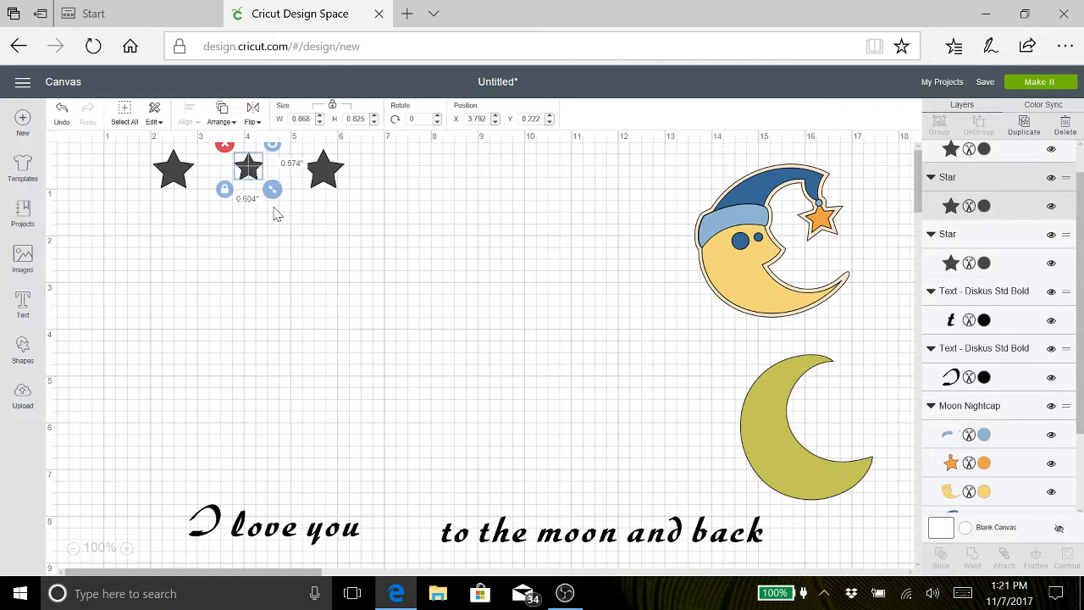
drag(244, 178, 222, 187)
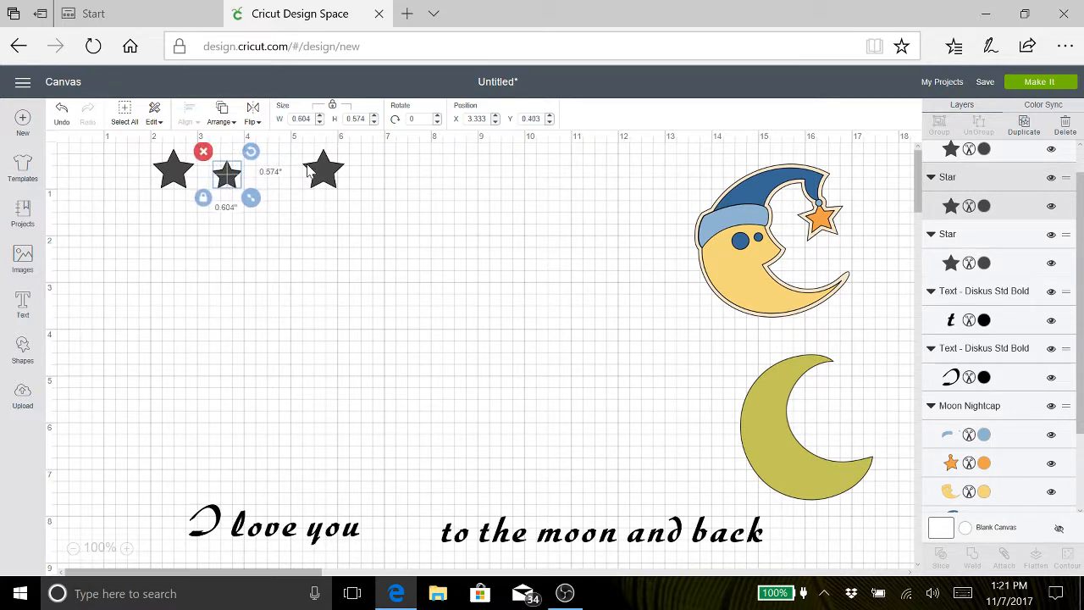
click(327, 180)
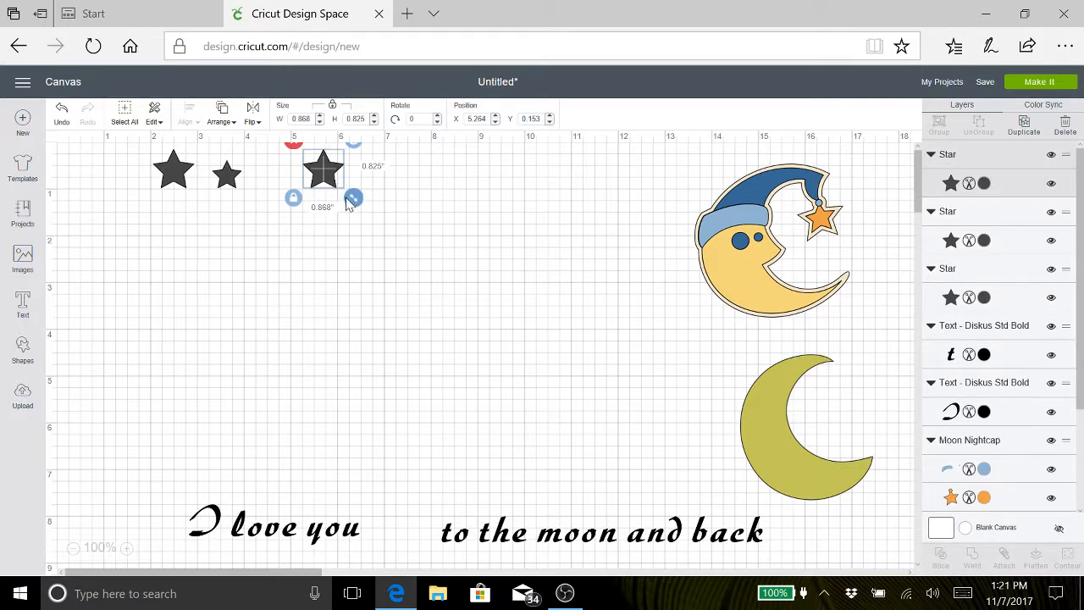
drag(346, 201, 272, 188)
click(362, 221)
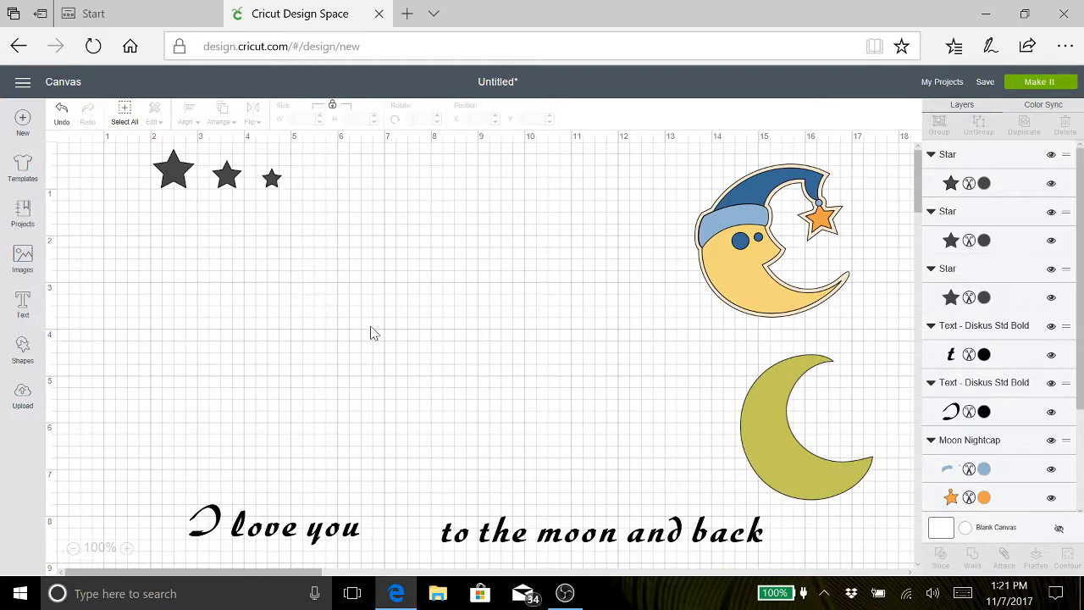
Step: Move the nightcap moon to about X 14.19, Y 0.47 and flip it horizontally
drag(724, 269, 747, 269)
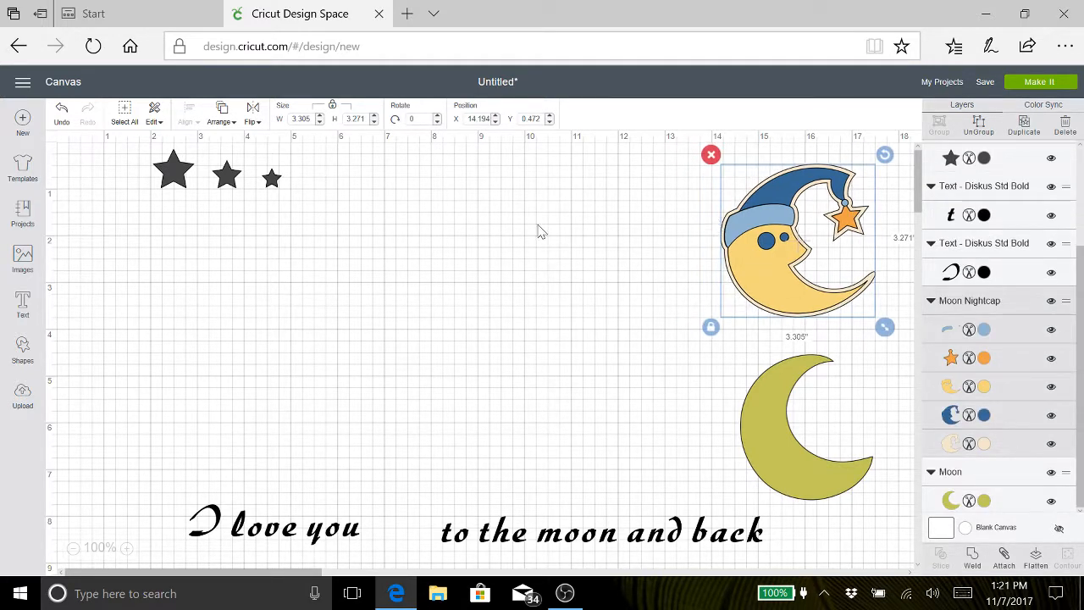
click(252, 118)
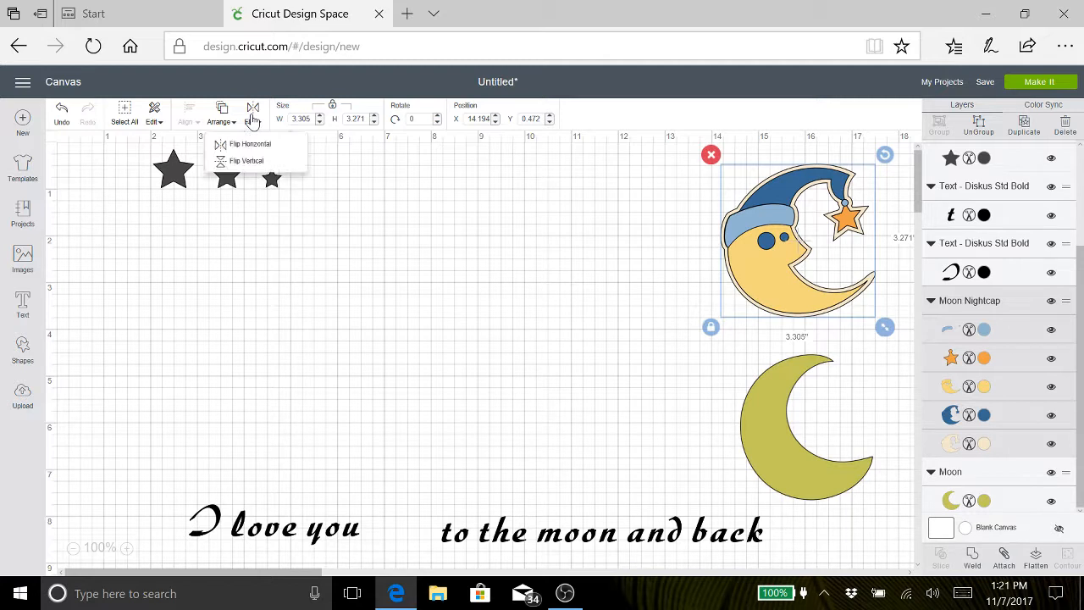
click(242, 144)
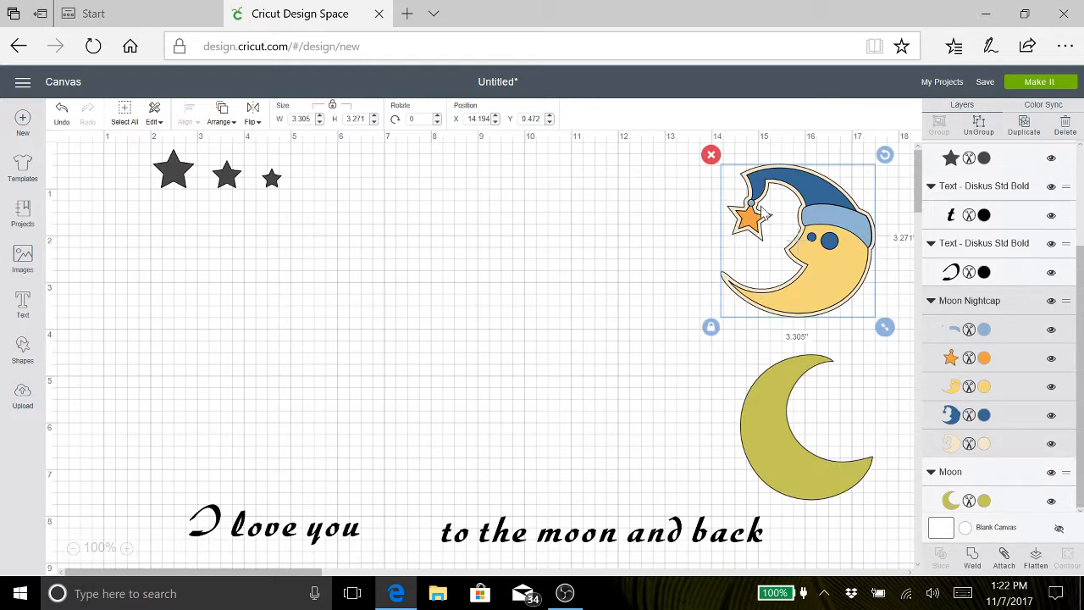
Step: Delete the nightcap moon image and flip the plain crescent moon horizontally
click(711, 156)
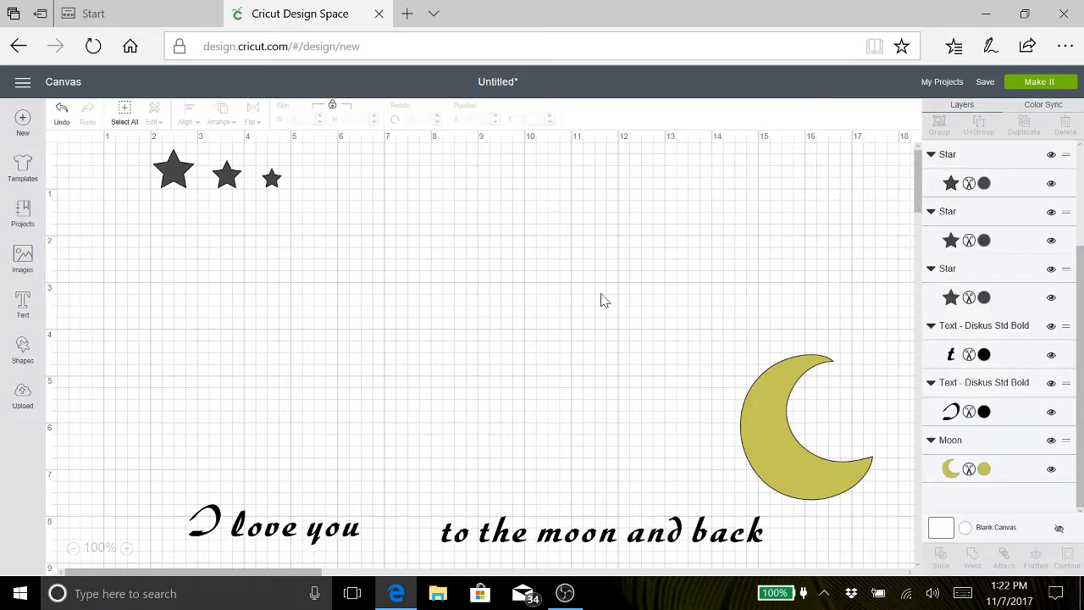
click(745, 409)
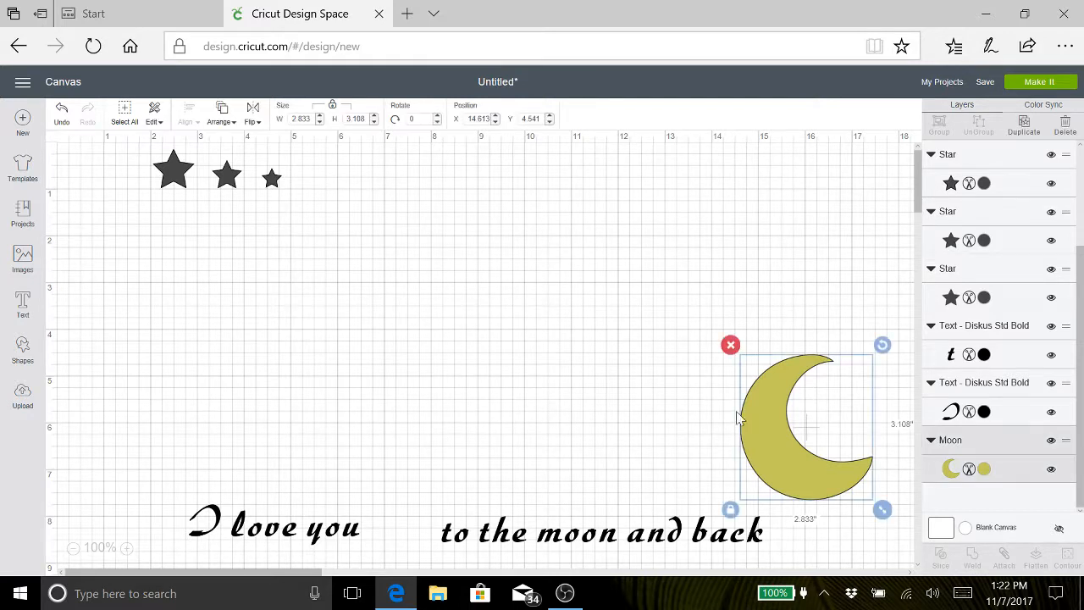
click(252, 118)
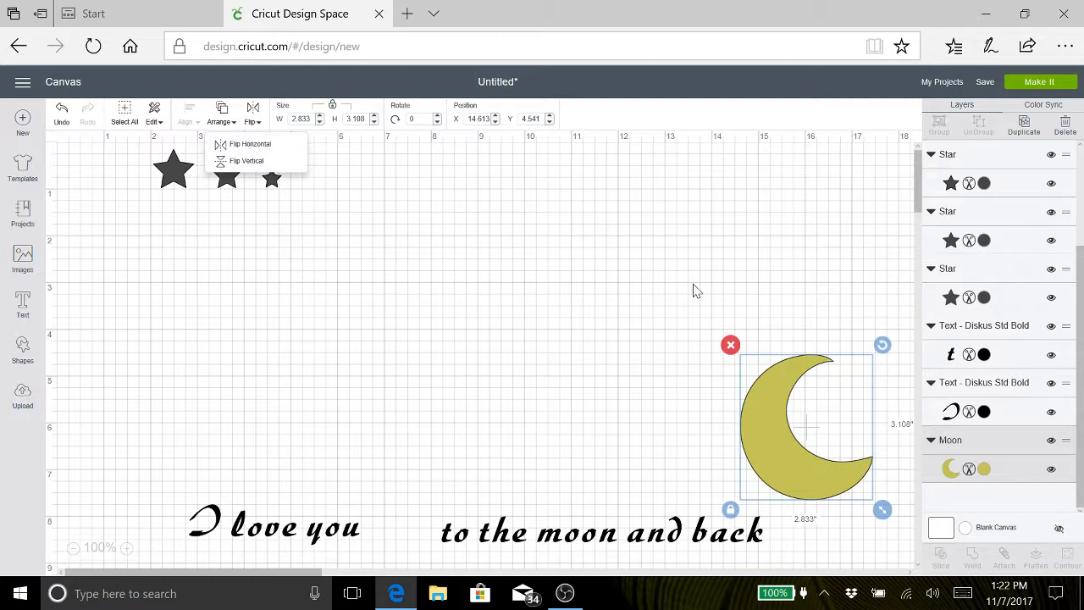
click(244, 146)
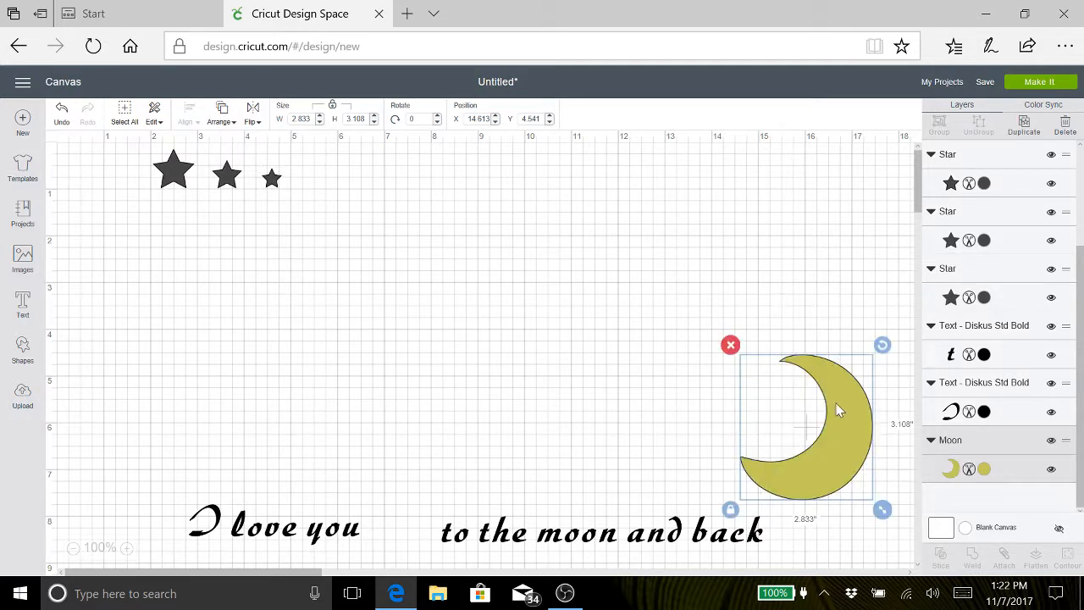
Step: Rotate the crescent moon to about 331.09° and place it at about X 15.10, Y 2.80
drag(855, 436, 809, 355)
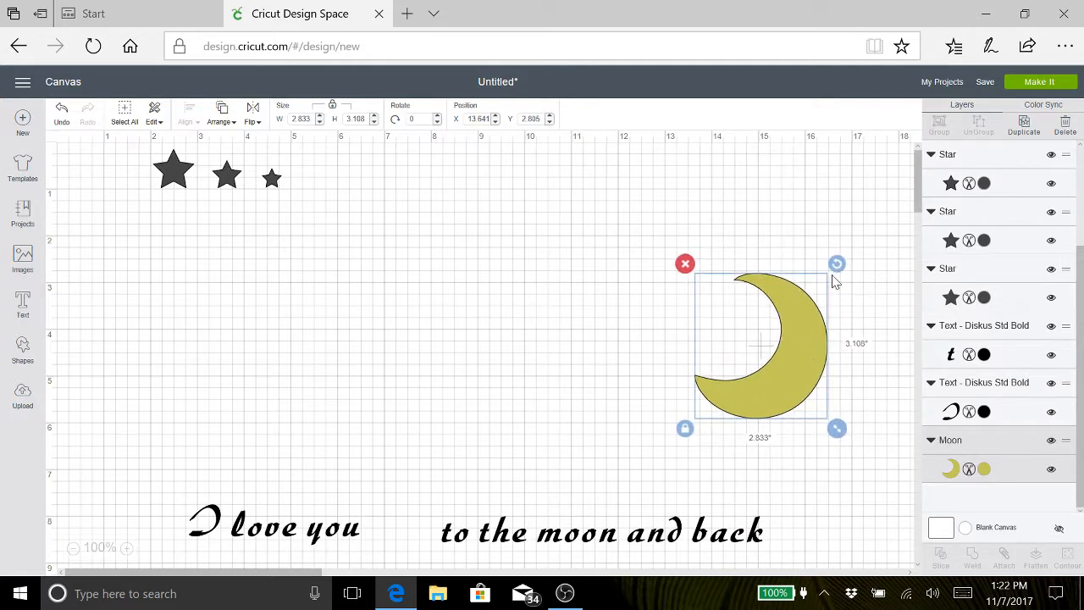
drag(837, 265, 787, 247)
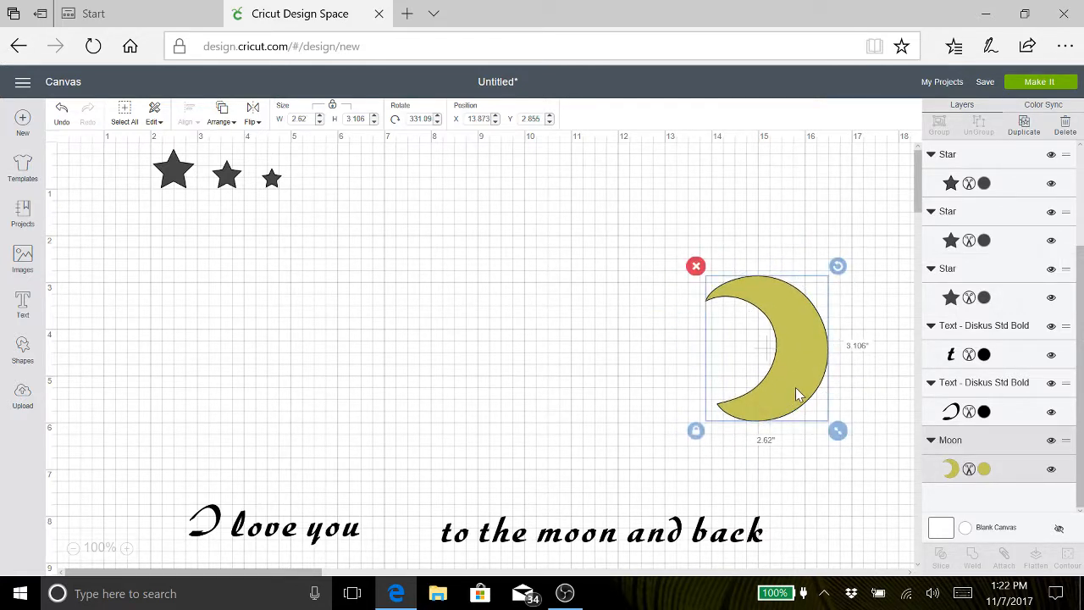
drag(796, 394, 860, 390)
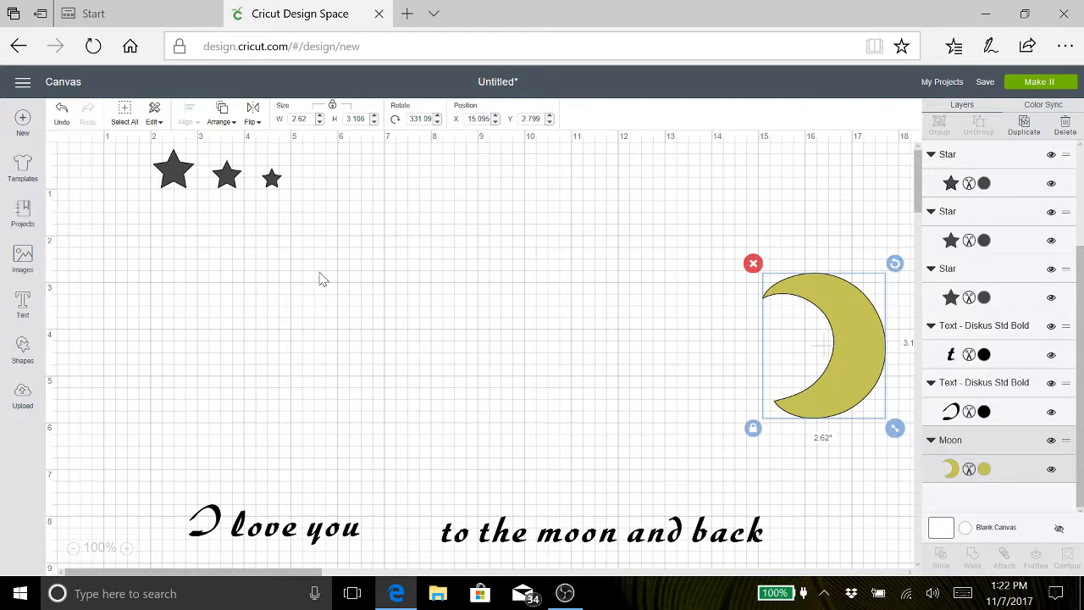
Step: Add a circle shape, enlarge it to about 4.64" across, and place it at about X 1.97, Y 2.36 below the stars
click(22, 348)
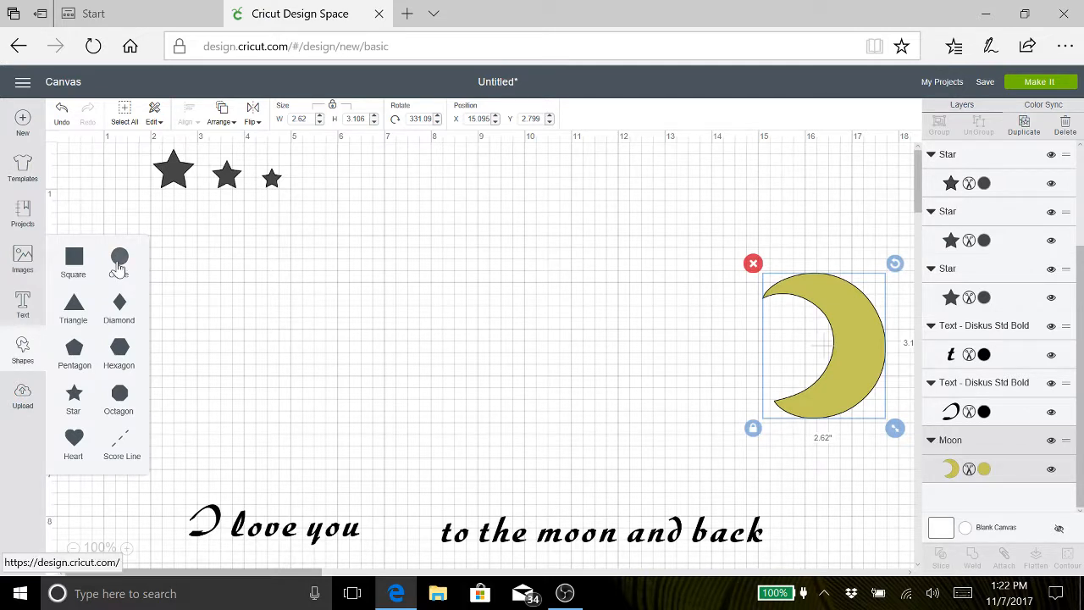
click(118, 268)
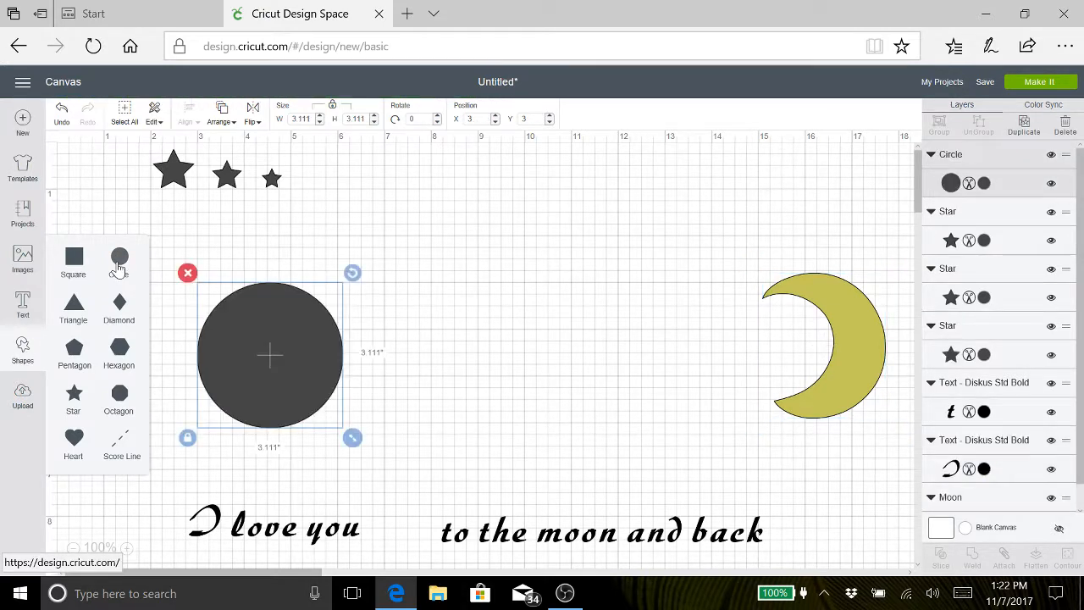
click(359, 443)
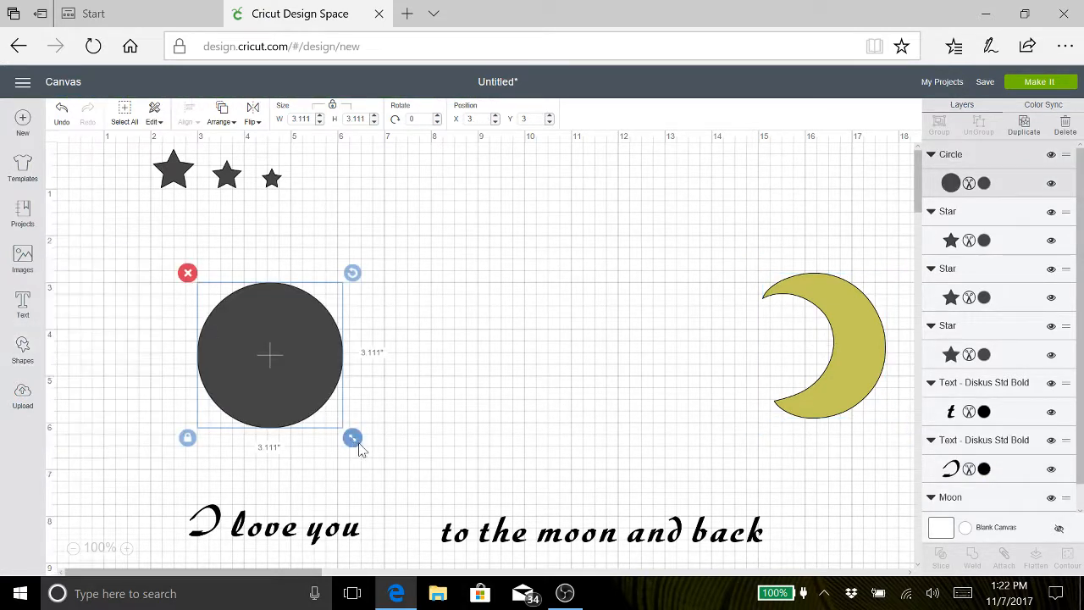
drag(359, 449, 428, 491)
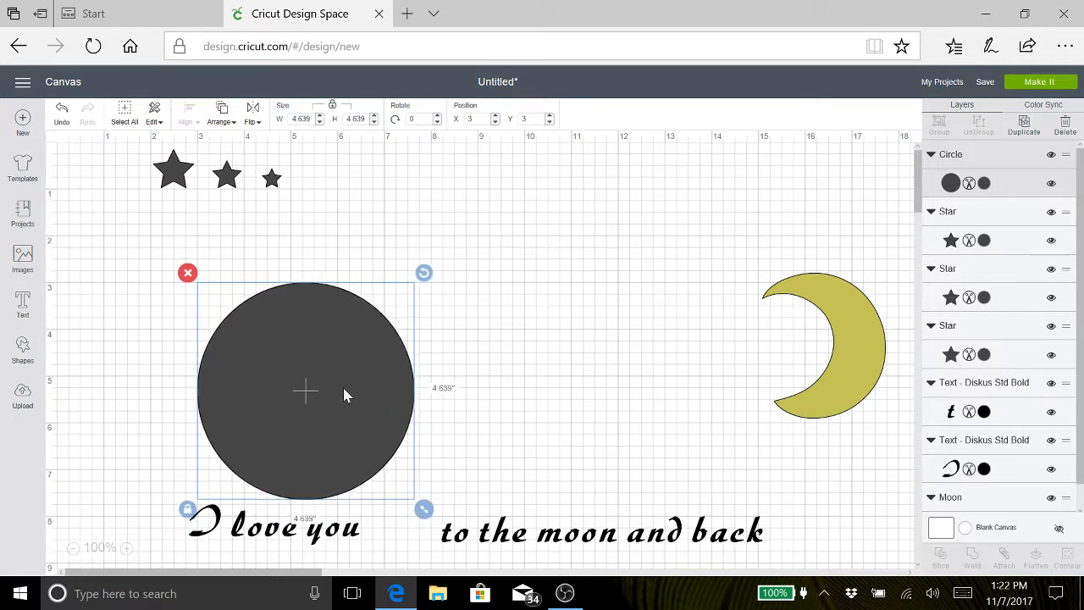
drag(311, 395, 264, 370)
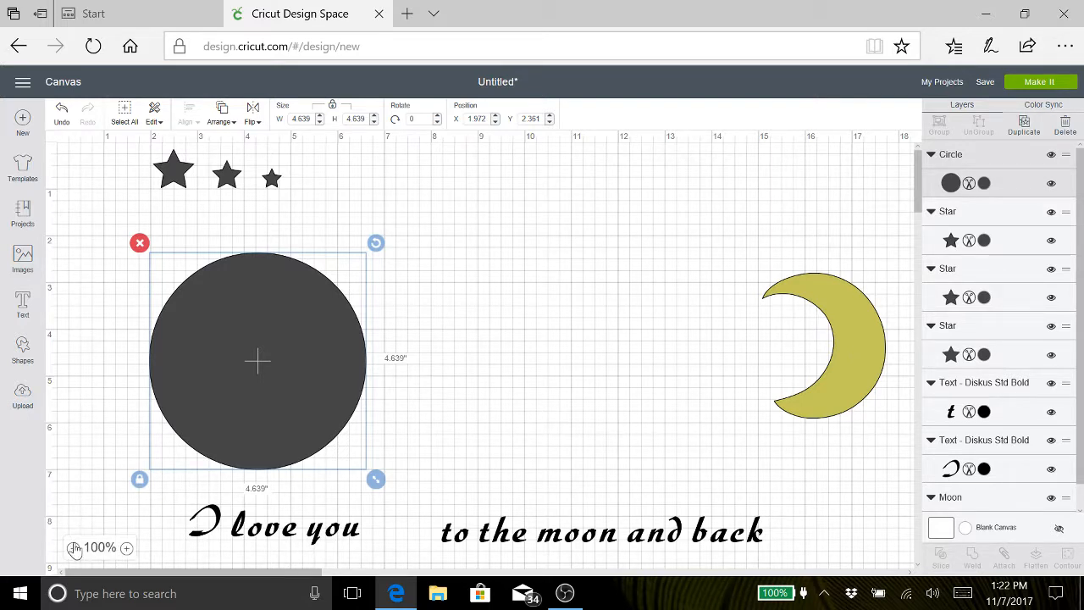
Step: Move the crescent moon out of the work area to about X 21.37, Y 2.80
click(126, 549)
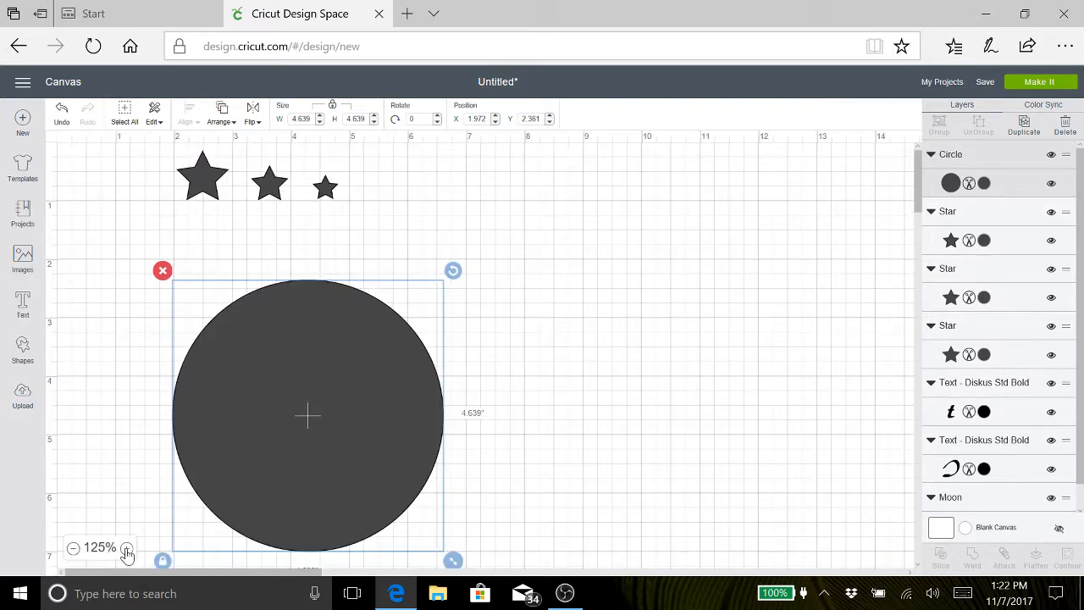
click(74, 549)
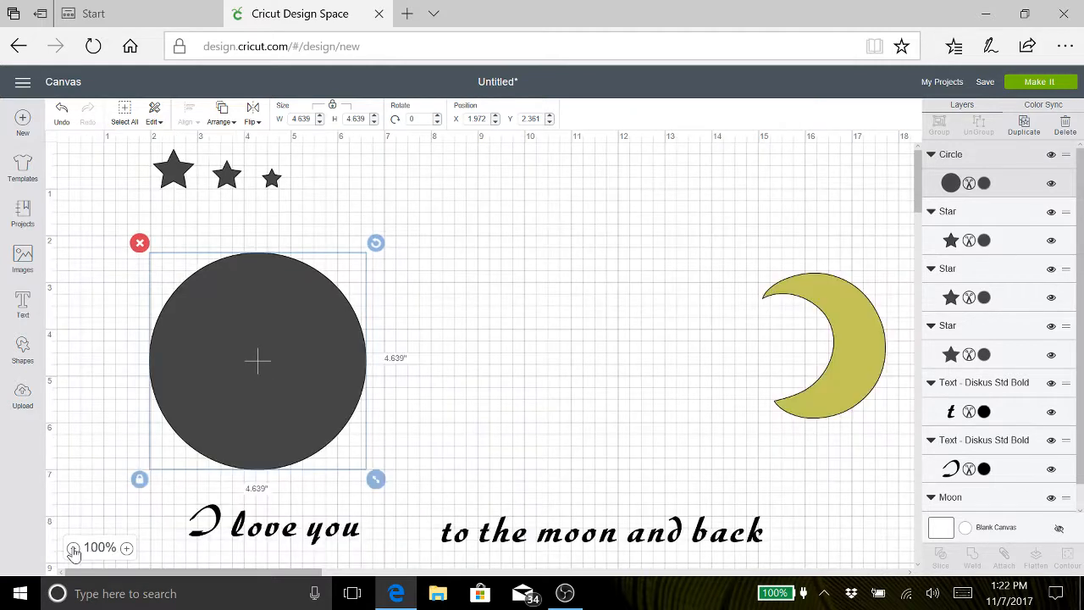
click(74, 549)
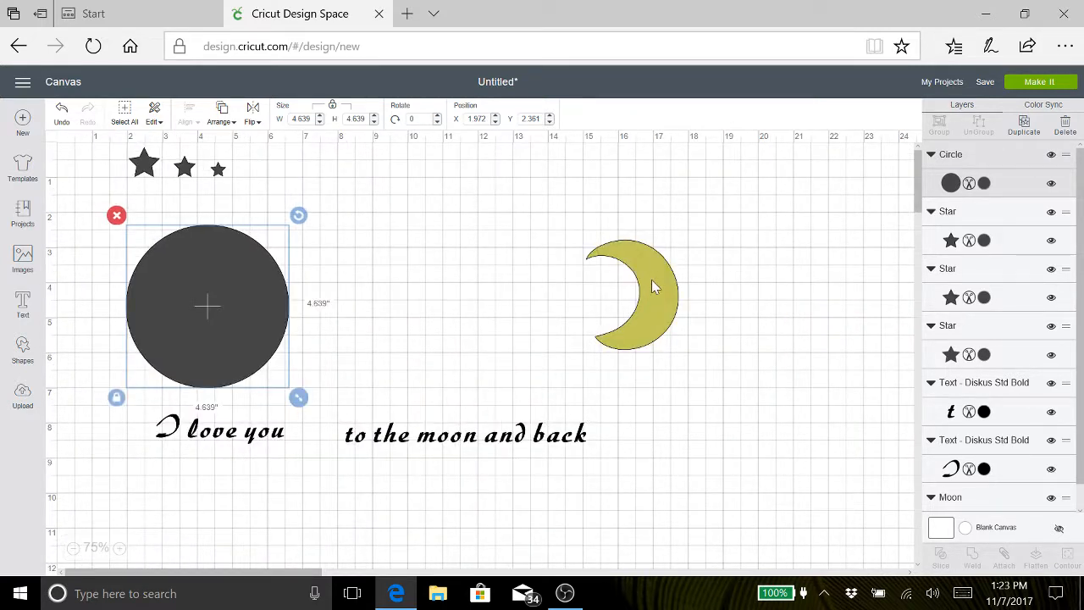
drag(650, 294, 872, 295)
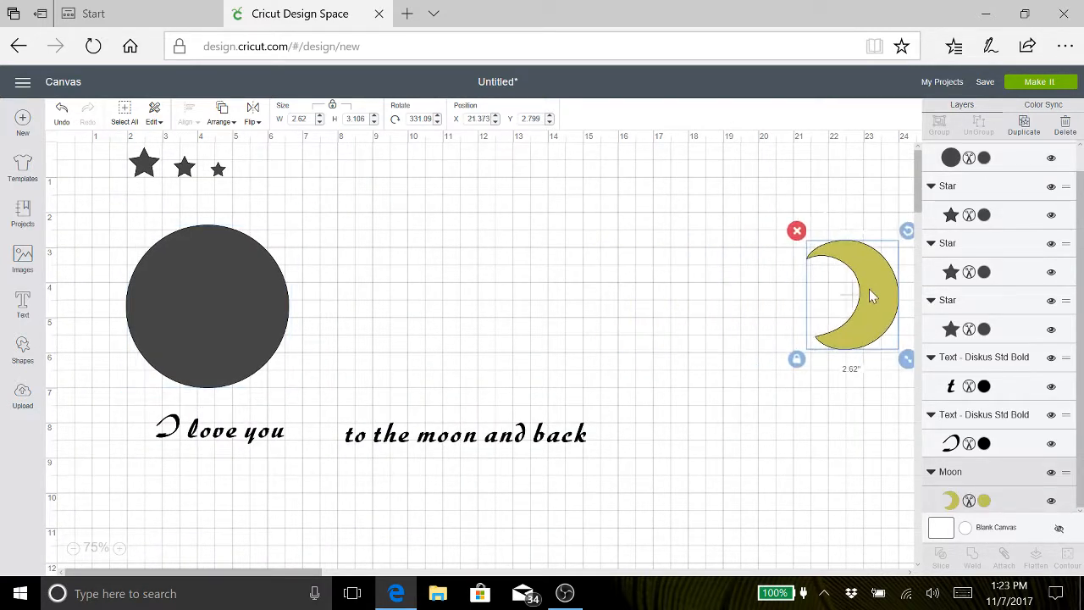
Step: Move "to the moon and back" to about X 16.12, Y 10.61 and "I love you" to about X 10.89, Y 10.62
drag(464, 446, 585, 497)
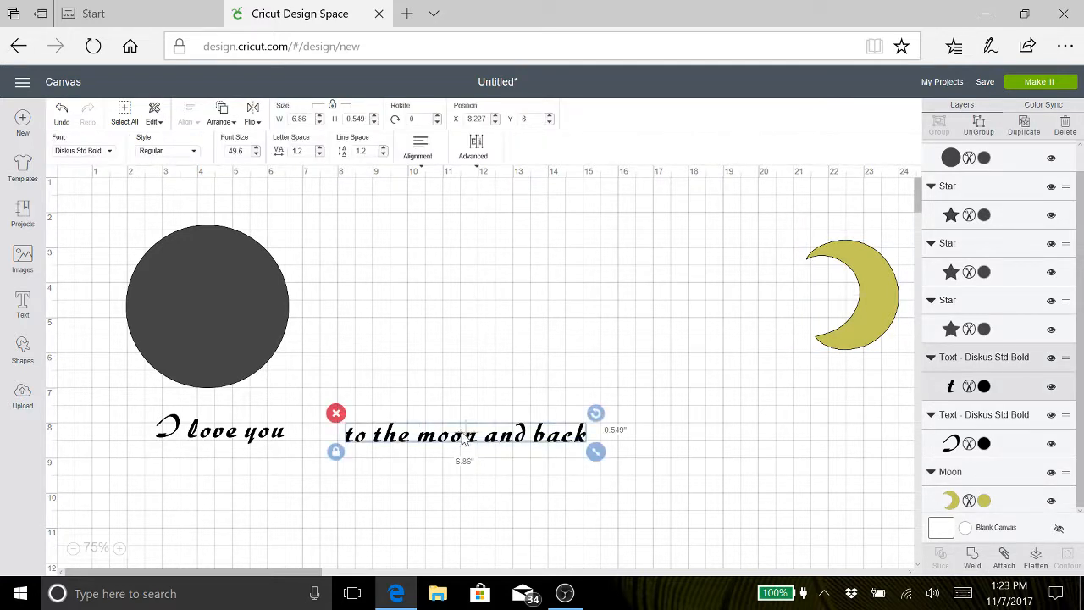
drag(464, 439, 733, 495)
drag(463, 437, 803, 529)
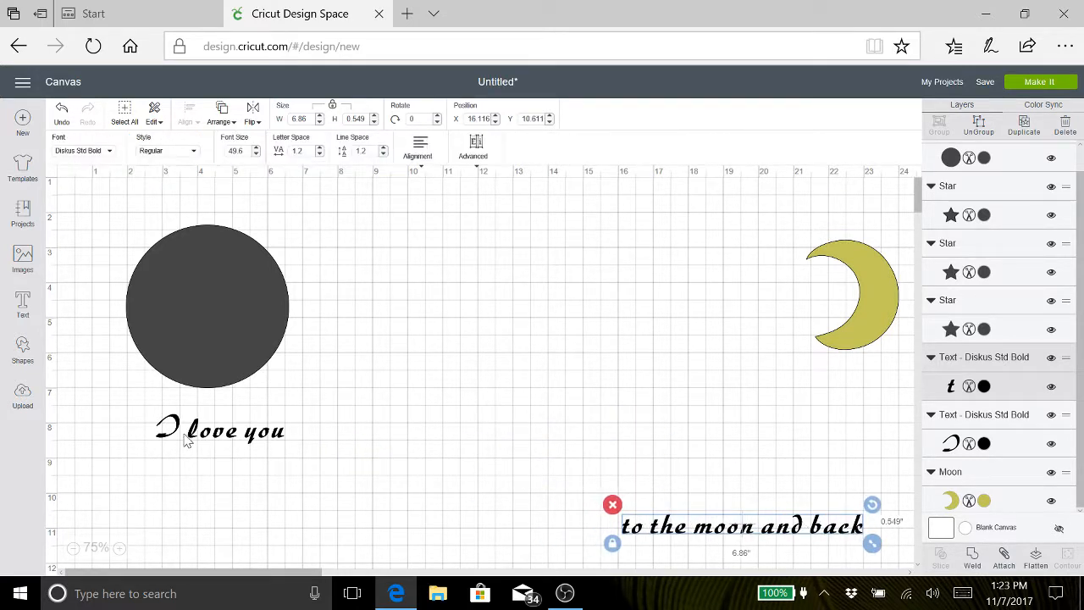
click(217, 439)
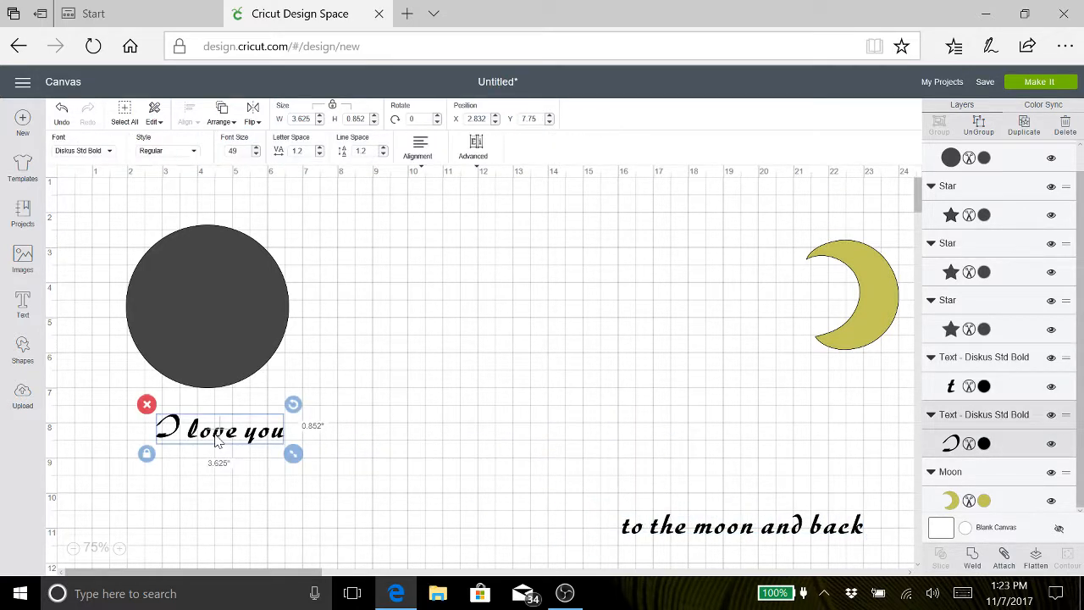
drag(224, 433, 277, 454)
drag(224, 430, 501, 533)
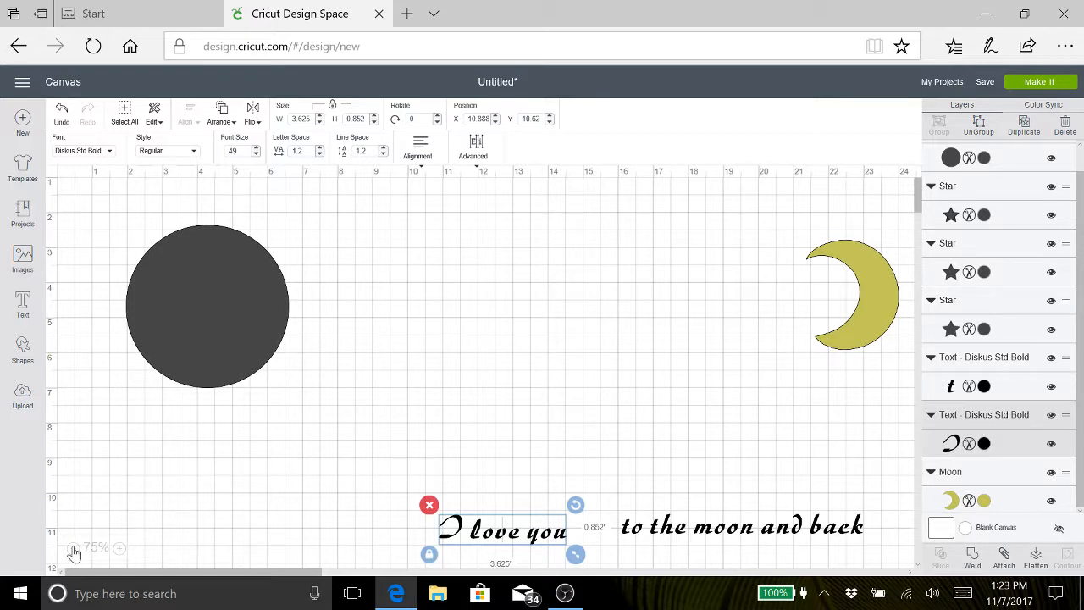
click(120, 549)
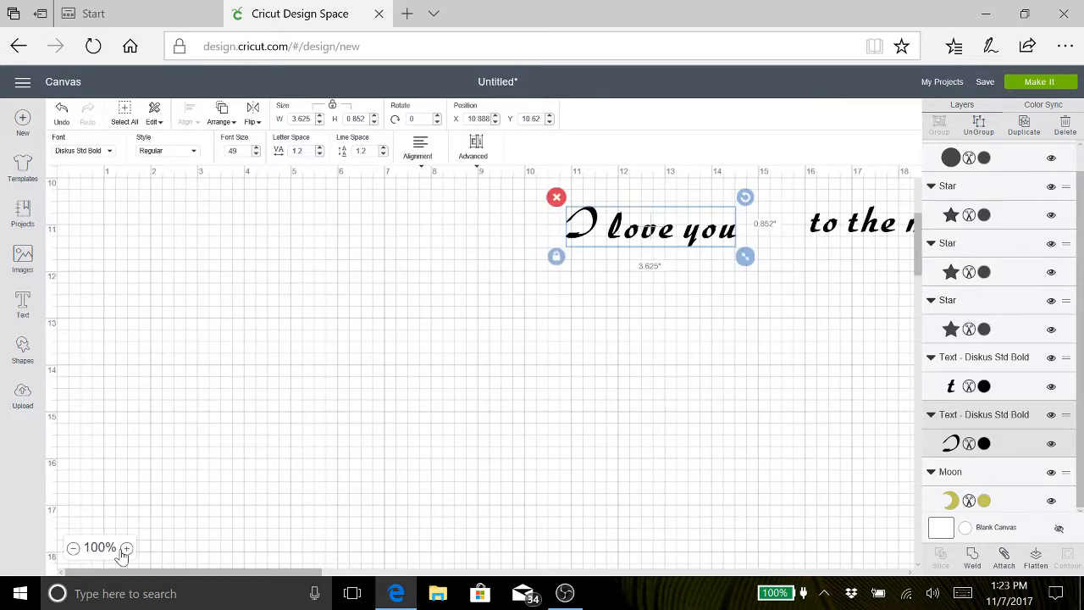
scroll(276, 508, up, 5)
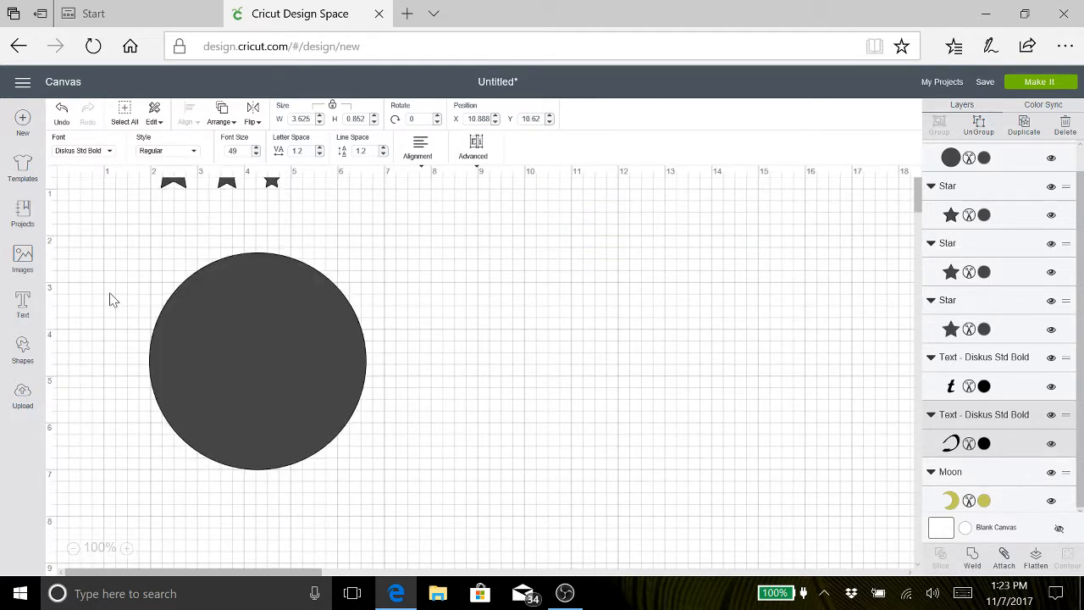
click(74, 549)
click(73, 551)
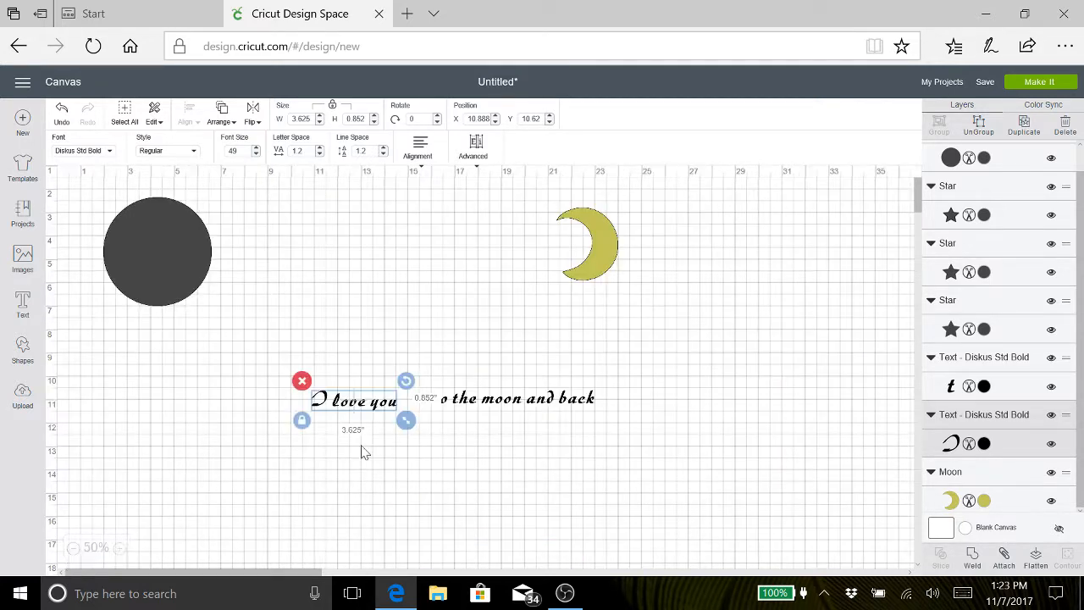
click(119, 549)
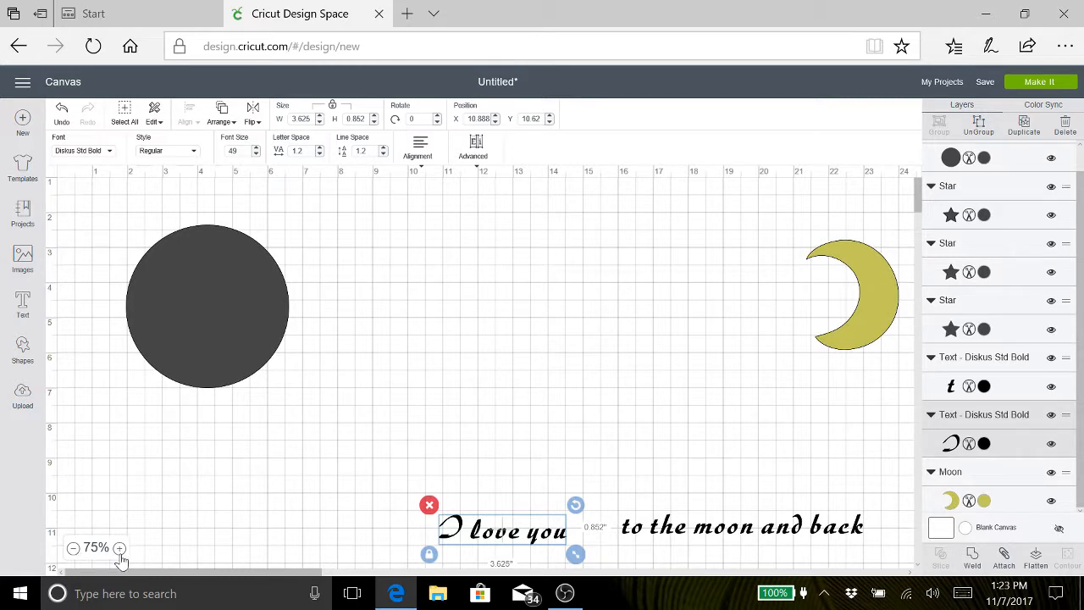
click(428, 438)
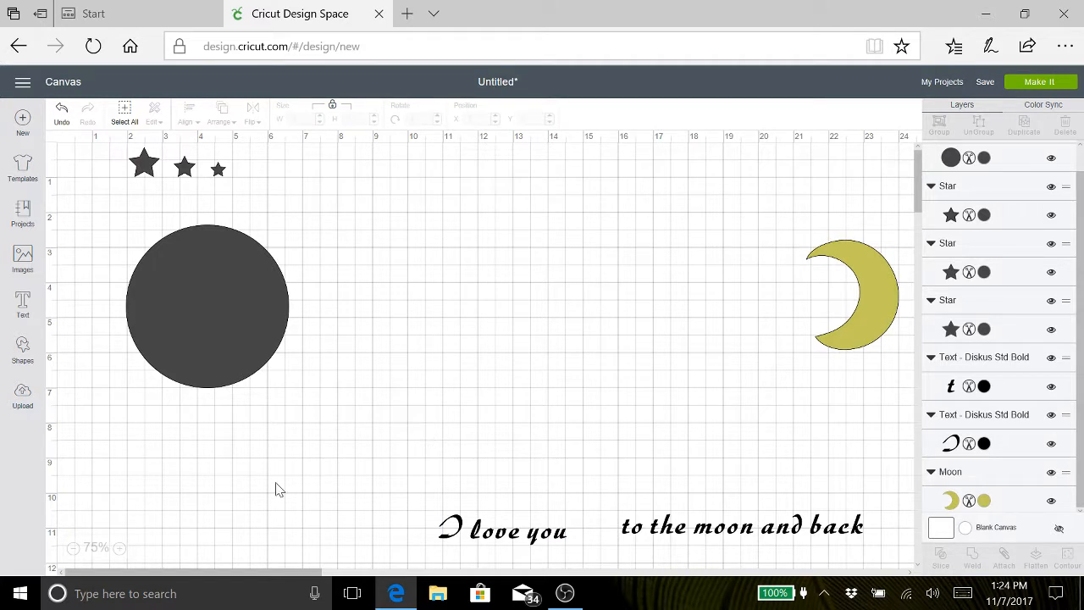
Step: Duplicate the large circle and place the copy at about X 15.23, Y 2.44
click(236, 314)
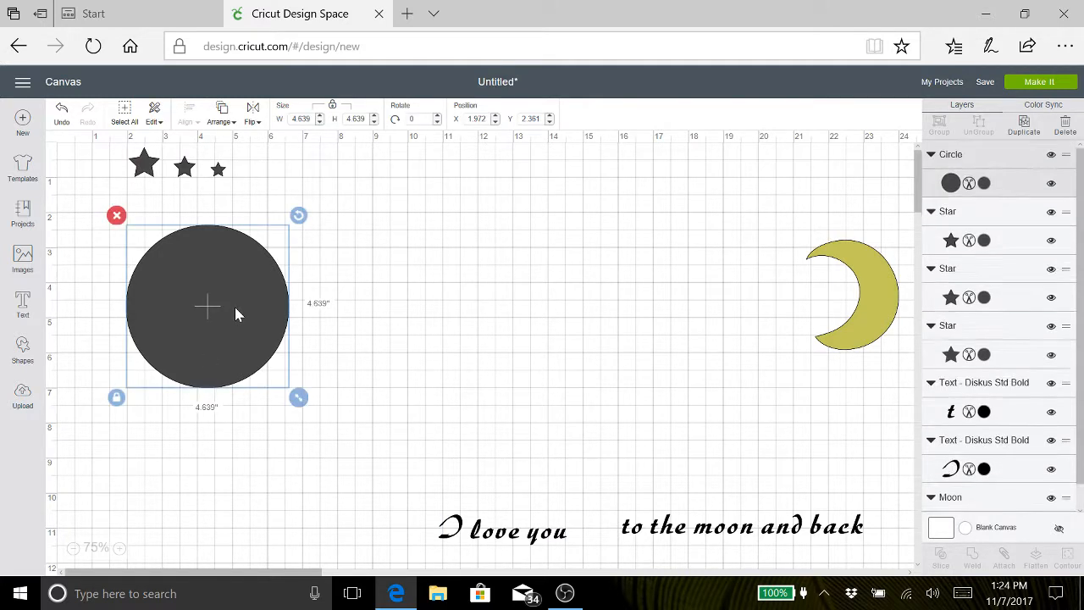
click(1023, 125)
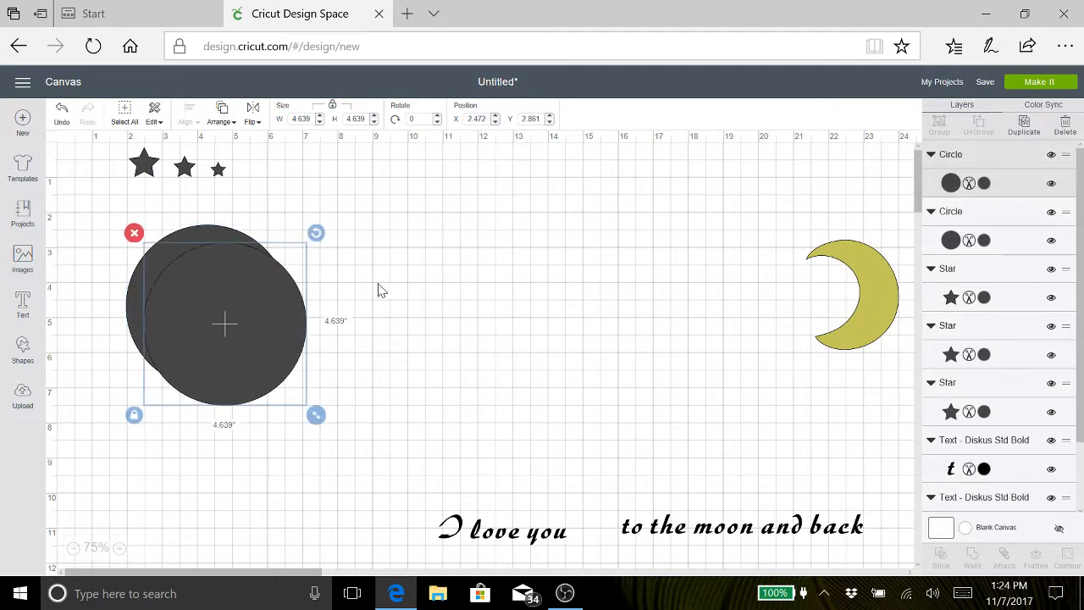
drag(233, 329, 680, 308)
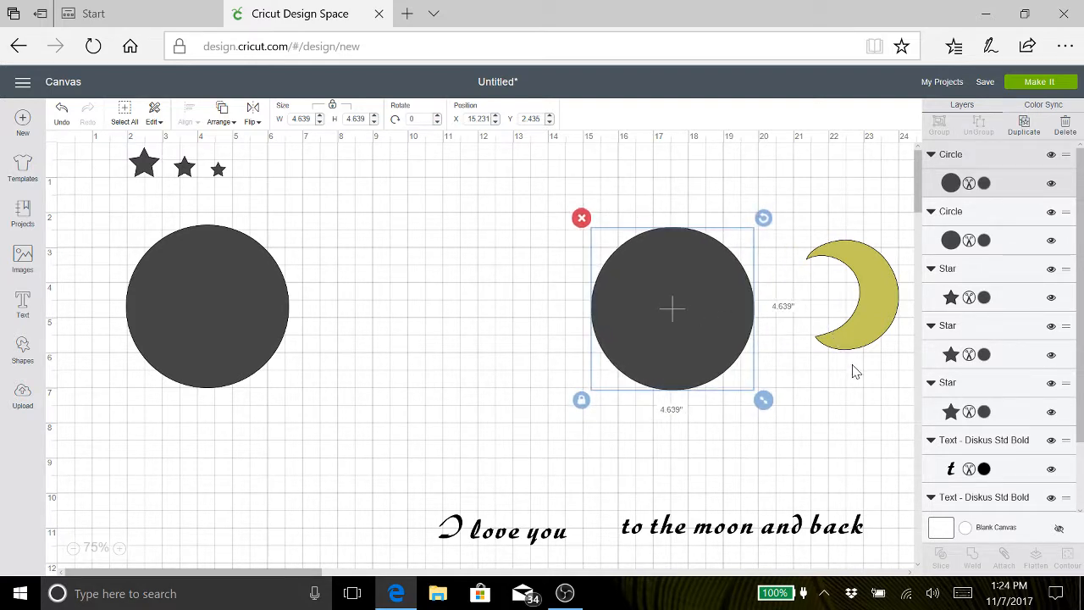
Step: Enlarge the crescent moon proportionally to about 5.84" by 6.92" and wrap it around the copied circle at about X 16.89, Y 1.24
click(860, 408)
click(861, 343)
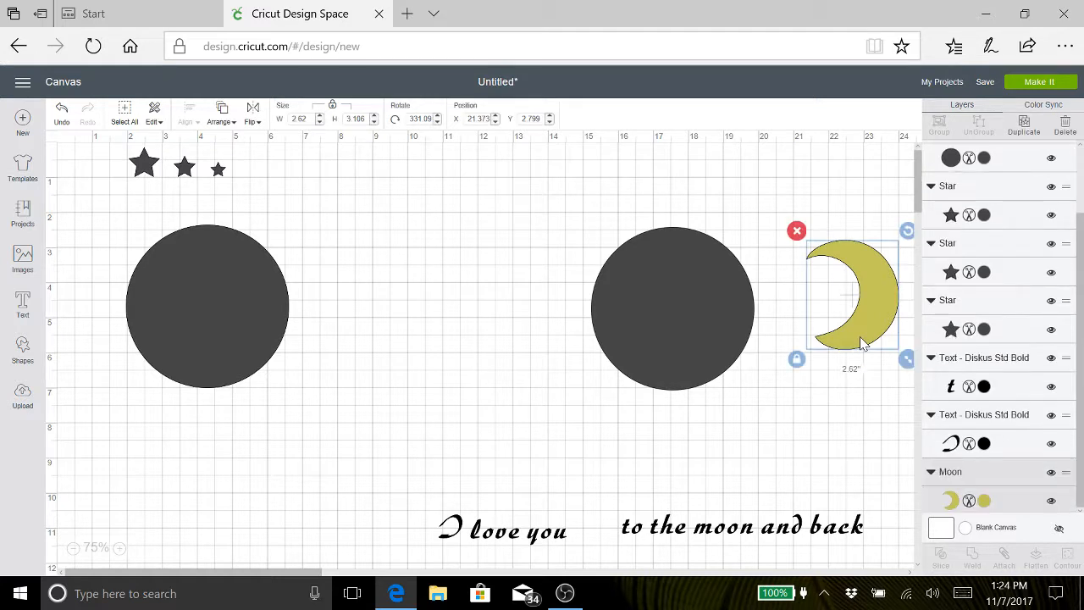
drag(906, 362, 922, 381)
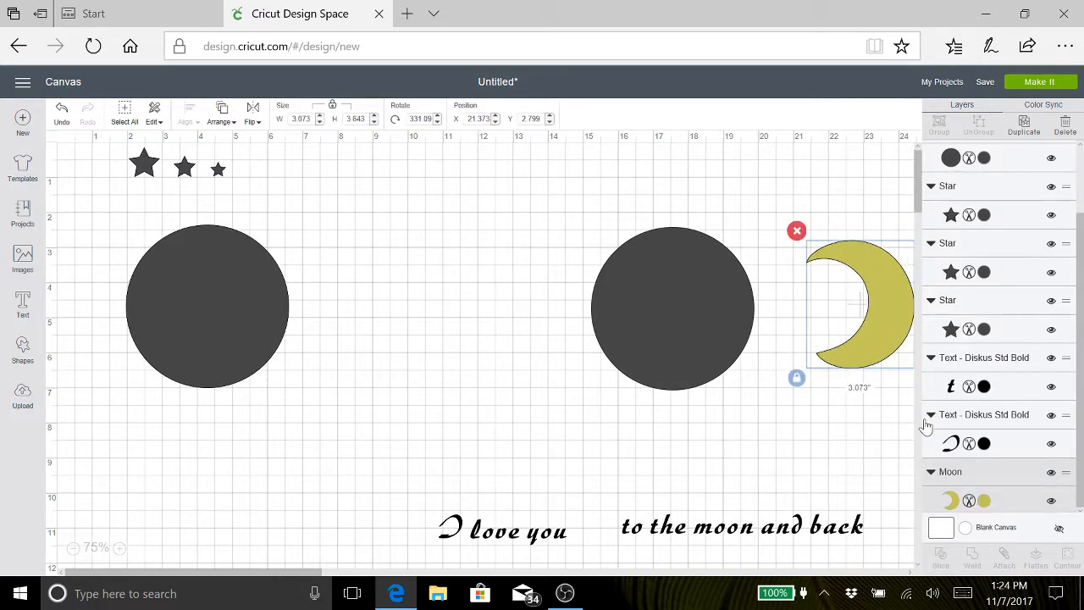
drag(872, 326, 819, 329)
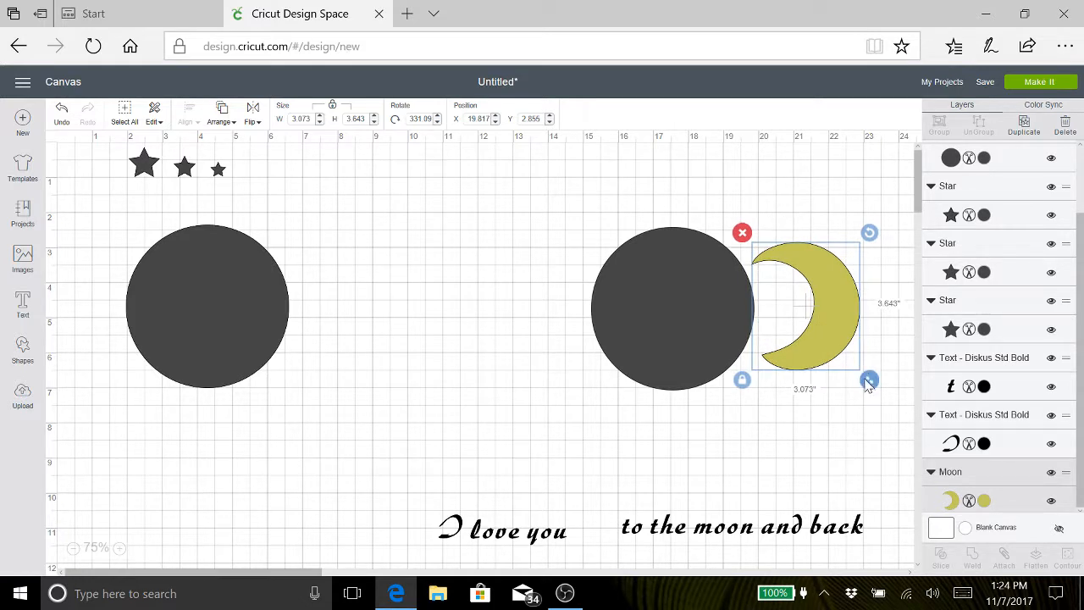
drag(869, 381, 916, 436)
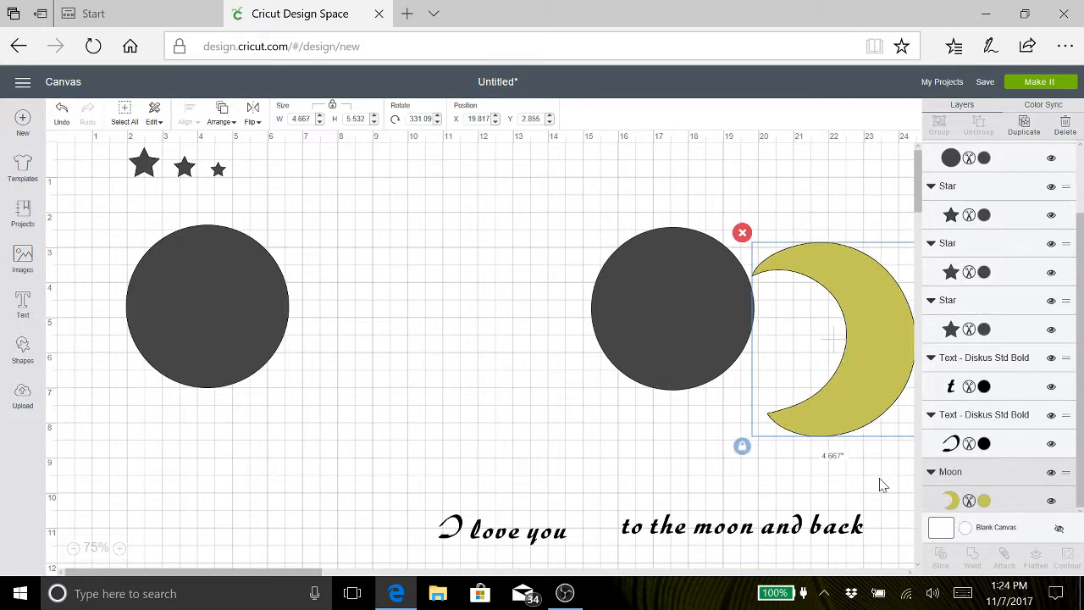
drag(848, 374, 750, 372)
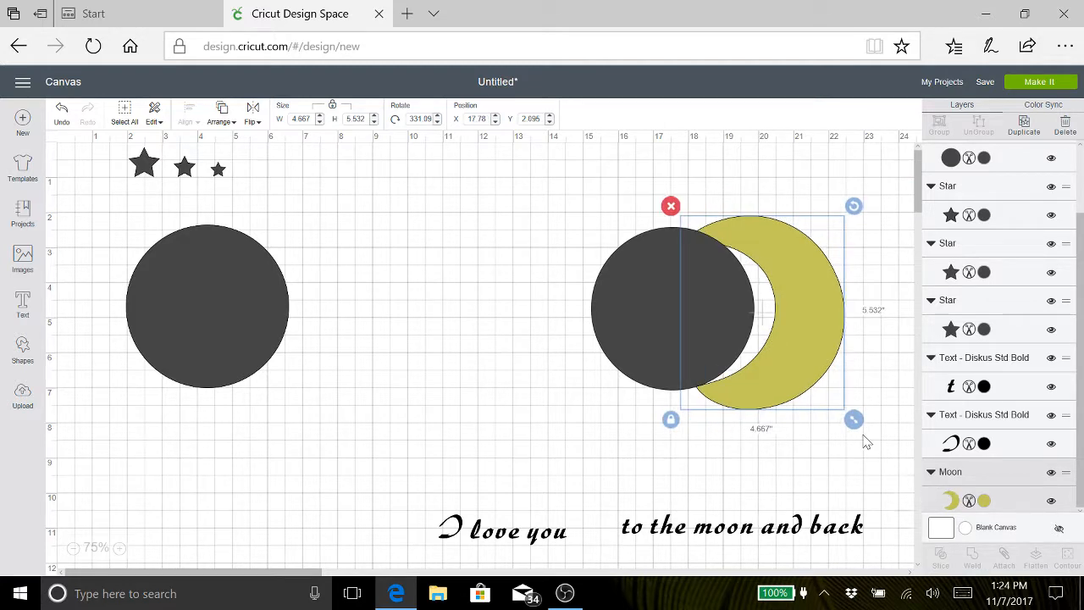
drag(854, 419, 895, 467)
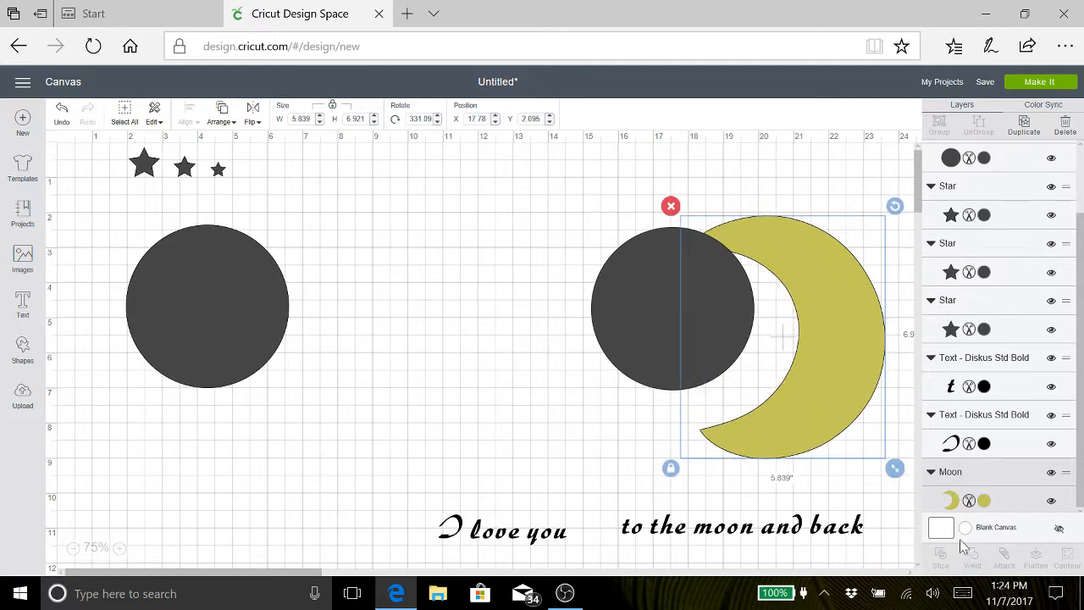
drag(836, 402, 810, 368)
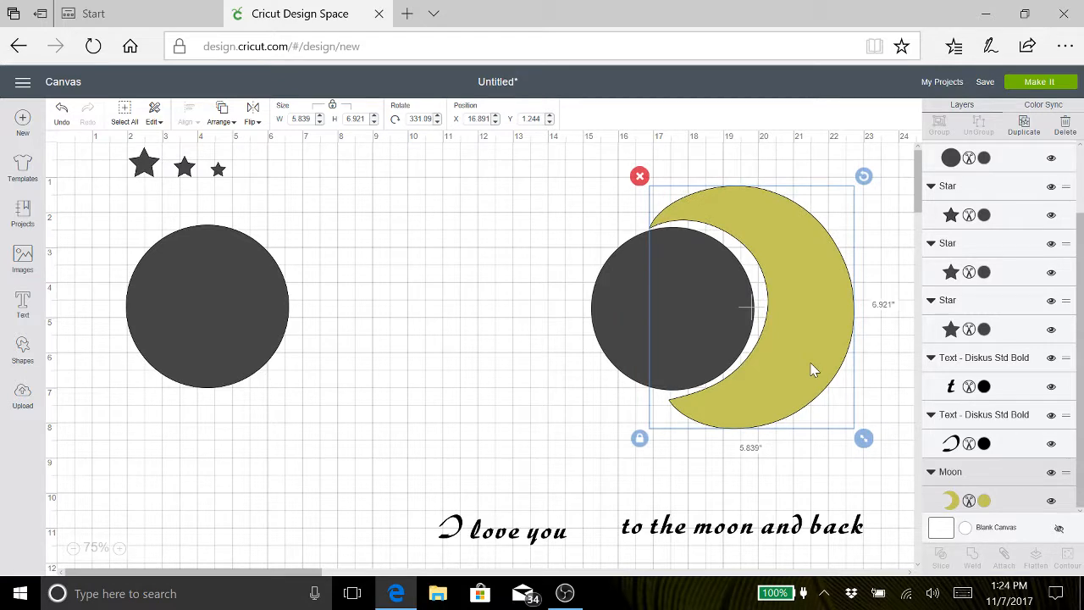
Step: Unlock the moon's proportions, stretch it to about 6.62" by 9.37", rotate it to about 335.18°, and place it at about X 18.32, Y 0
click(640, 439)
drag(864, 440, 895, 534)
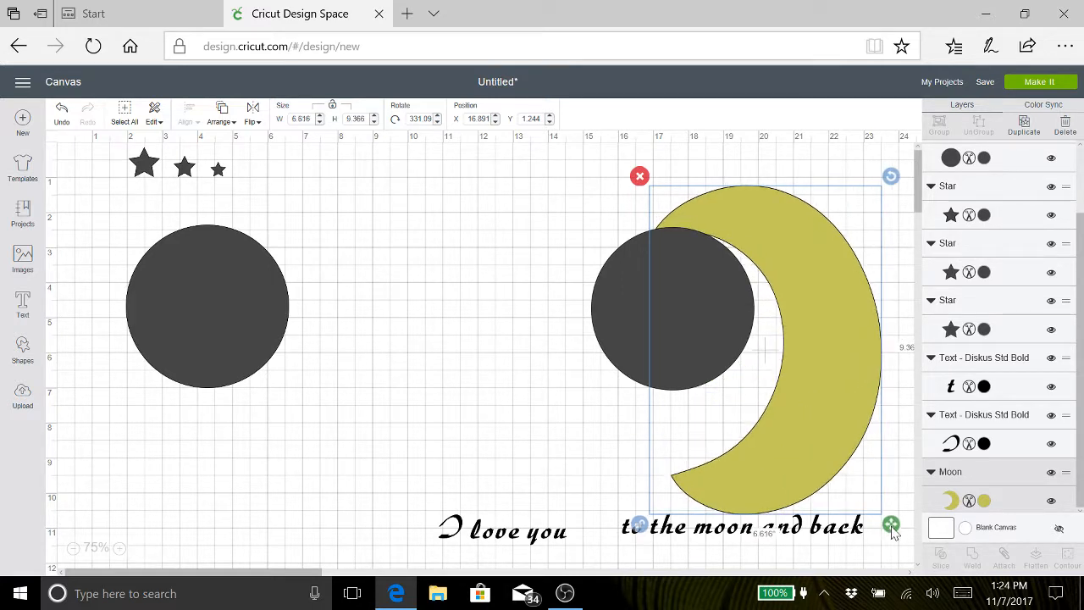
drag(816, 424, 877, 355)
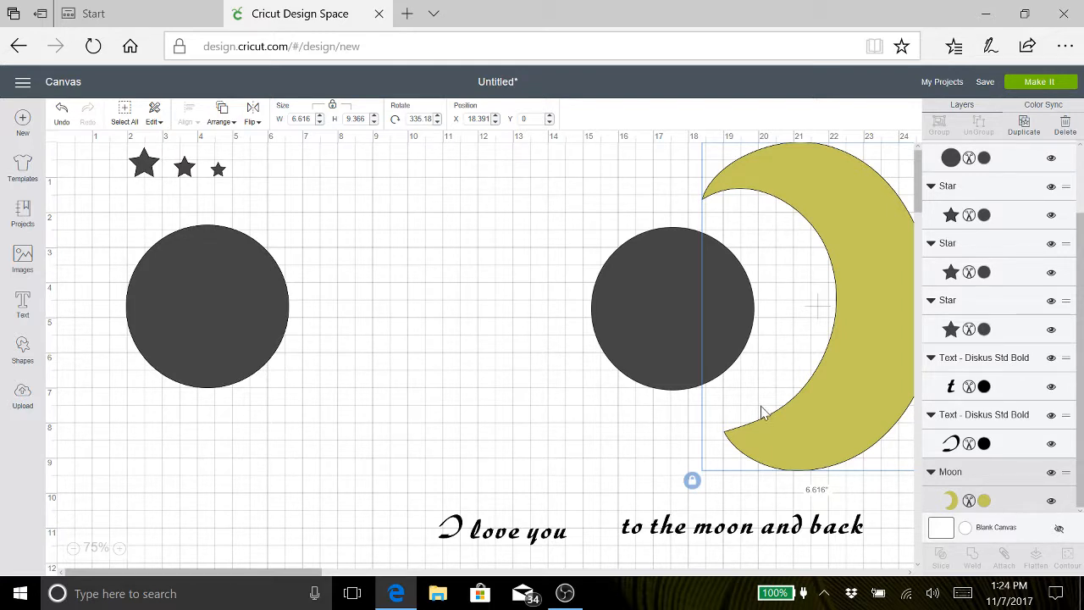
drag(801, 415, 797, 414)
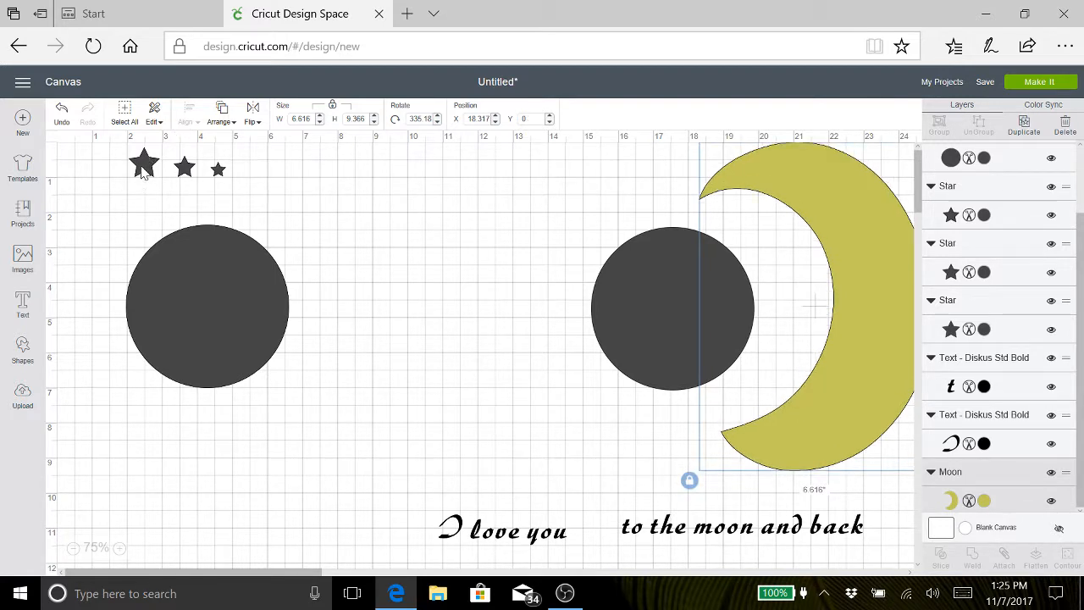
Step: Move the large star to about X 6.61, Y 0.13, the medium to X 8.02, Y 0.40, and the small to X 9.19, Y 0.59
drag(143, 169, 303, 170)
drag(188, 169, 351, 170)
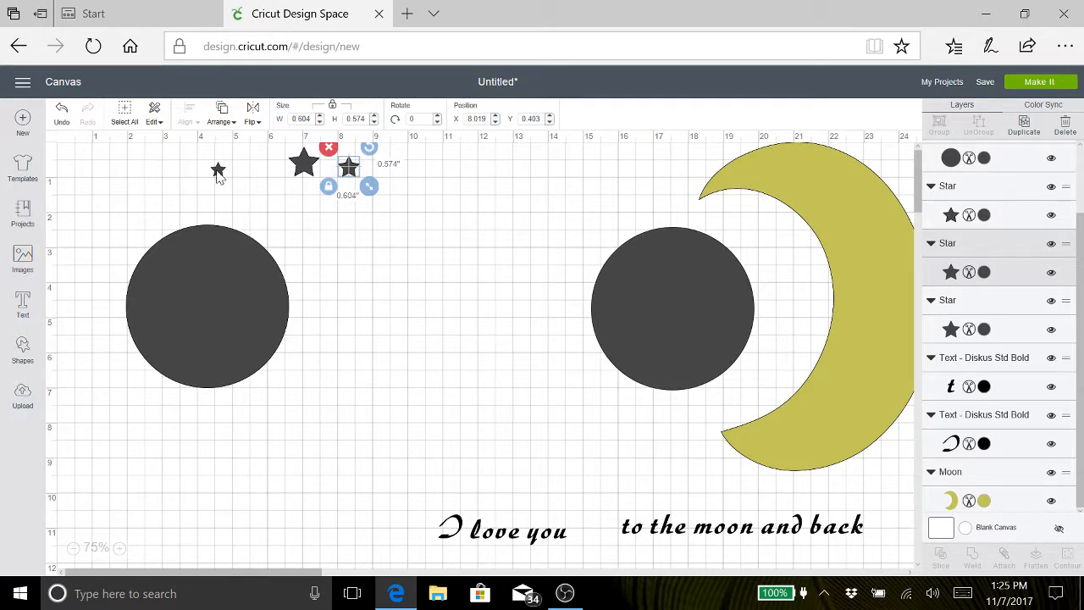
drag(218, 172, 400, 178)
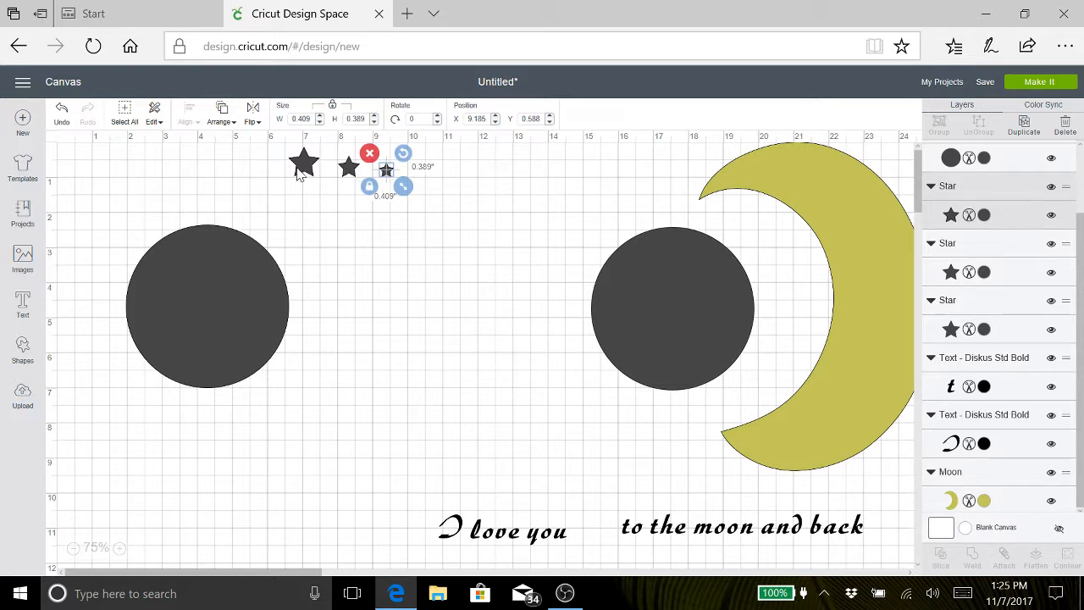
Step: Make five duplicates of the large star
click(305, 167)
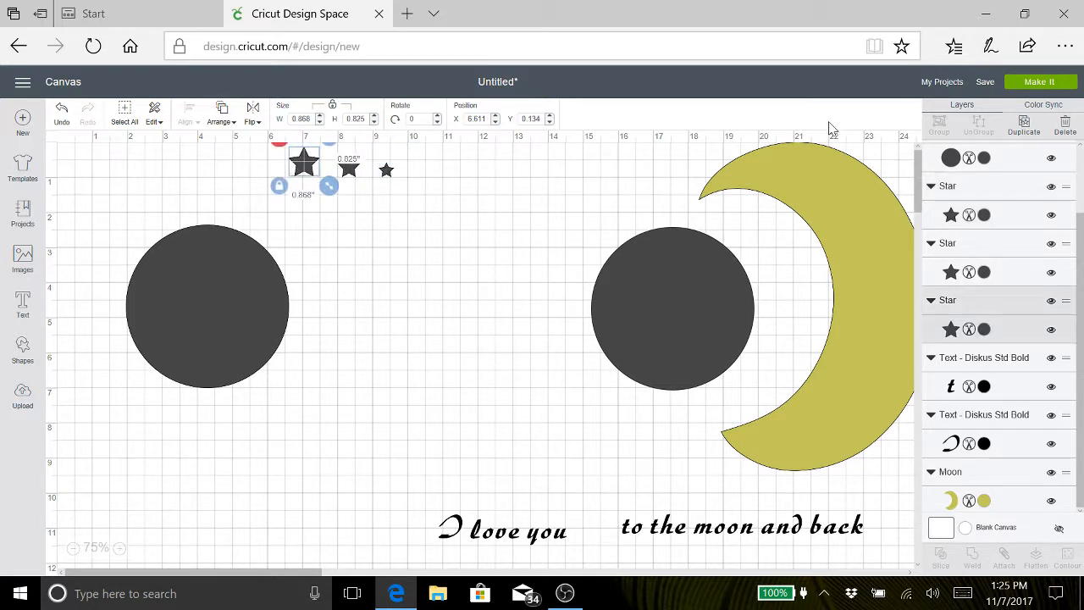
click(1023, 127)
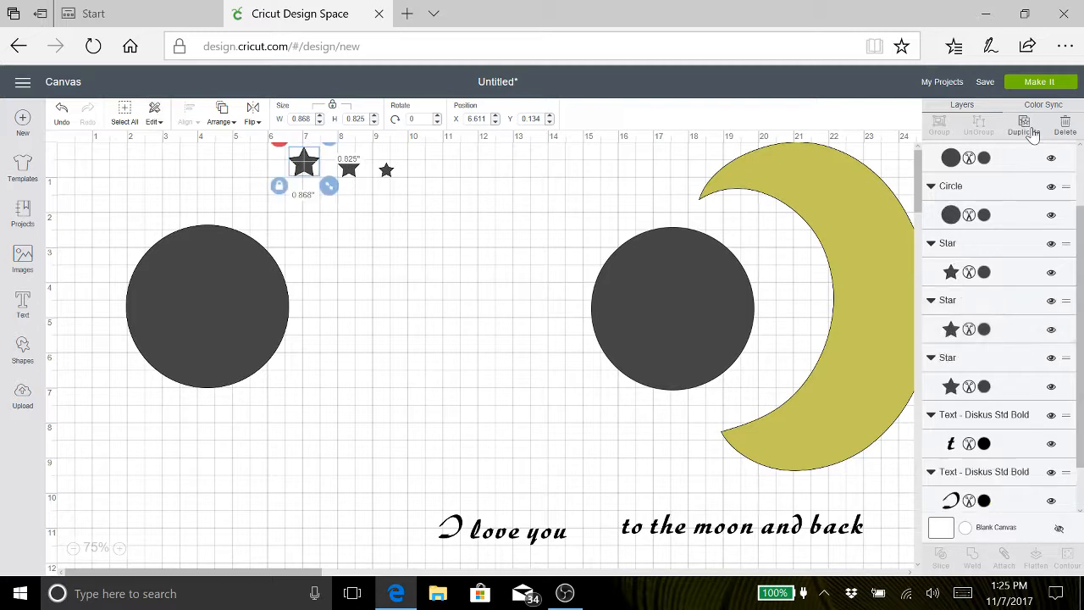
click(1023, 127)
click(1023, 127)
click(1023, 127)
click(1030, 130)
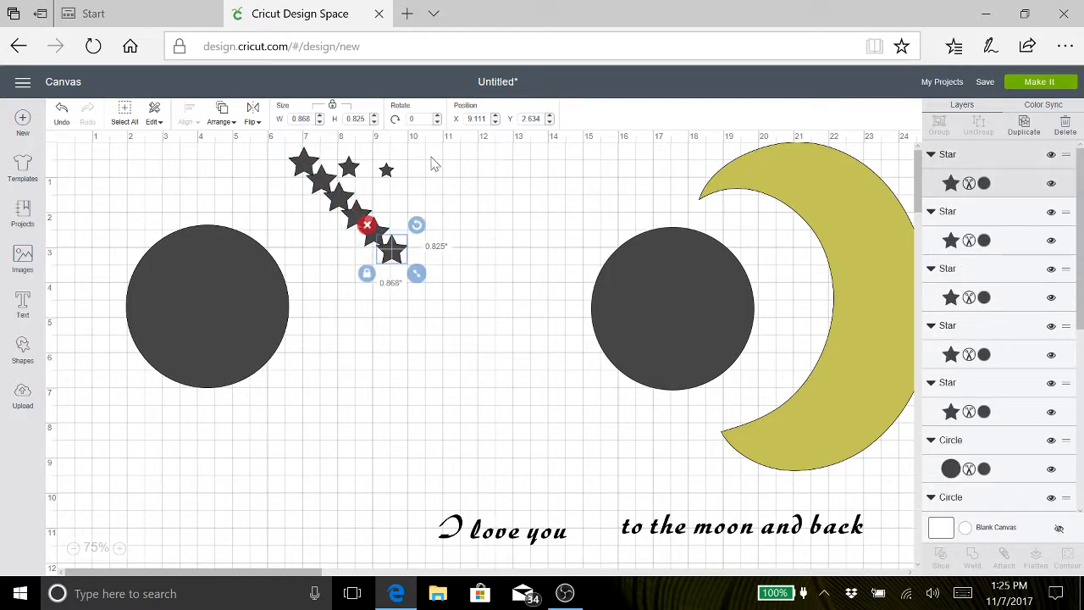
Step: Make eleven duplicates of the medium star
click(349, 169)
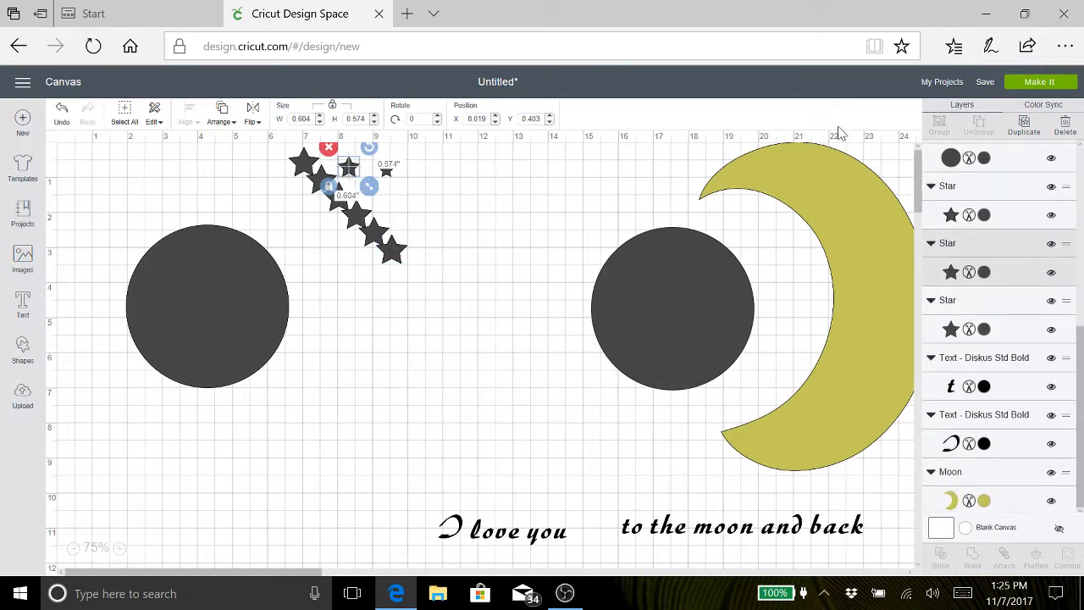
click(1027, 131)
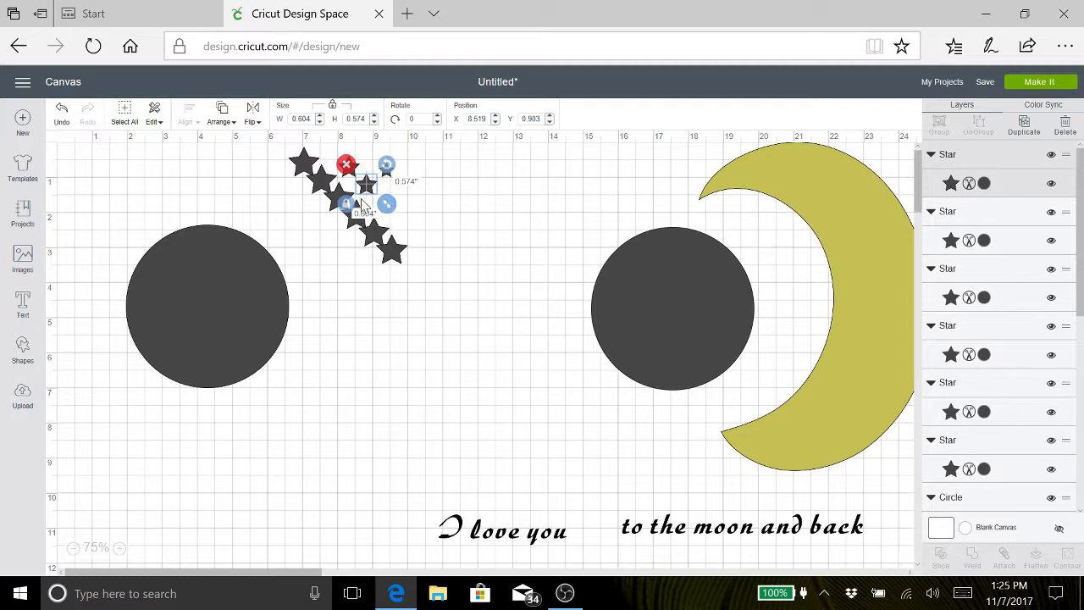
click(1023, 126)
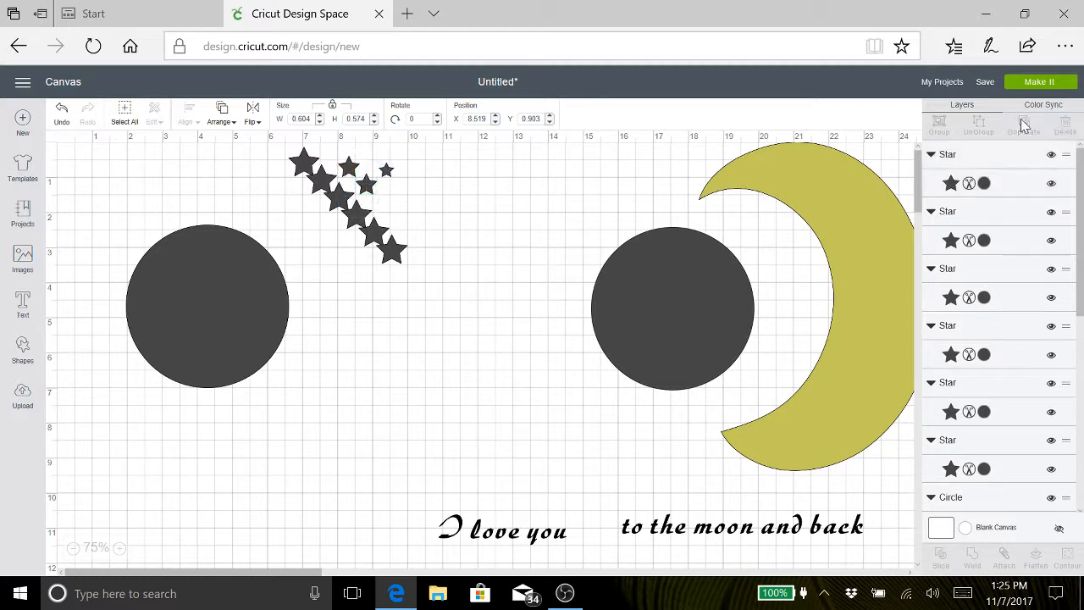
click(1024, 126)
click(1023, 125)
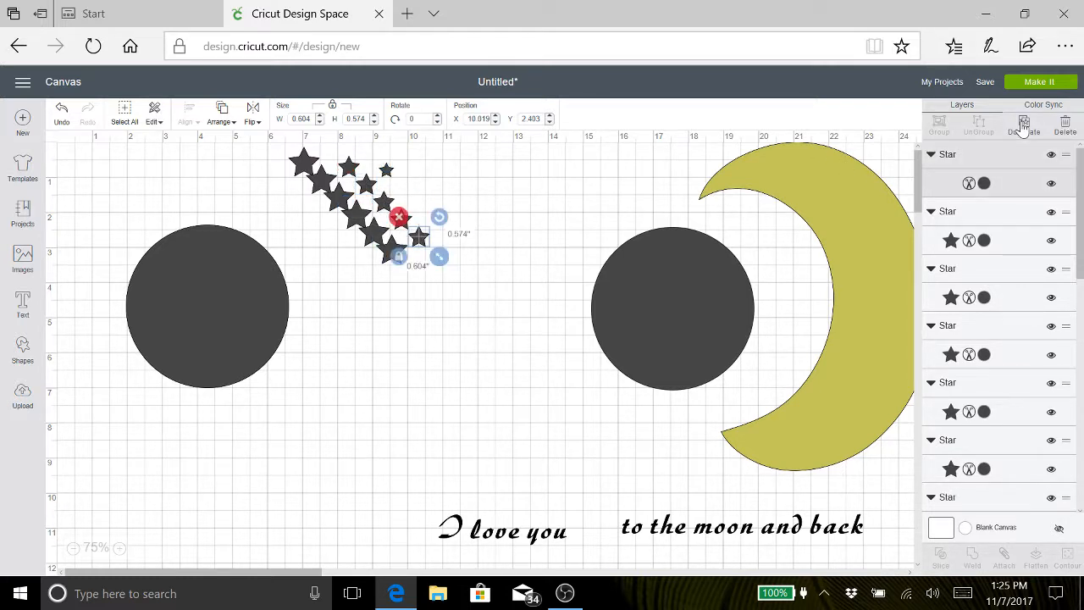
click(1023, 126)
click(1023, 125)
click(1023, 126)
click(1023, 125)
click(1023, 125)
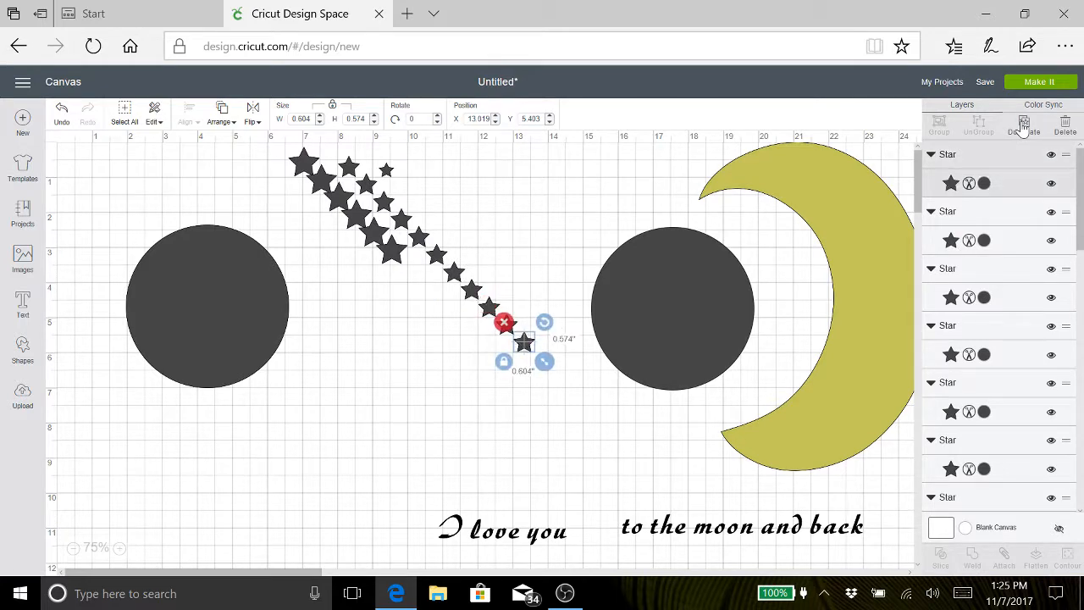
click(1024, 125)
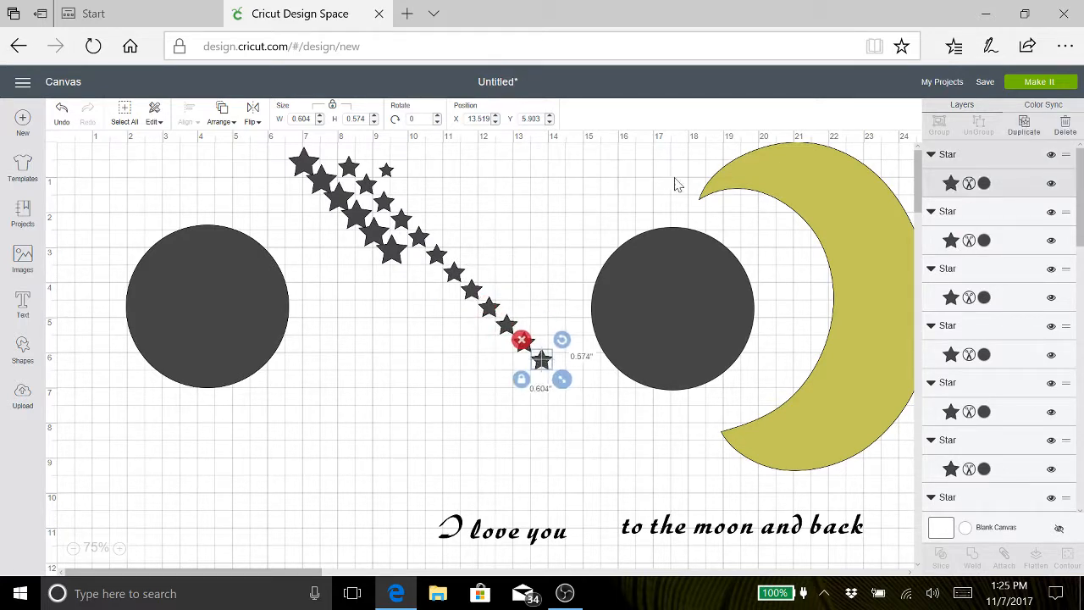
Step: Make six duplicates of the small star
click(389, 176)
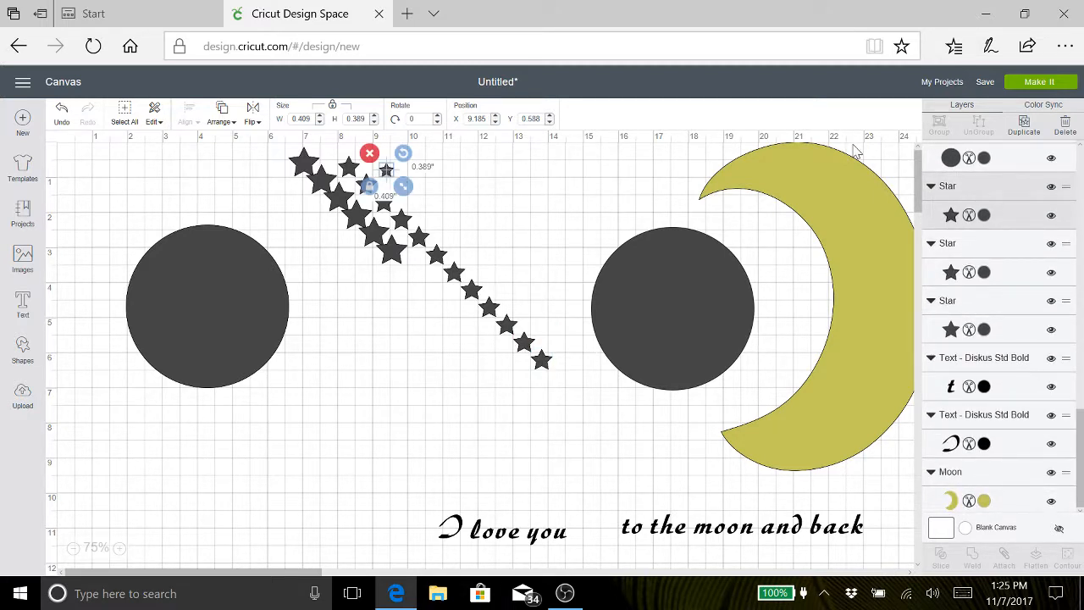
click(1023, 125)
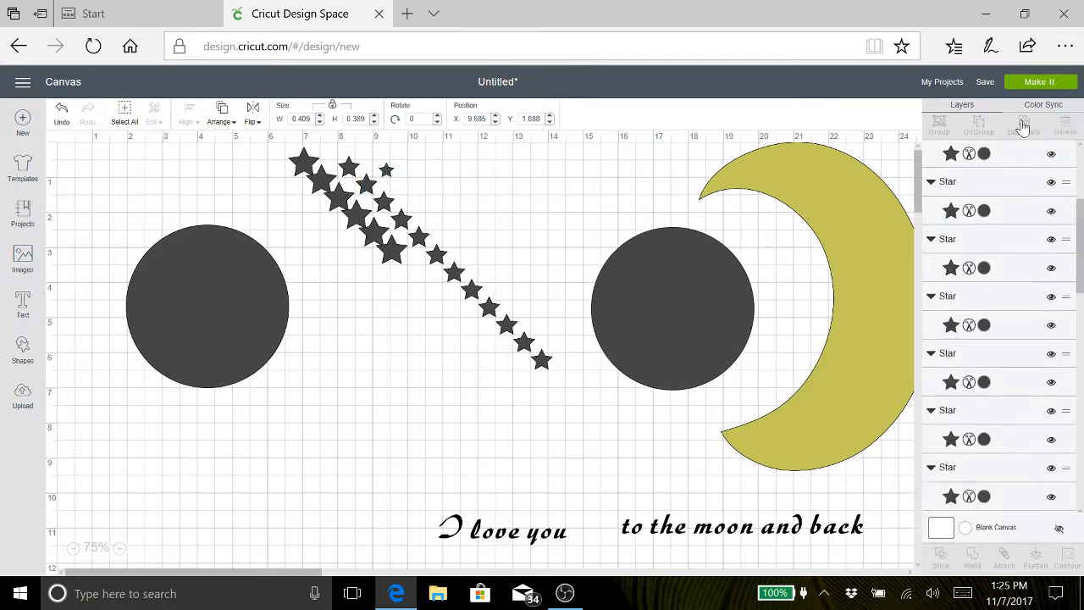
click(1023, 125)
click(1023, 125)
click(1023, 126)
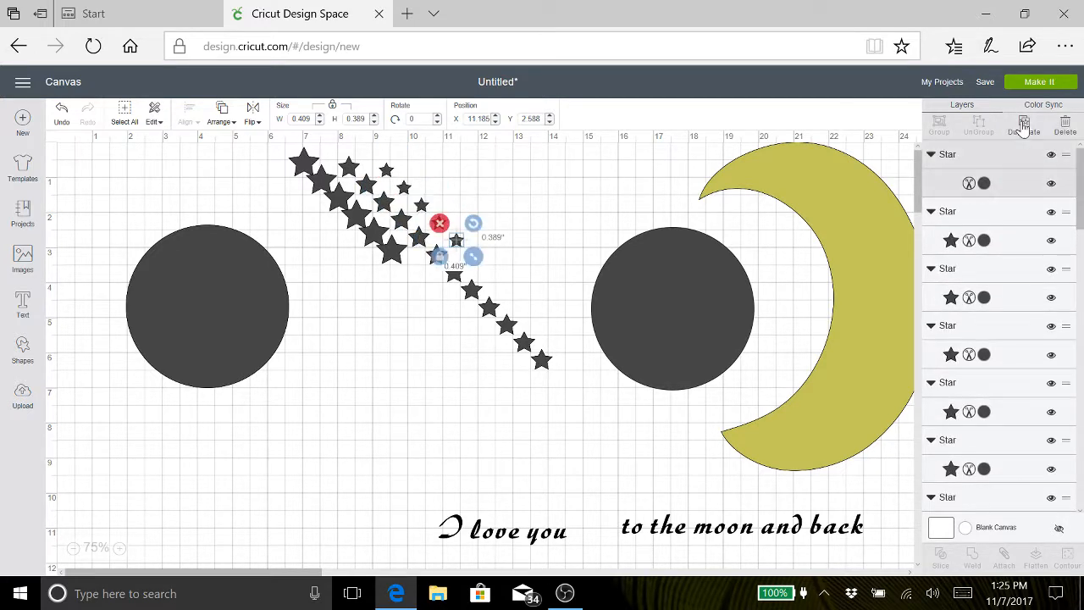
click(1023, 125)
click(1023, 126)
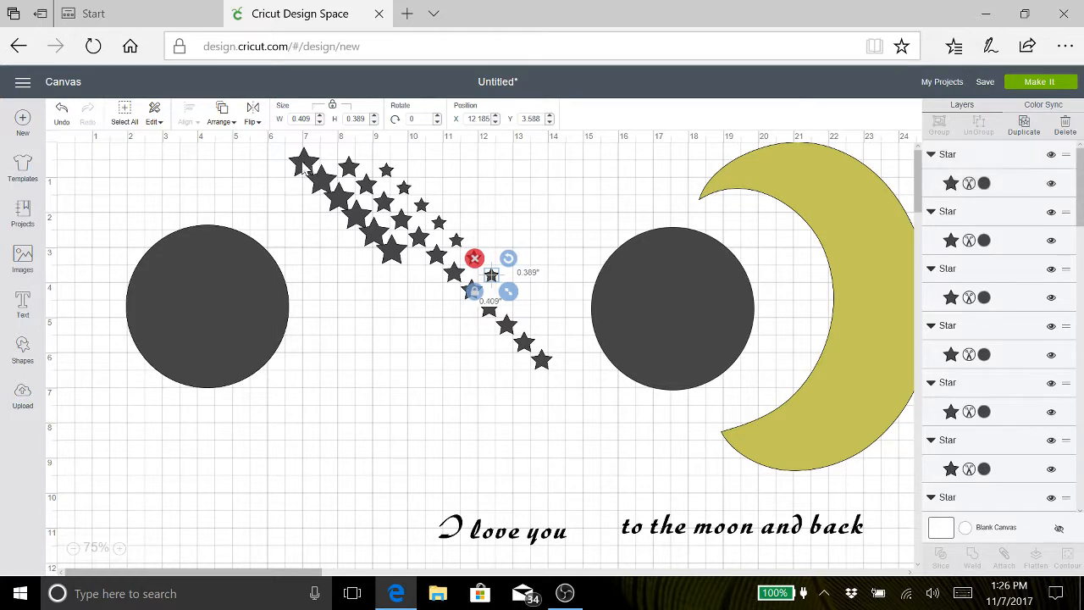
Step: Place three large stars around the first circle: upper right at about X 5.11, Y 1.62, one at its upper left, and one at its lower left
drag(307, 163, 254, 219)
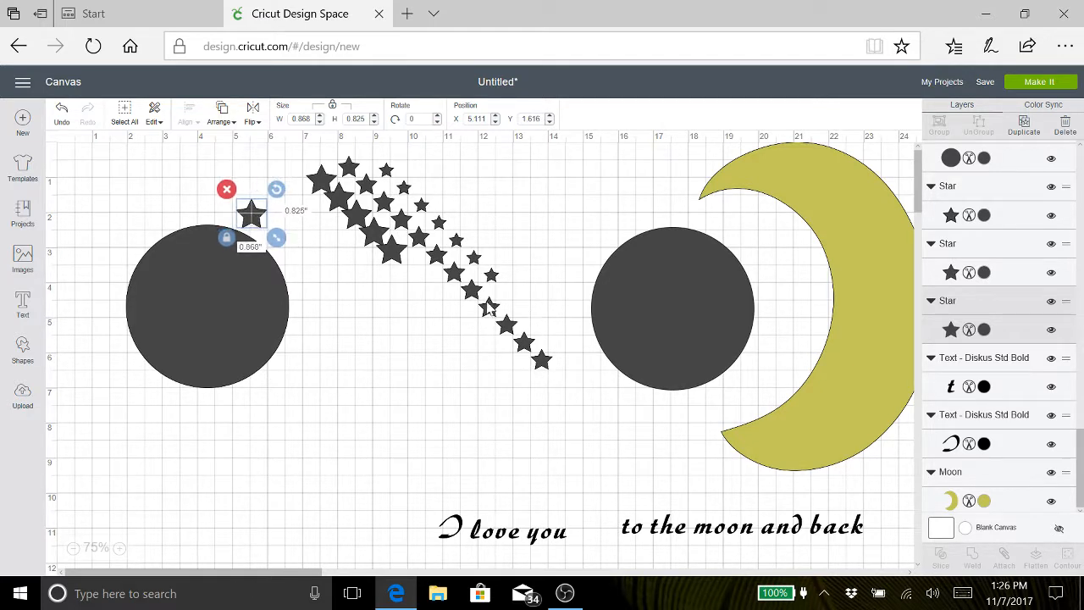
drag(325, 185, 132, 246)
drag(375, 237, 142, 398)
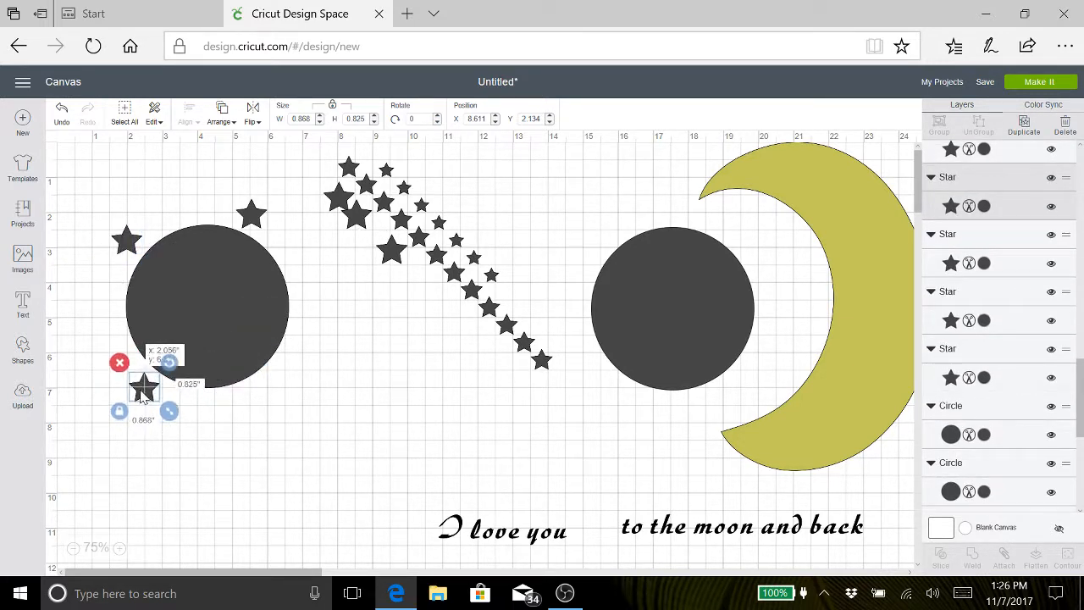
Step: Place six medium stars around the first circle, spacing three across its top edge and three down its left side
drag(349, 170, 222, 214)
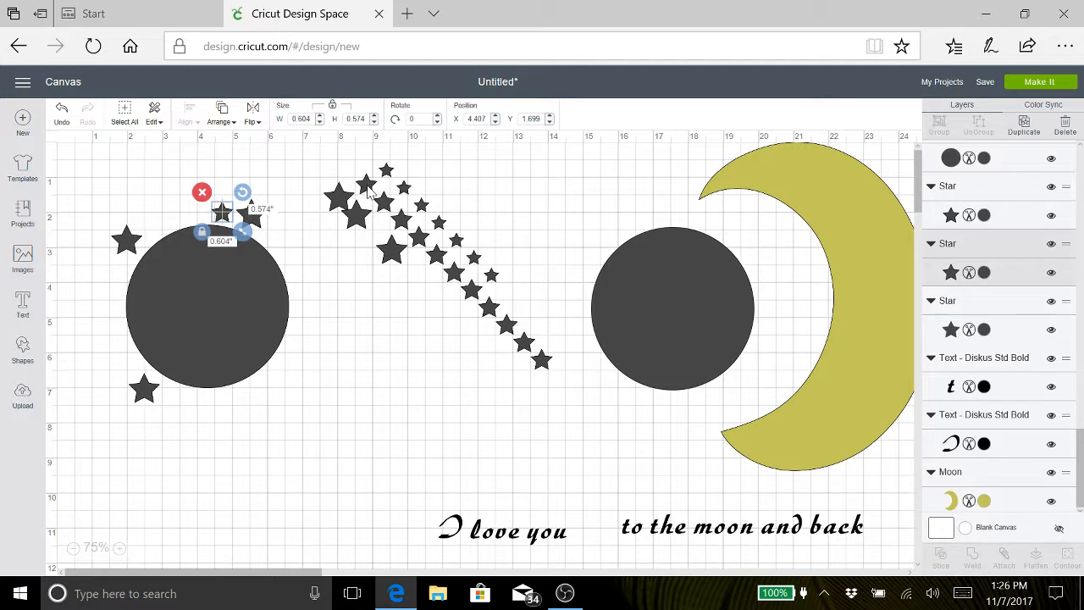
drag(369, 193, 176, 219)
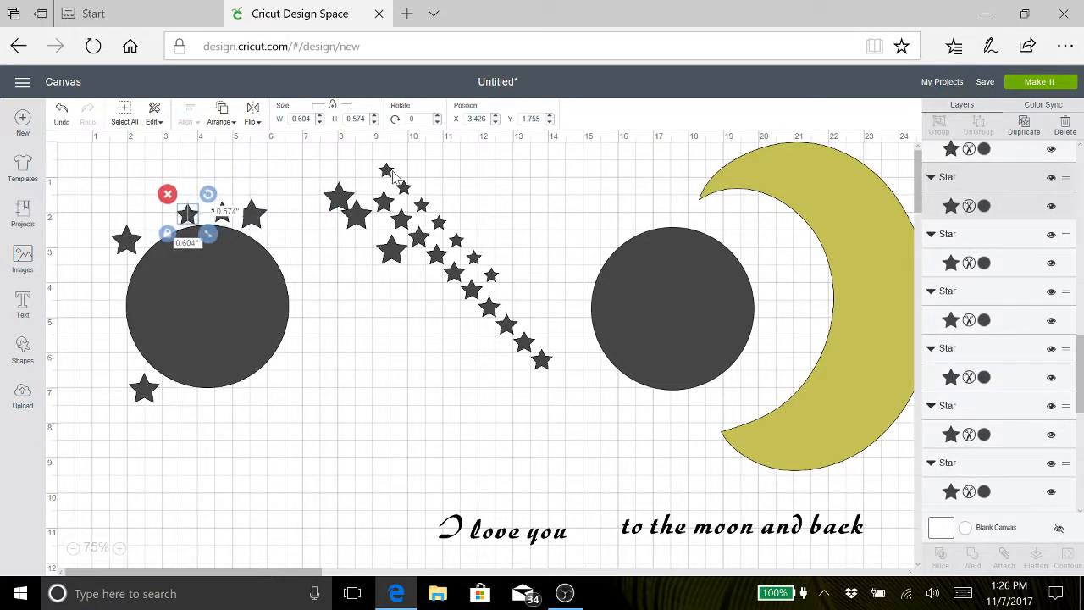
drag(383, 203, 157, 227)
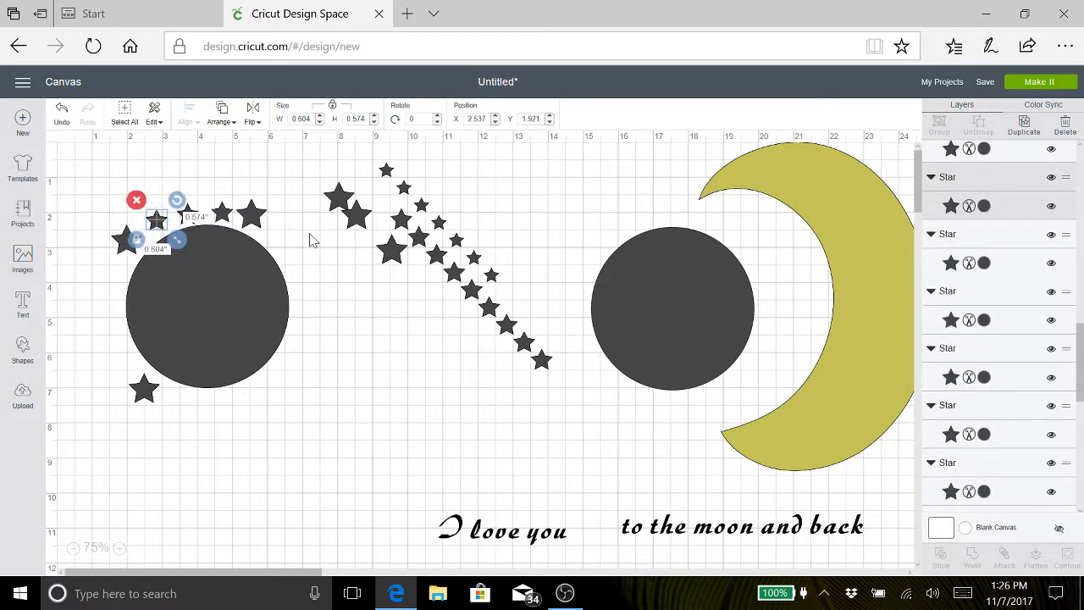
drag(384, 234, 93, 287)
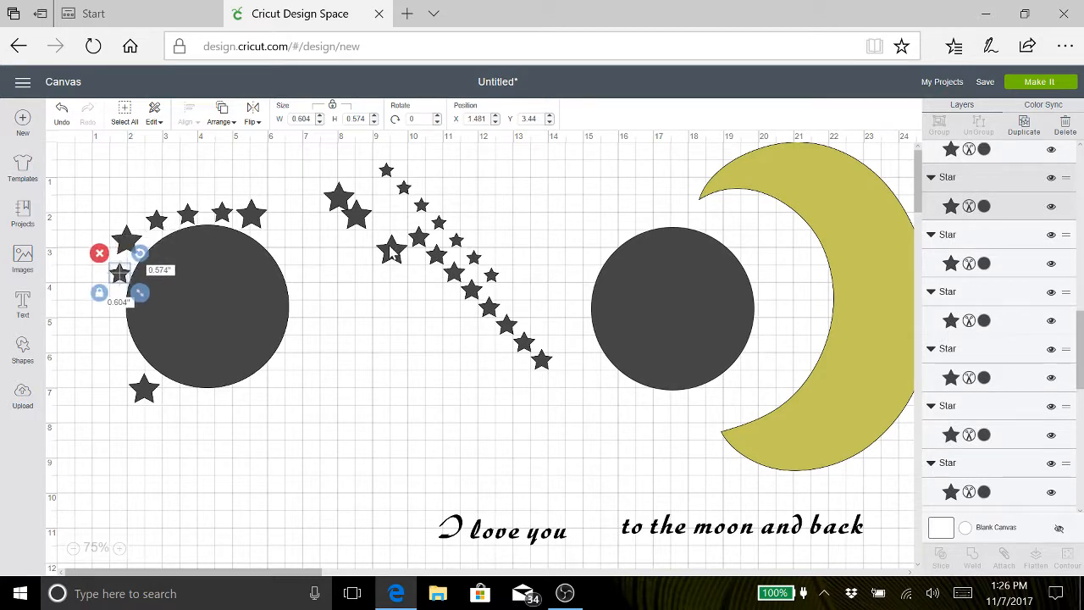
drag(421, 240, 93, 319)
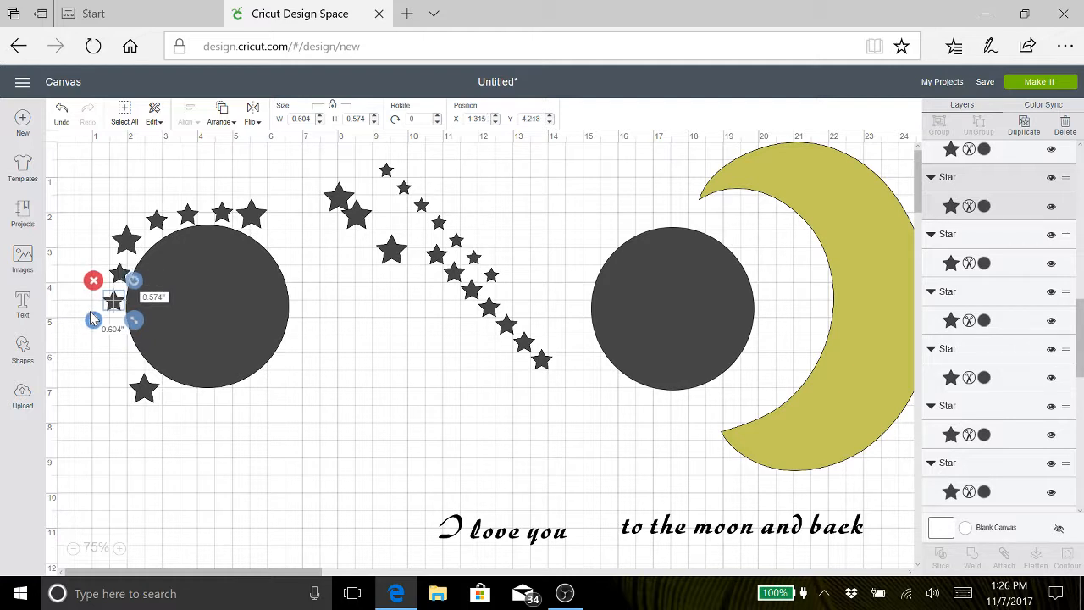
drag(438, 256, 117, 332)
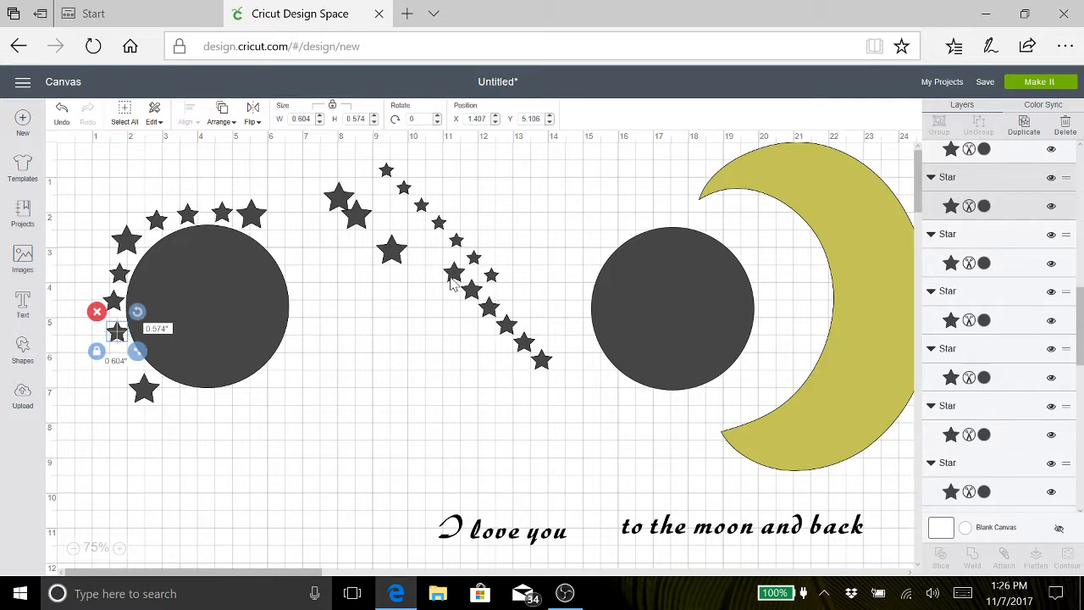
Step: Place three medium stars in a row below the first circle, at about X 3, 3.76 and 4.63
drag(451, 282, 170, 409)
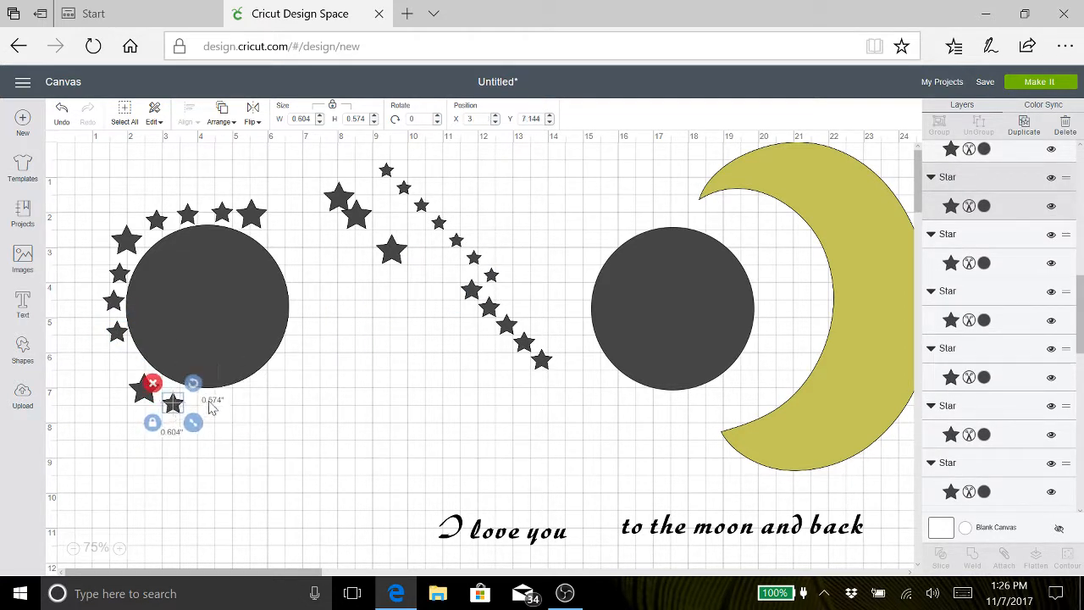
drag(470, 292, 200, 414)
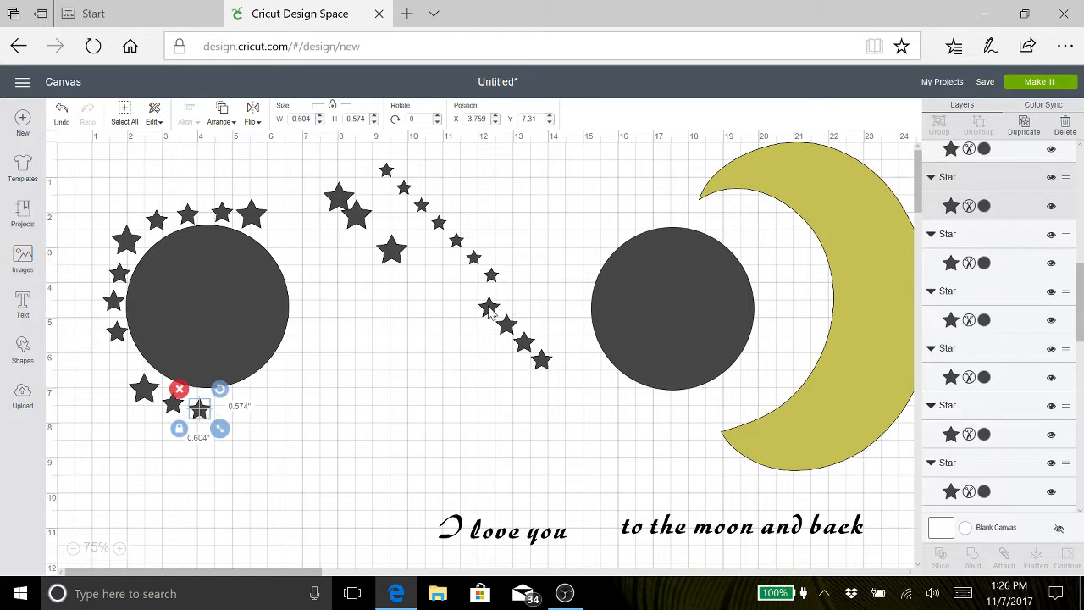
drag(490, 312, 228, 408)
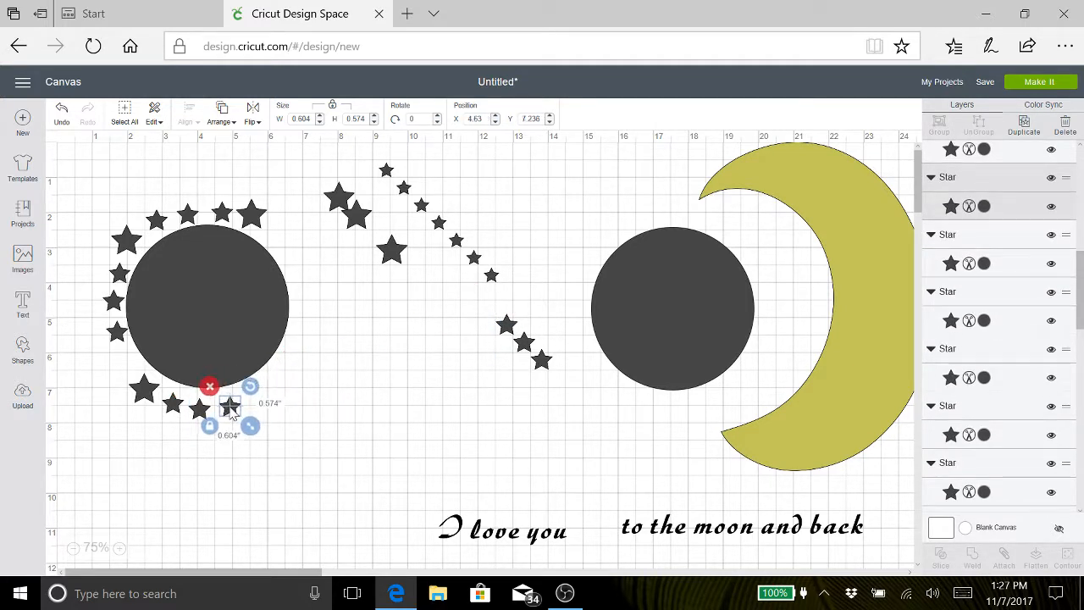
Step: Fill in around the first circle with four small stars: two at the lower left, one at the upper left and one above the top
drag(436, 224, 116, 361)
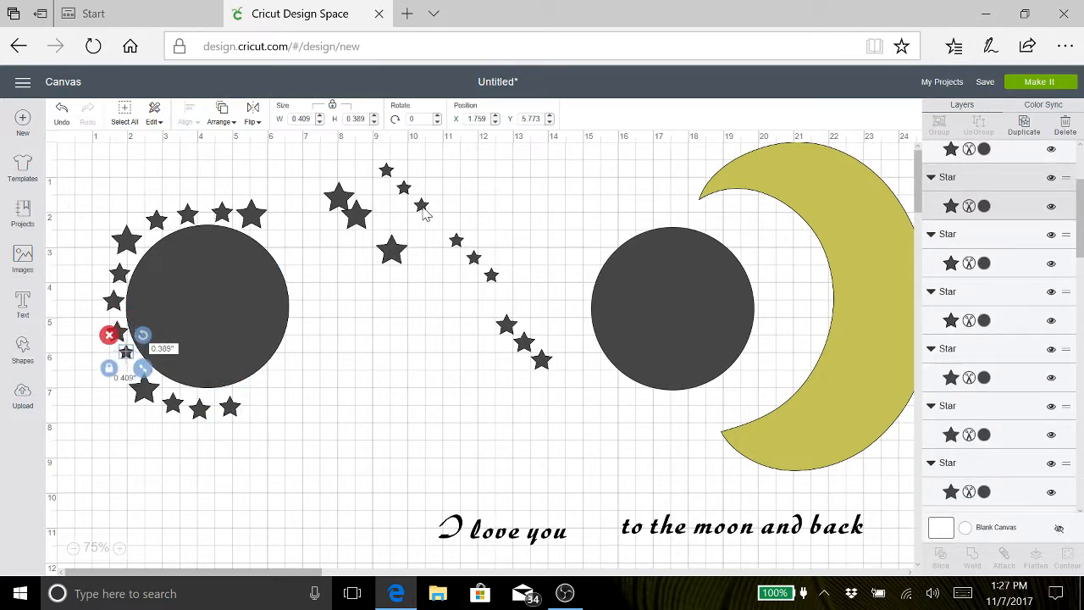
drag(421, 211, 108, 266)
drag(457, 242, 208, 201)
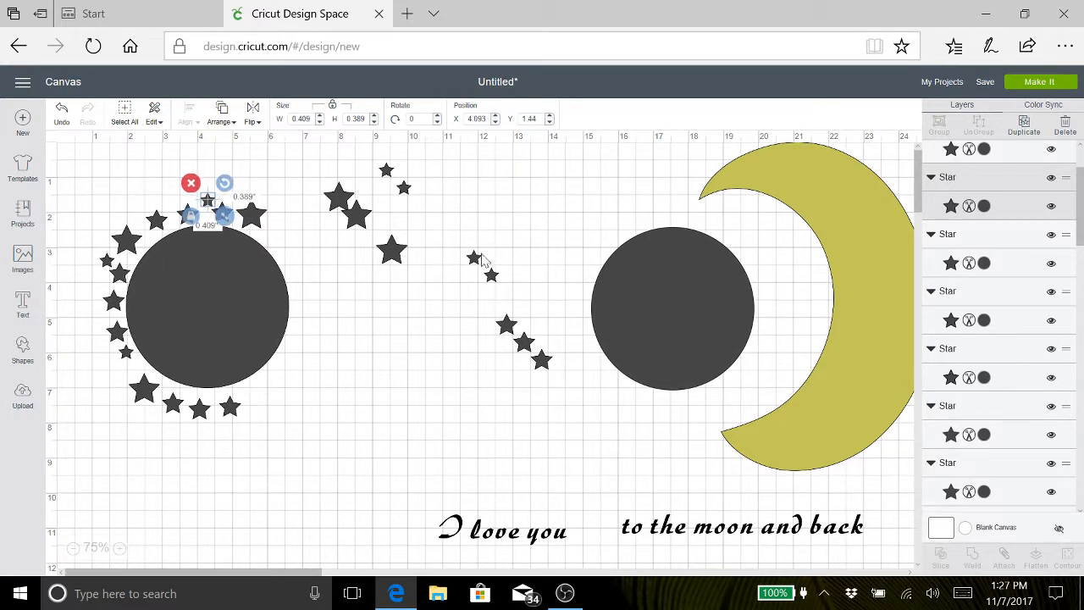
drag(481, 265, 132, 379)
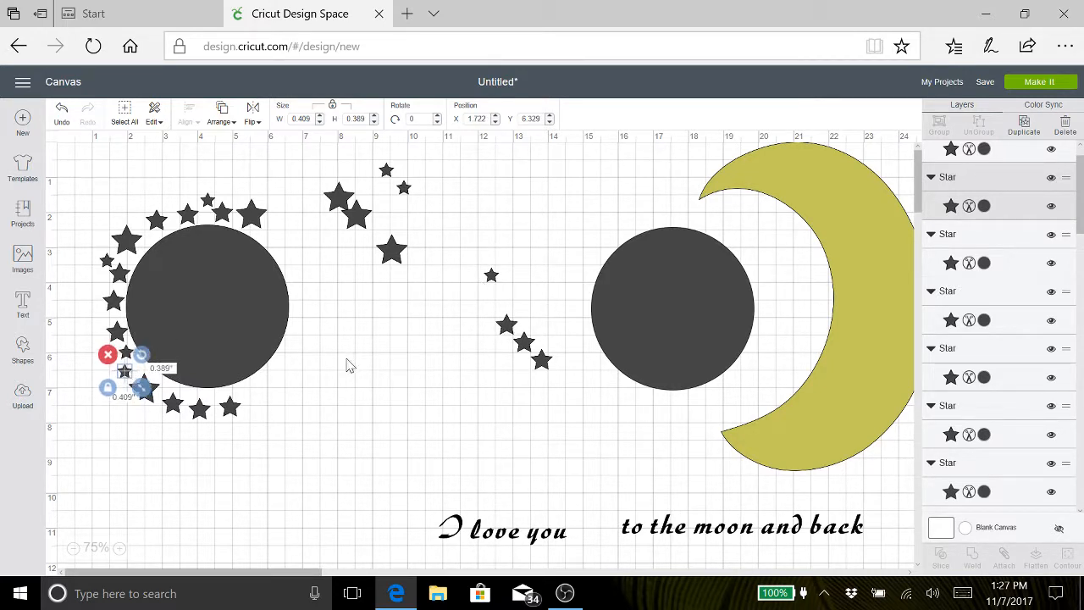
Step: Place a medium star at the first circle's lower right, about X 5.5, Y 6.9, and delete that circle
drag(510, 332, 225, 409)
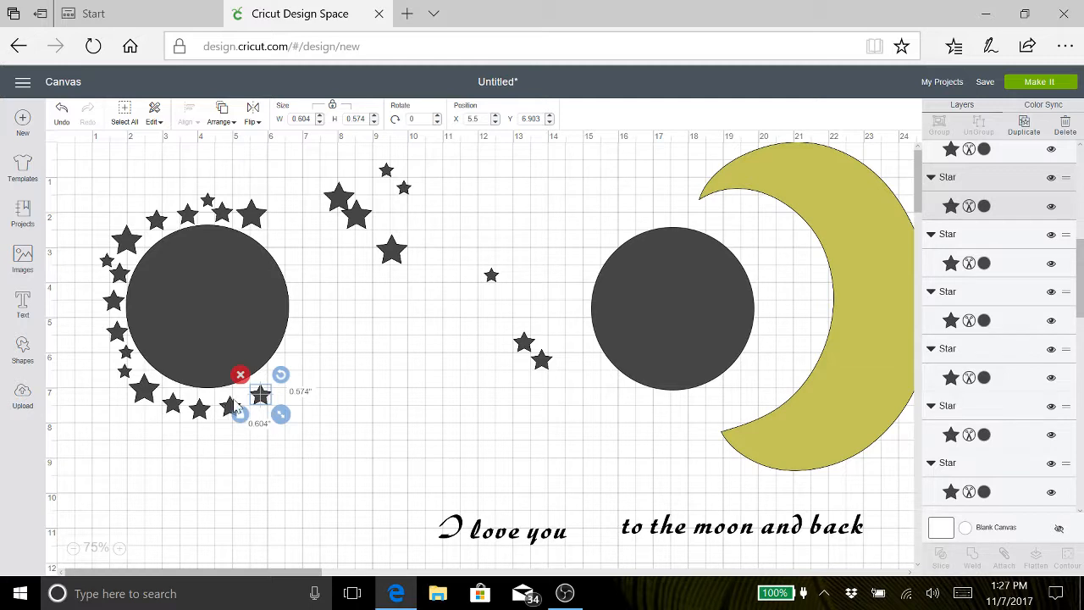
click(181, 317)
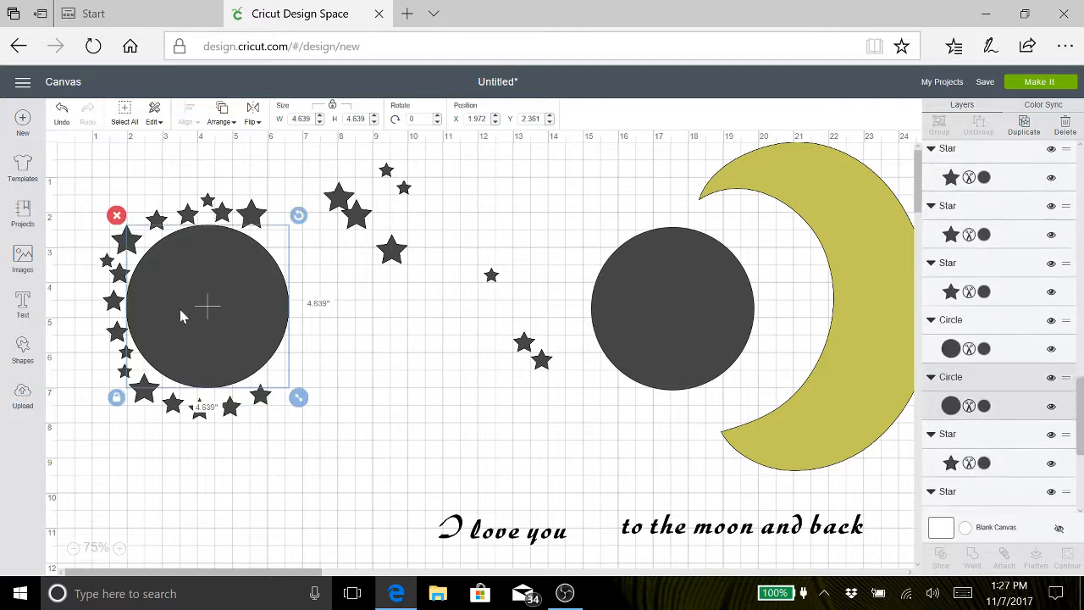
click(116, 216)
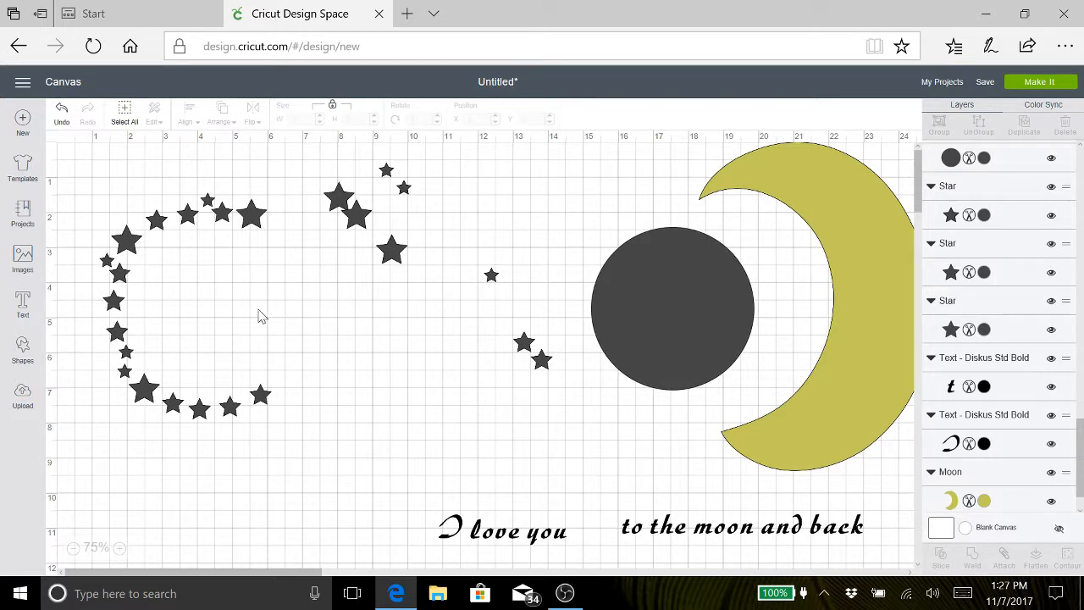
drag(295, 439, 85, 179)
right_click(87, 183)
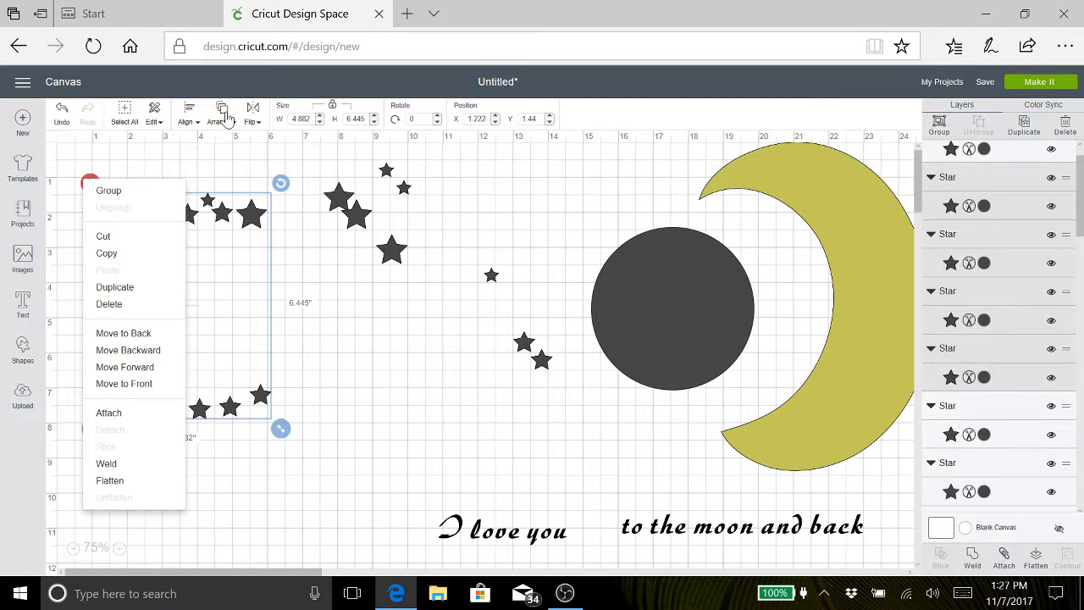
click(1027, 134)
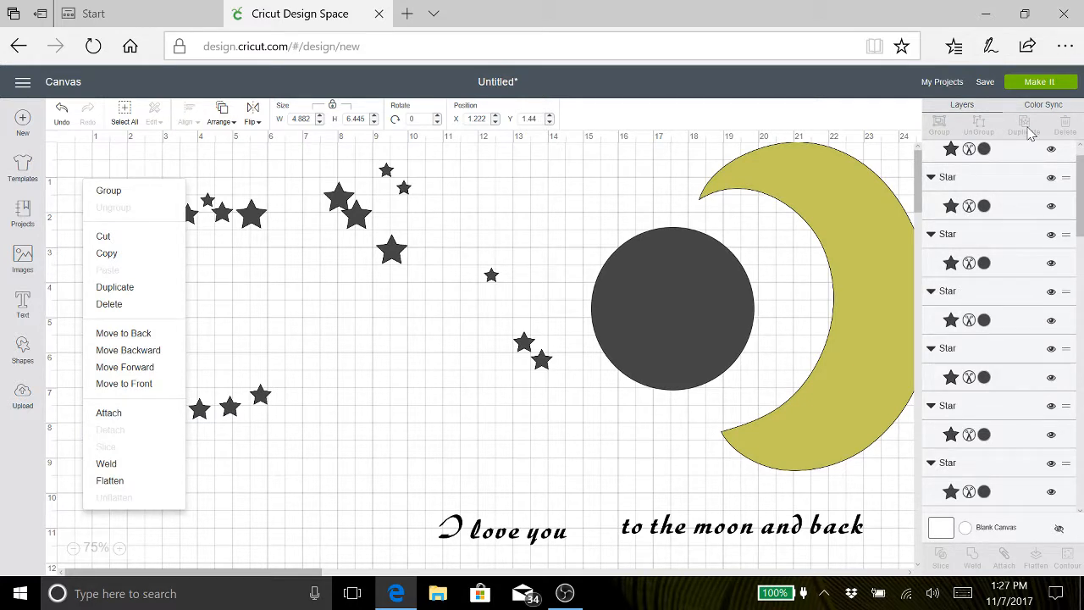
click(212, 171)
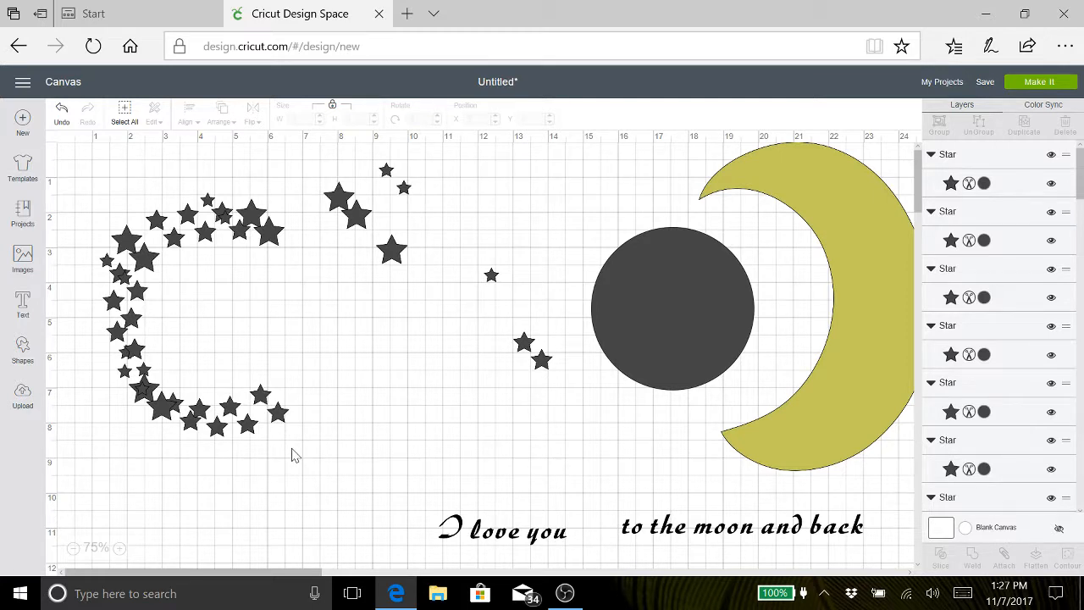
click(133, 321)
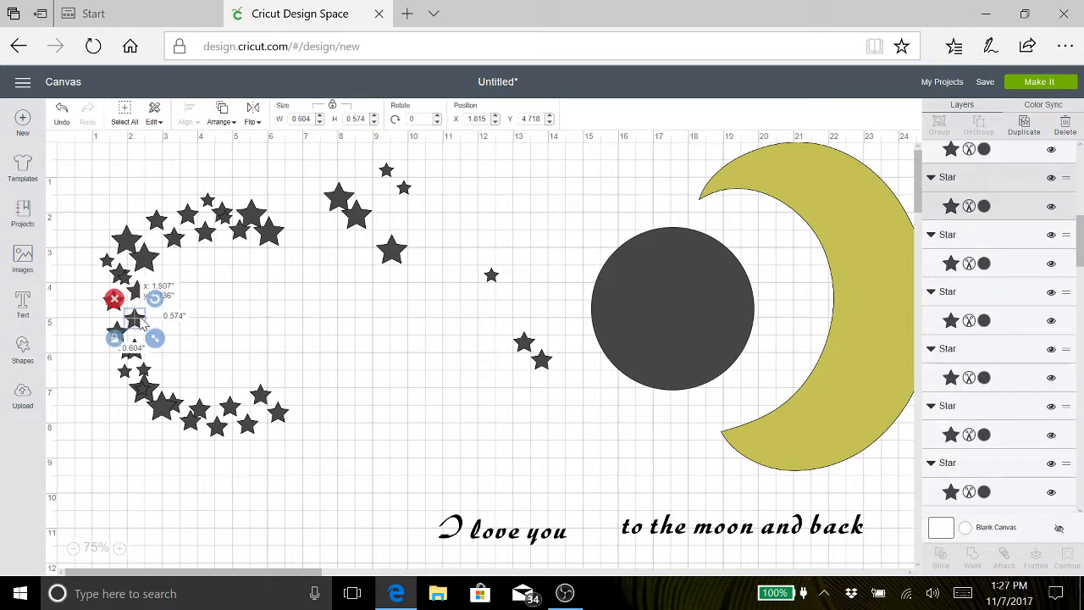
drag(140, 321, 140, 322)
click(61, 118)
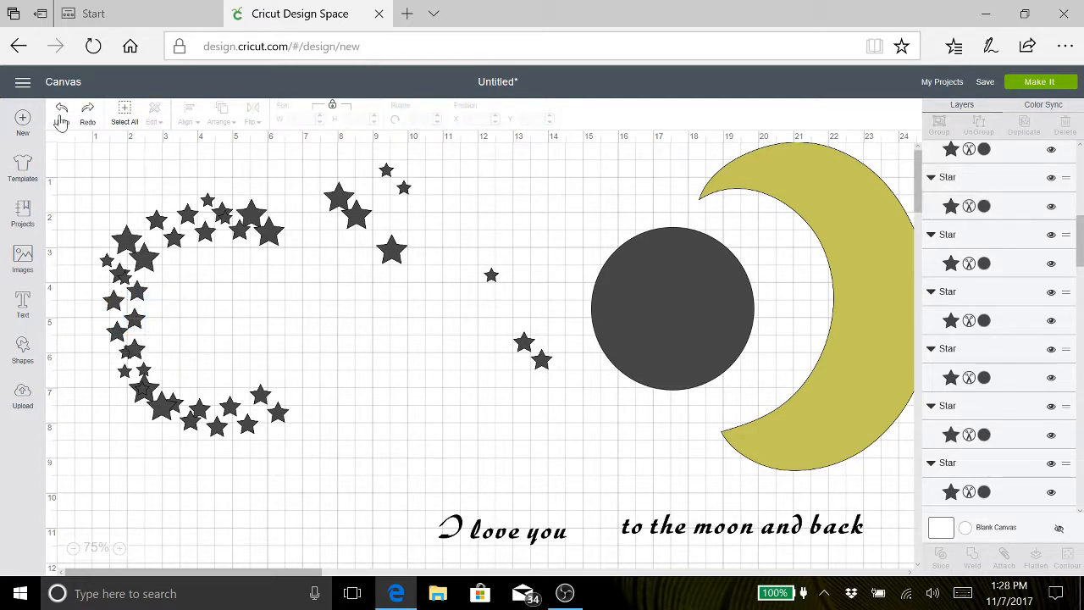
click(61, 118)
click(61, 118)
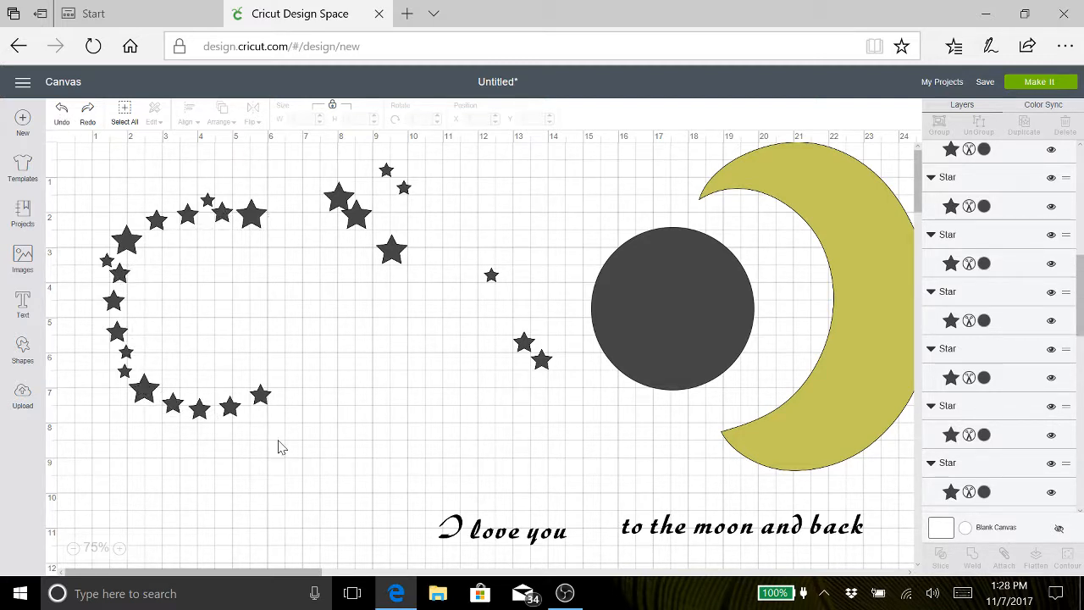
drag(277, 438, 84, 181)
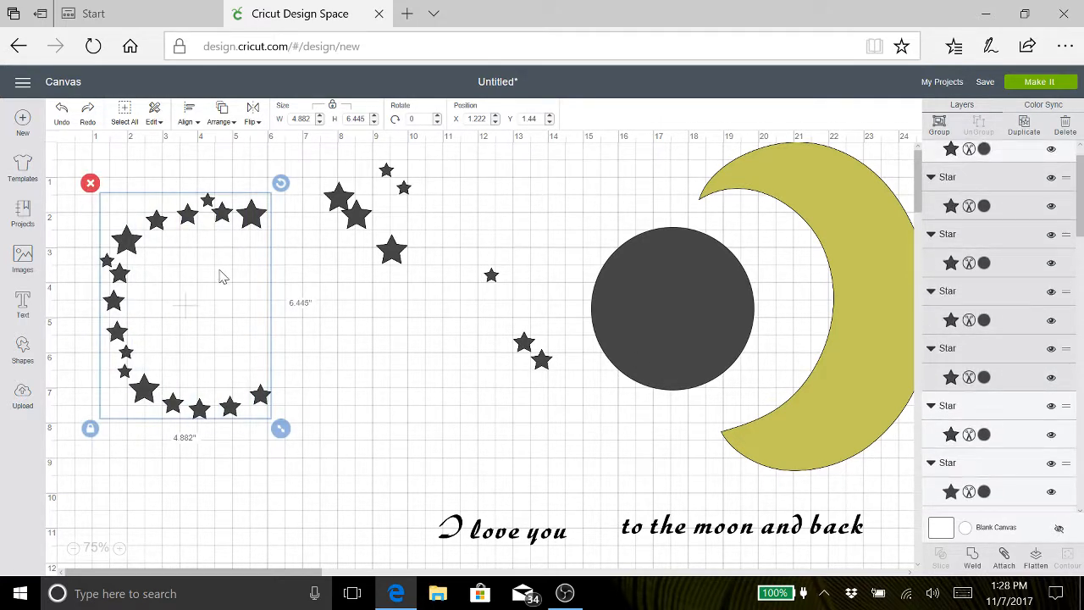
click(381, 302)
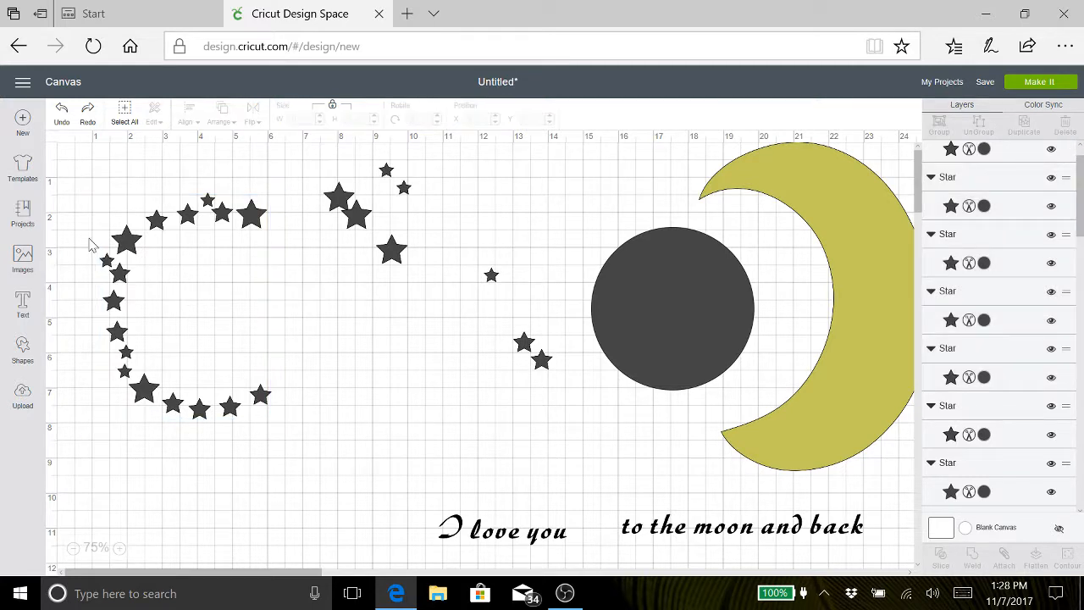
Step: Rotate three medium stars on the arc to about 334°, 22° and 24°, and the large lower-left star to about 17°
click(188, 217)
drag(208, 195, 197, 190)
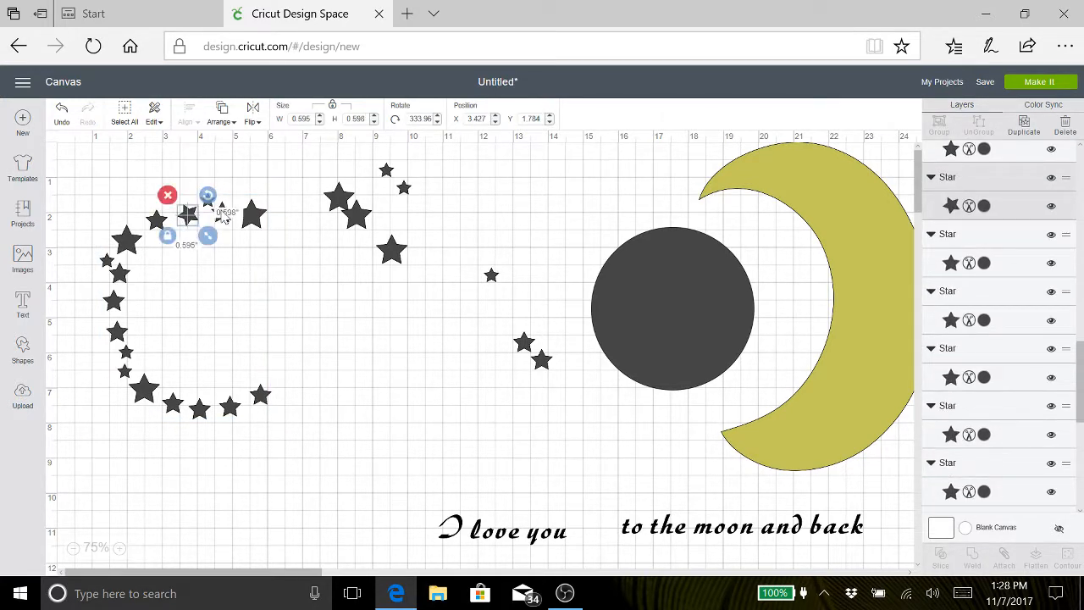
click(120, 276)
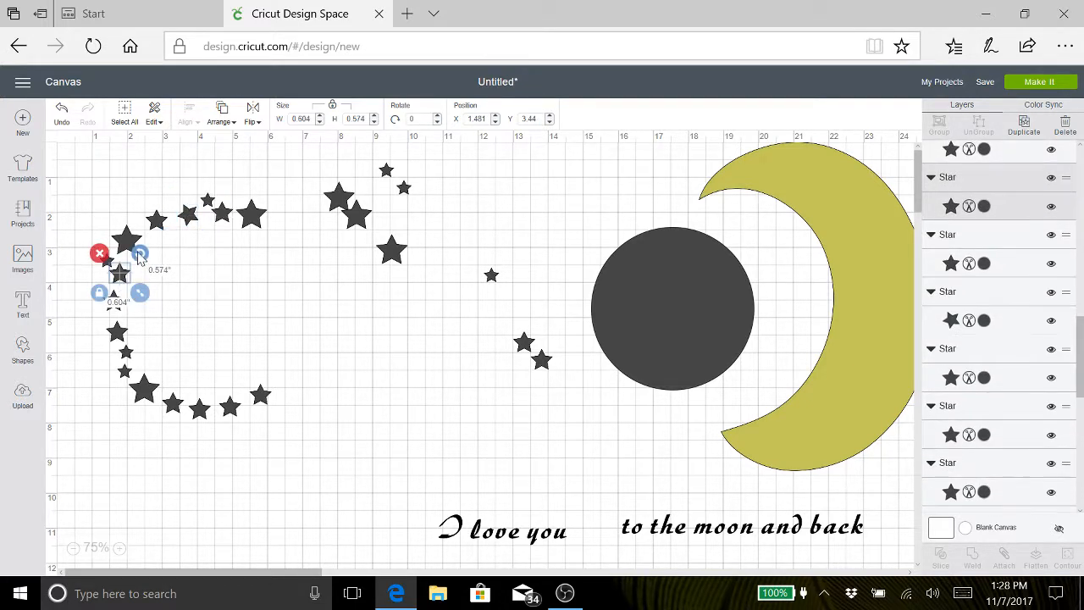
drag(139, 253, 149, 267)
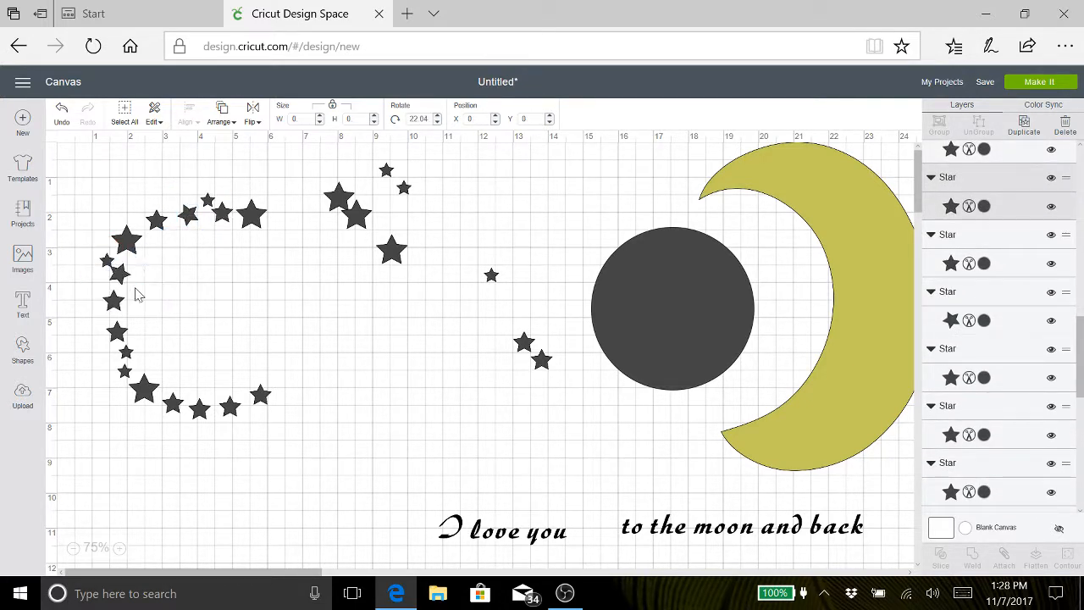
click(118, 331)
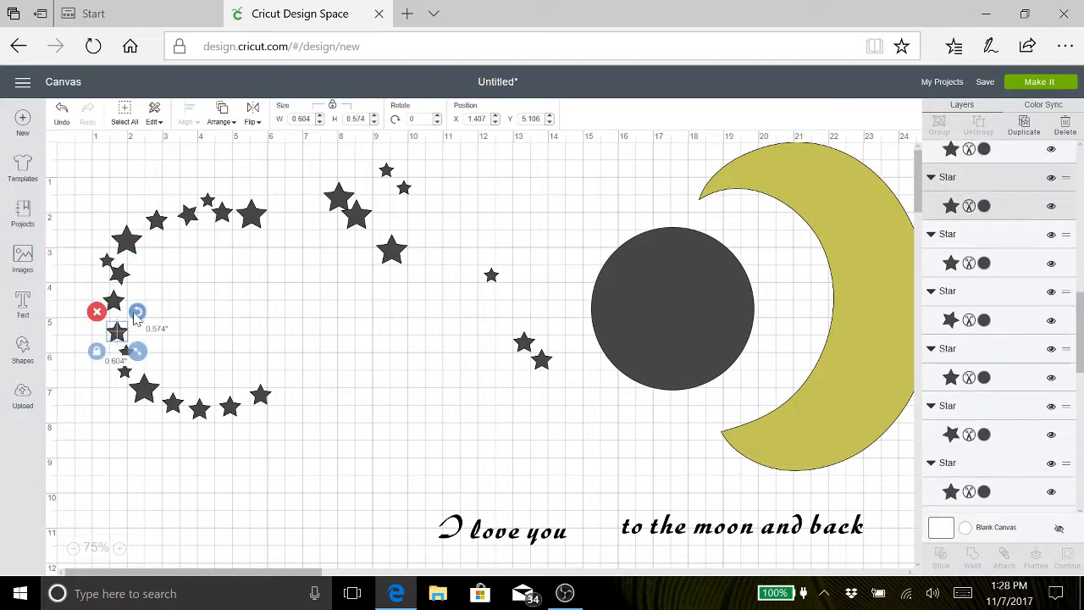
drag(137, 311, 146, 330)
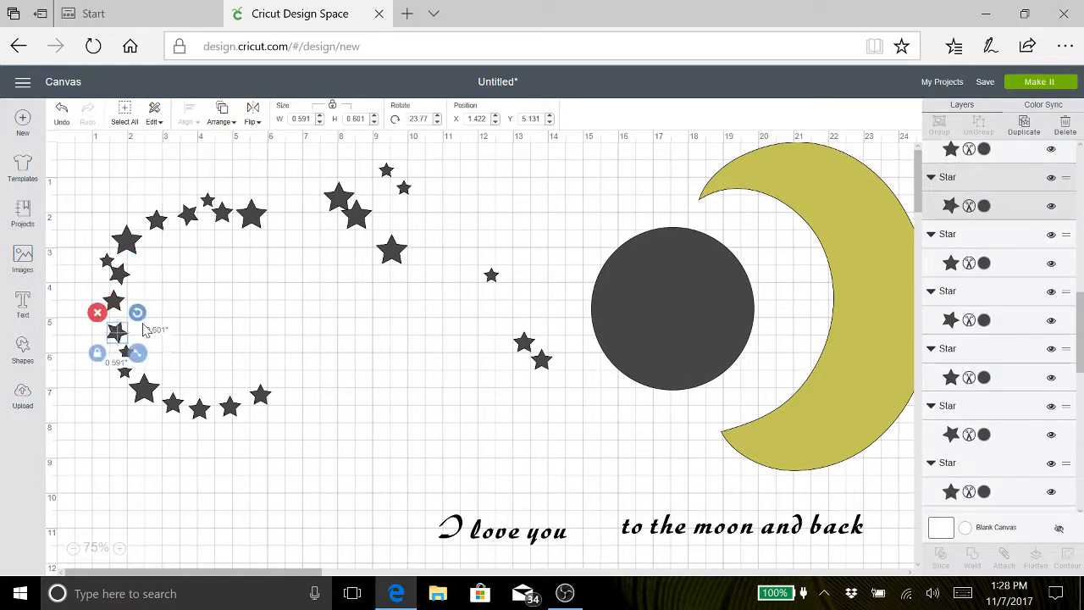
click(145, 389)
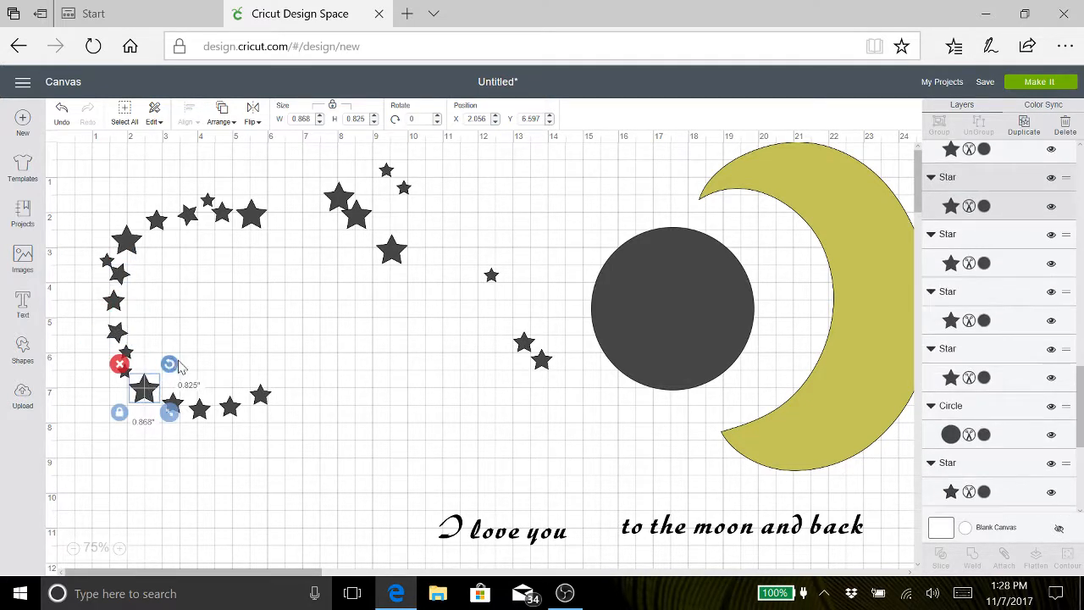
drag(169, 365, 187, 376)
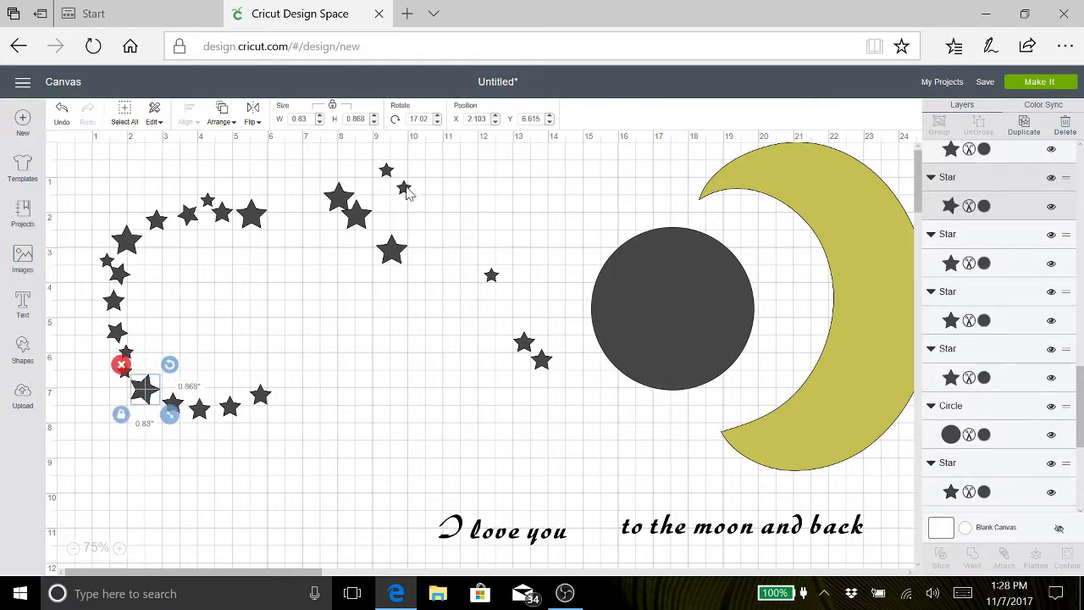
Step: Place a small star at the bottom of the arc, about X 4.28, Y 7.7, rotated about 29°
drag(405, 187, 243, 415)
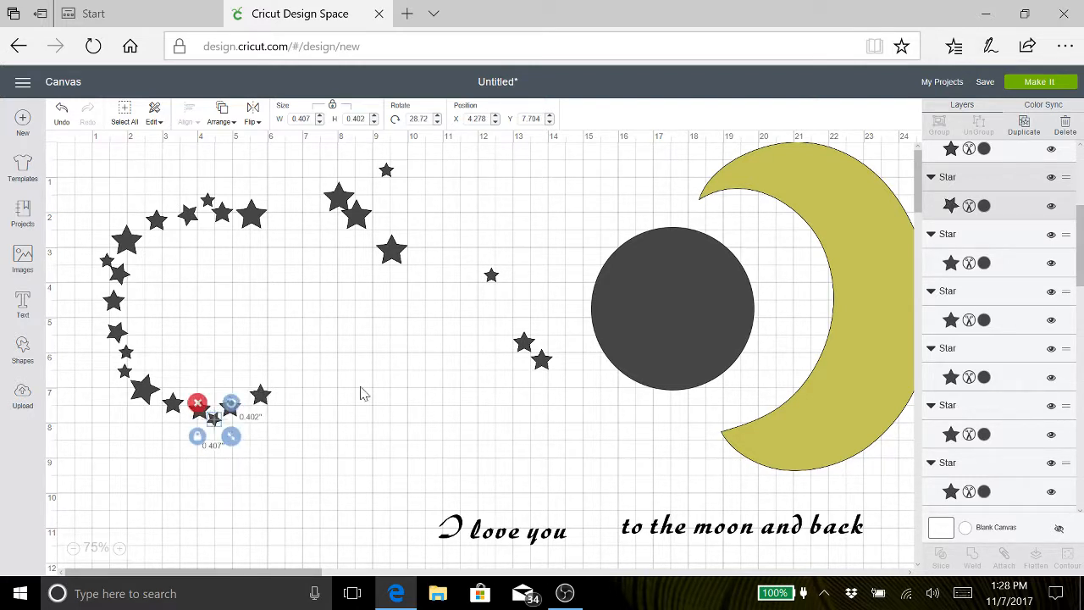
click(360, 392)
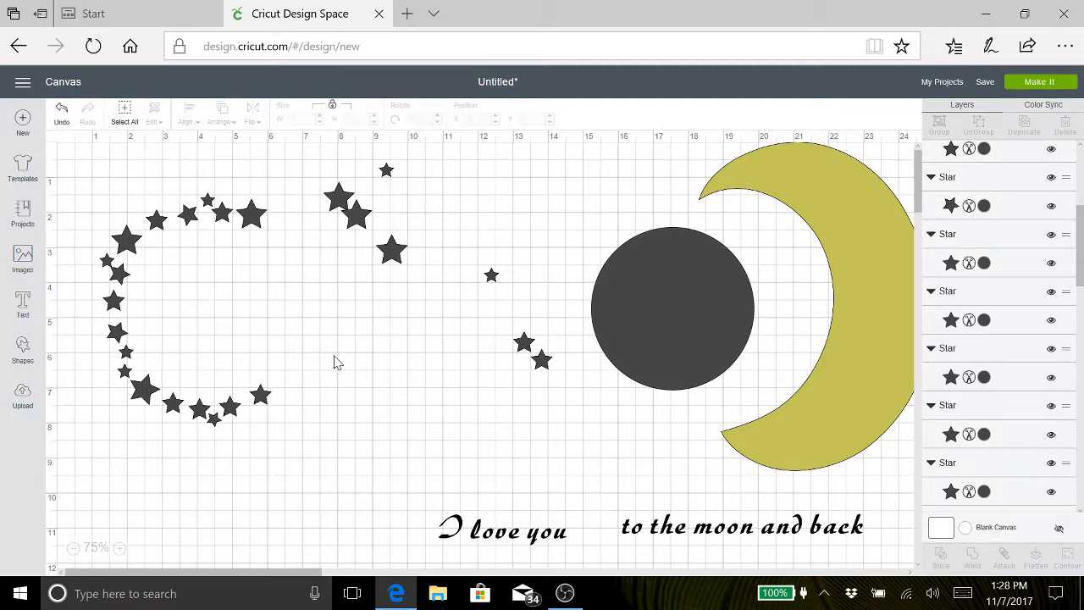
Step: Attach all the stars of the arc into one object and duplicate it
drag(288, 417, 93, 197)
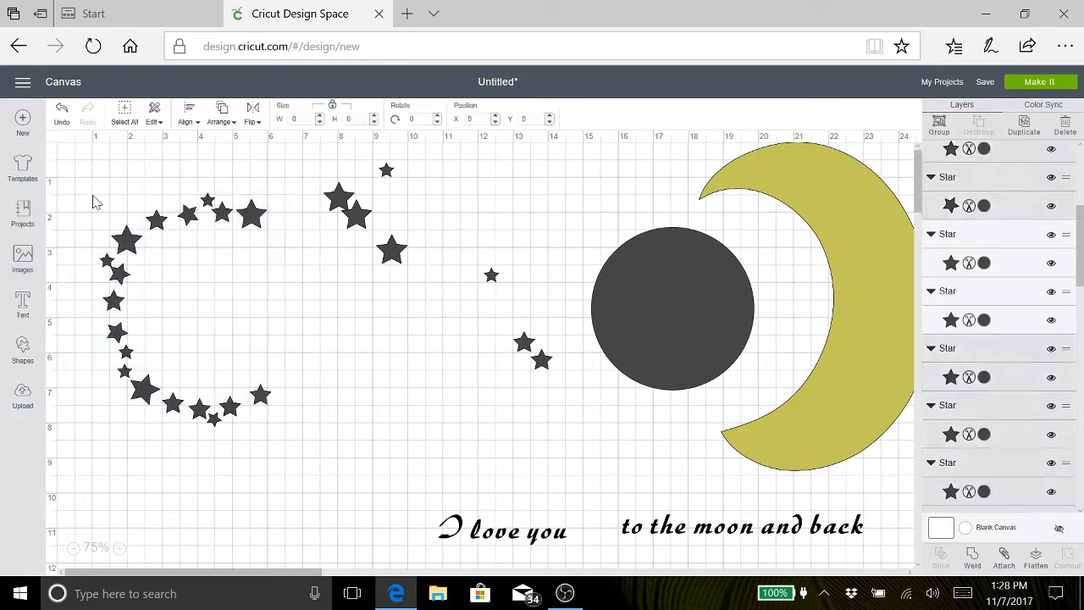
click(1005, 560)
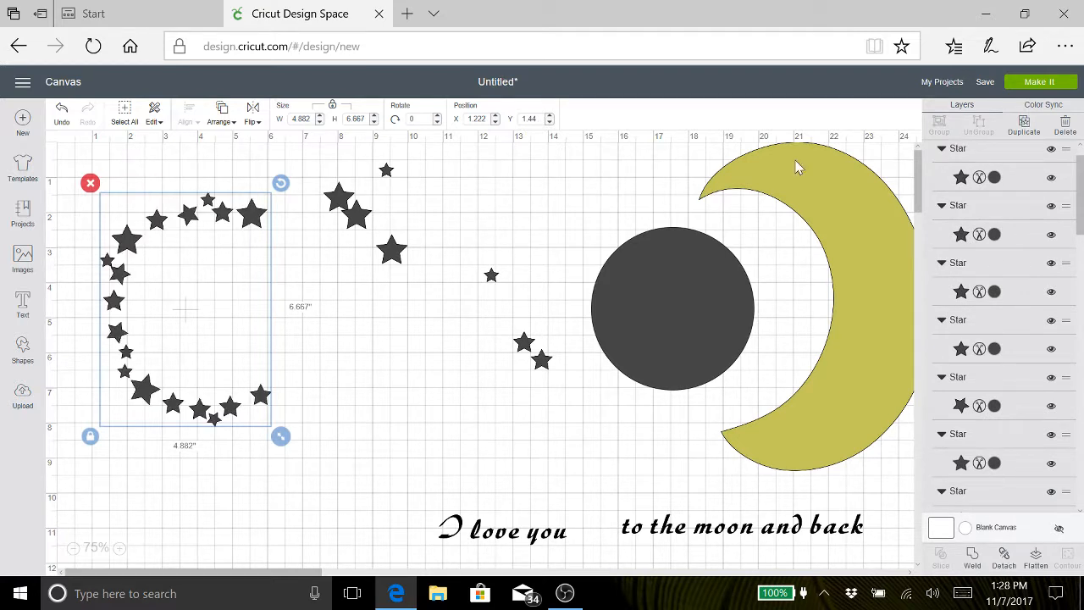
click(1026, 128)
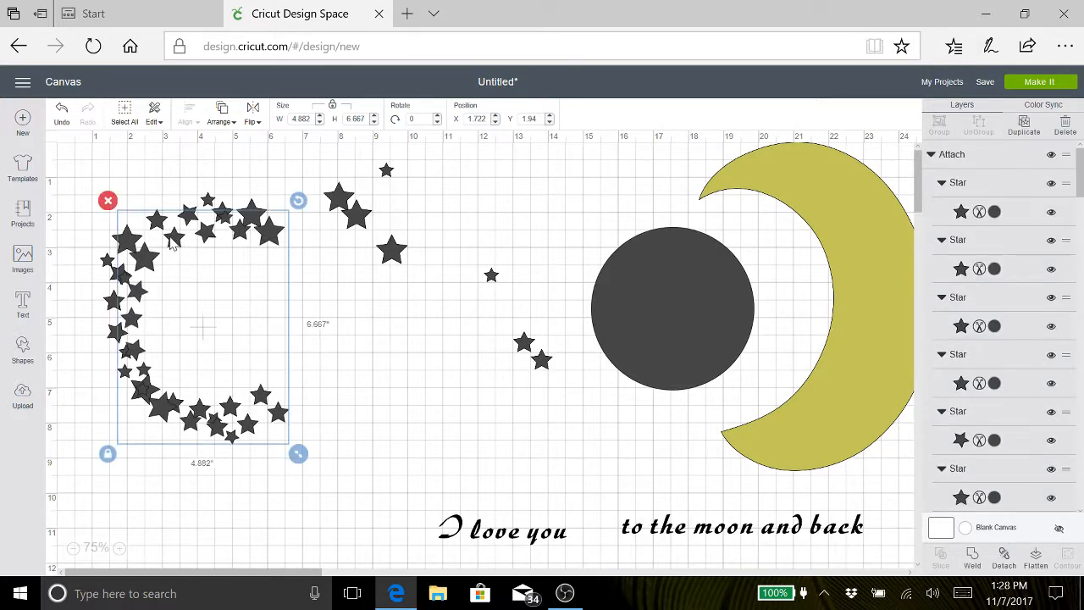
Step: Flip the duplicated star arc horizontally and fit it around the second circle at about X 16.04, Y 1.40
drag(171, 246, 605, 225)
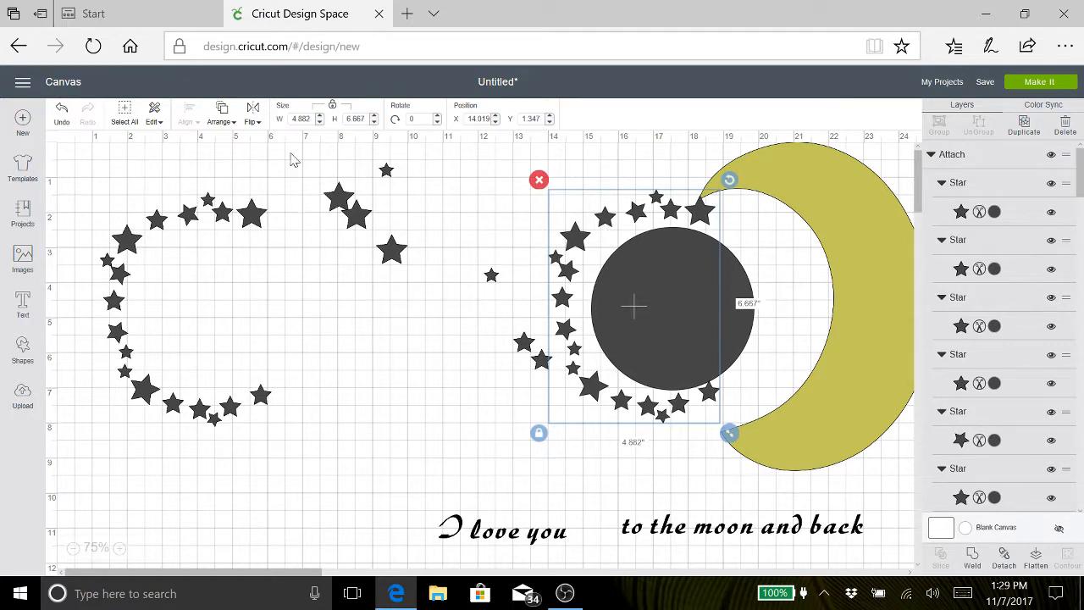
click(252, 122)
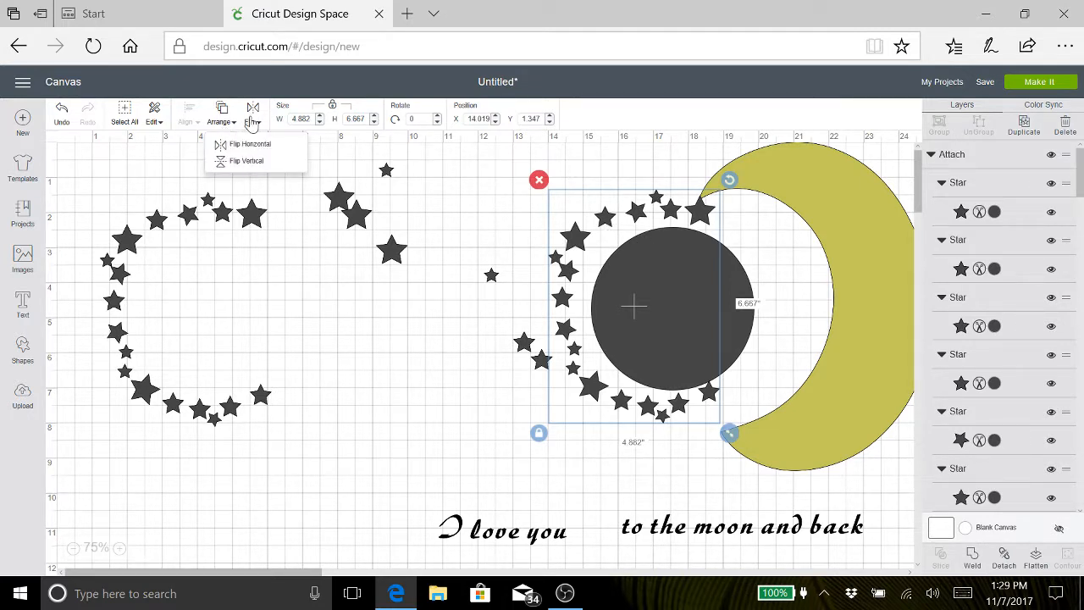
click(251, 147)
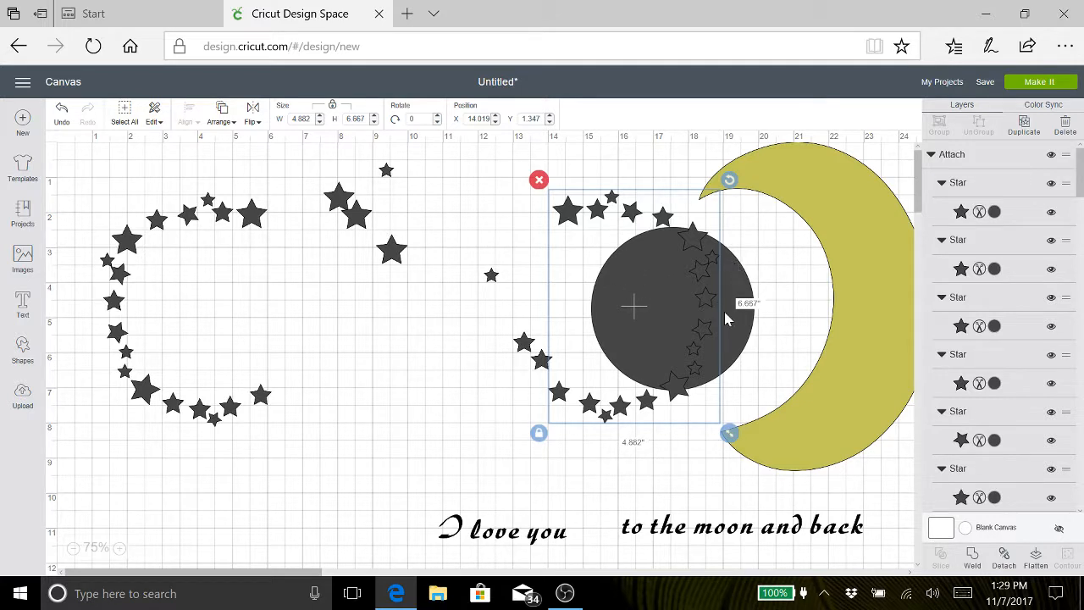
drag(722, 246, 769, 245)
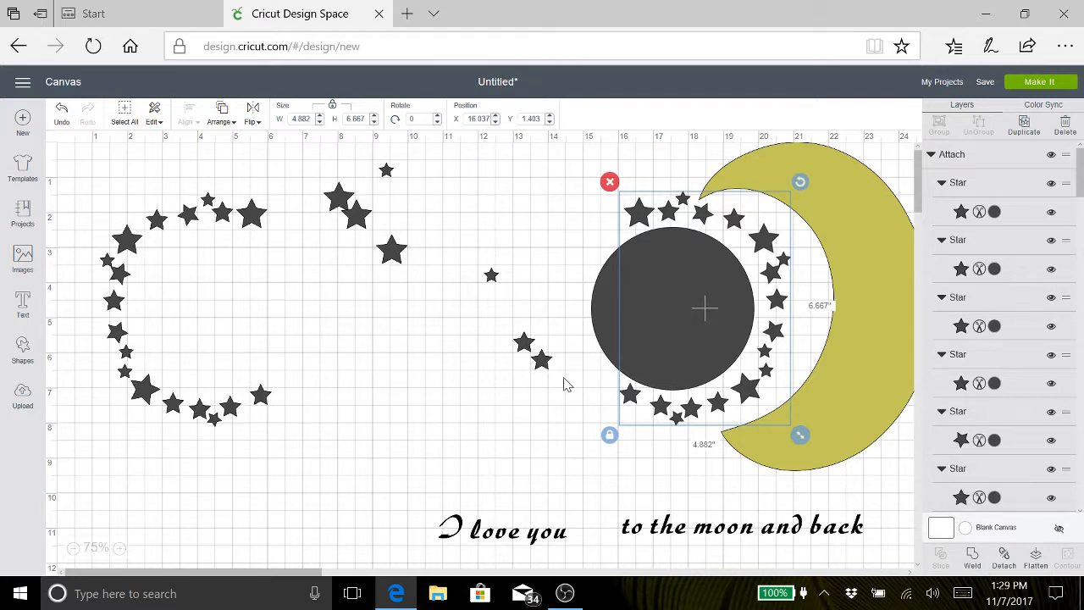
Step: Delete the spare stars left over between the two star arcs
drag(565, 386, 315, 155)
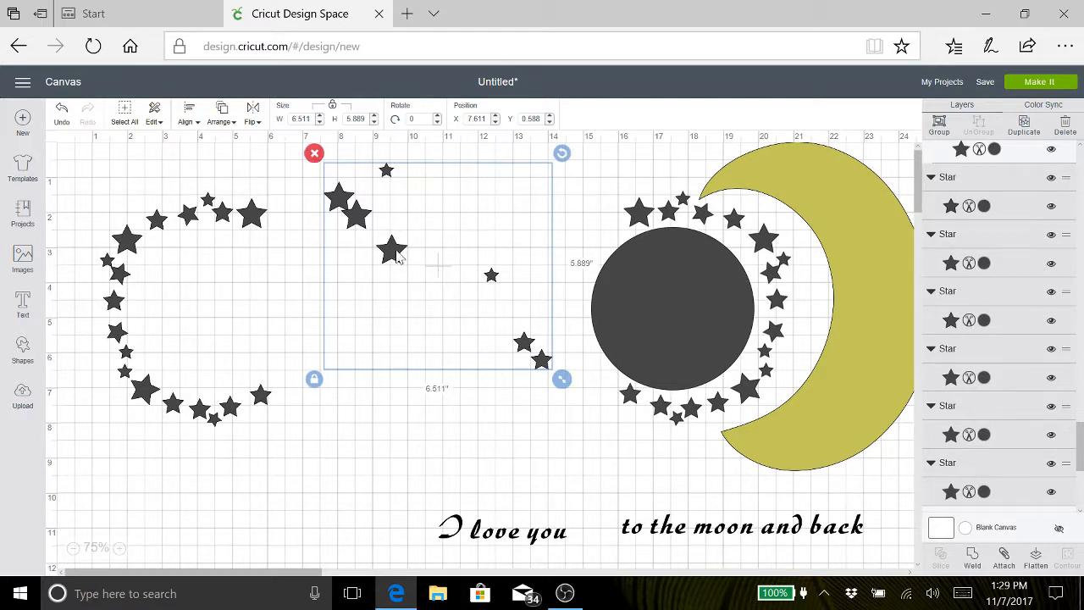
click(314, 155)
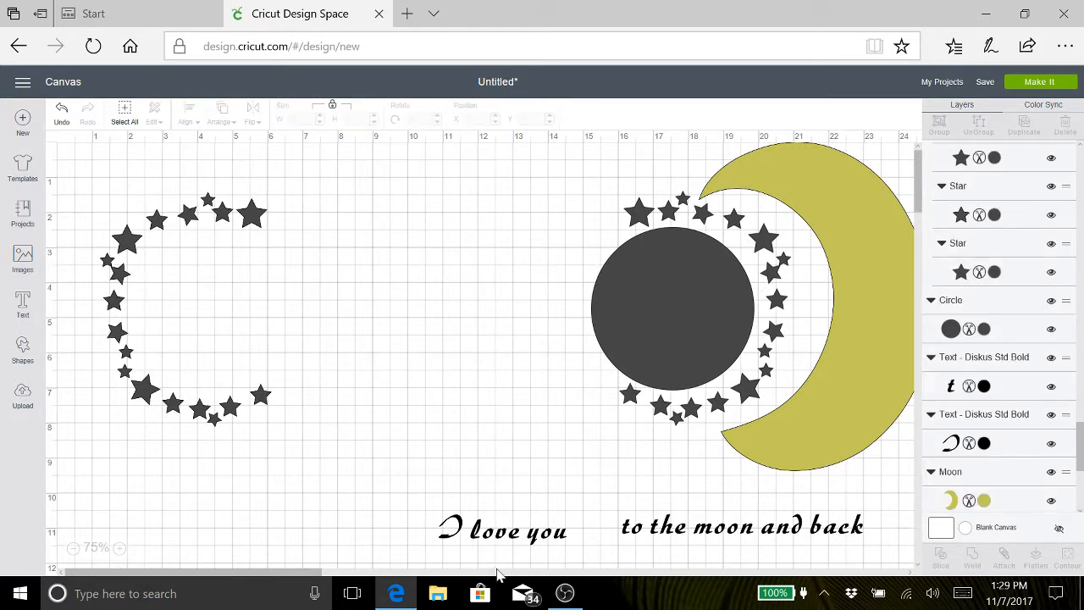
Step: Place the "I love you" text between the star arcs at about X 5.85, Y 1.95, enlarged to about font size 133 and rotated about 24.5°
click(502, 540)
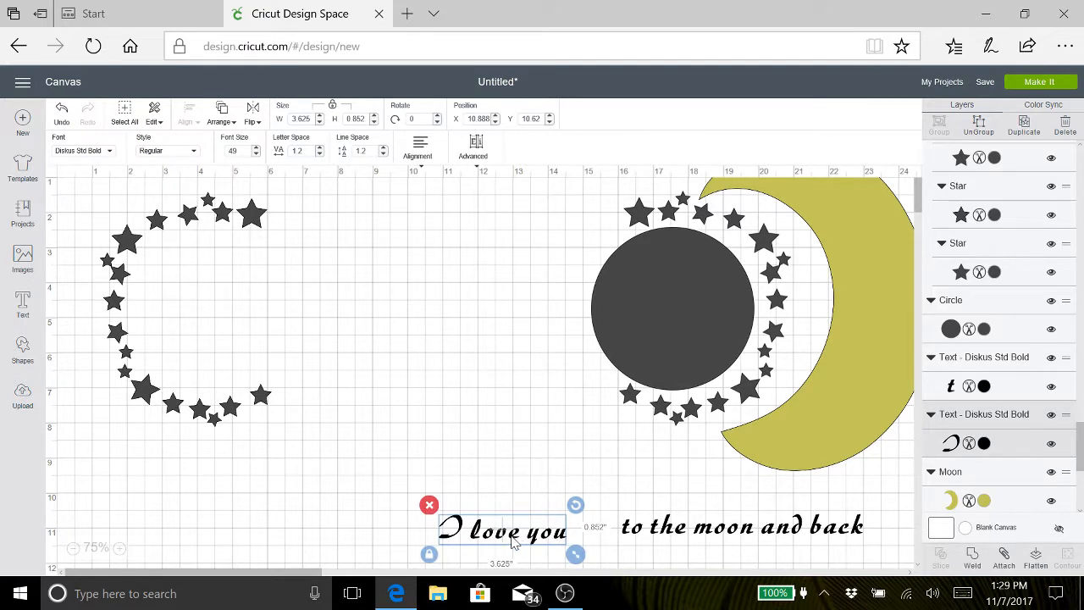
drag(512, 535, 352, 243)
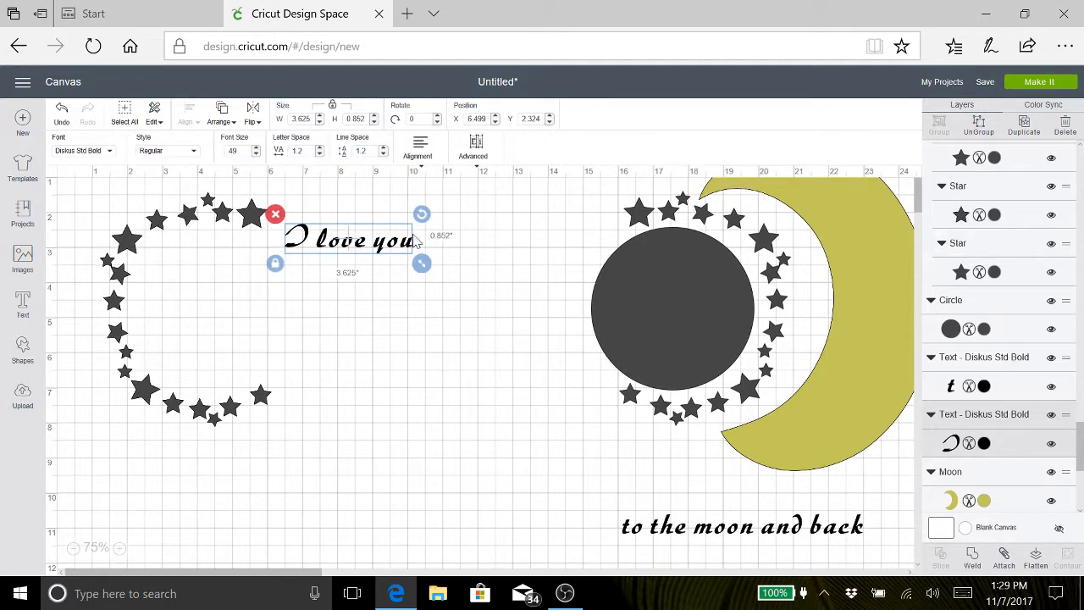
drag(423, 217, 436, 268)
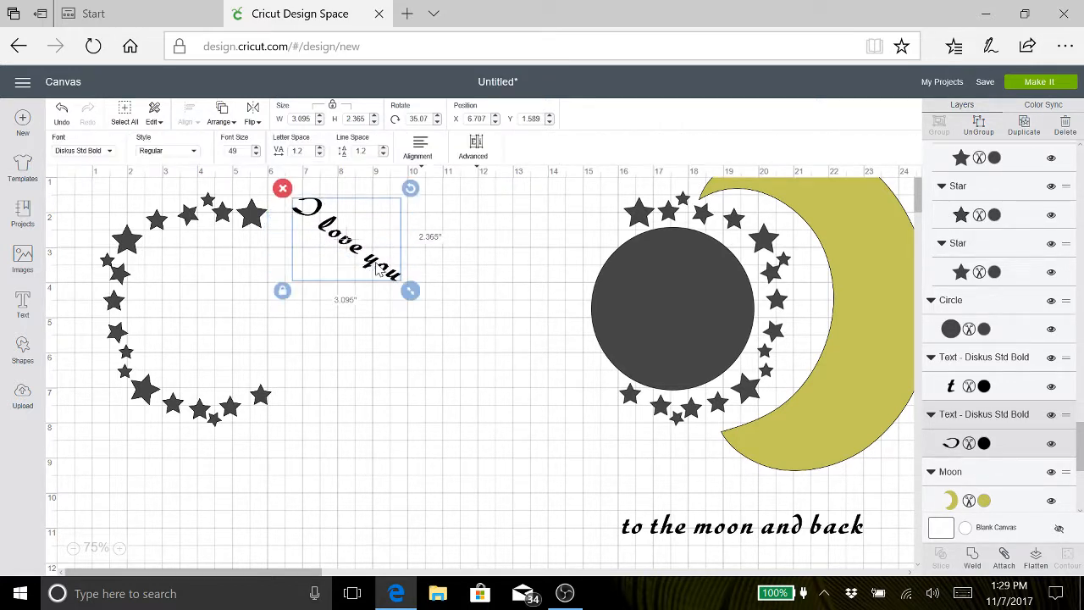
drag(355, 259, 343, 289)
drag(392, 318, 575, 354)
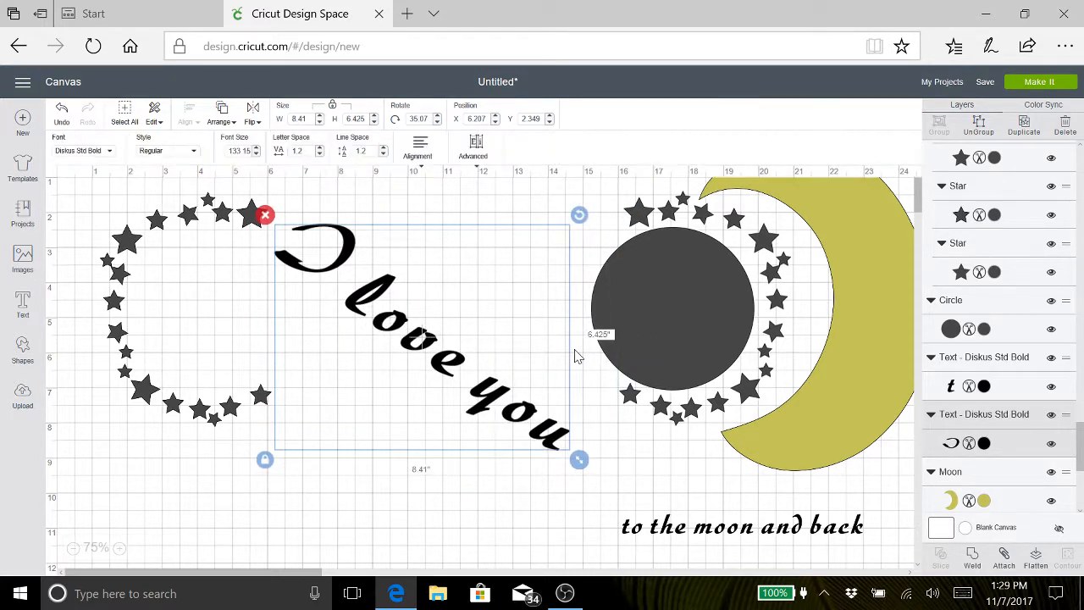
drag(581, 214, 556, 187)
click(450, 335)
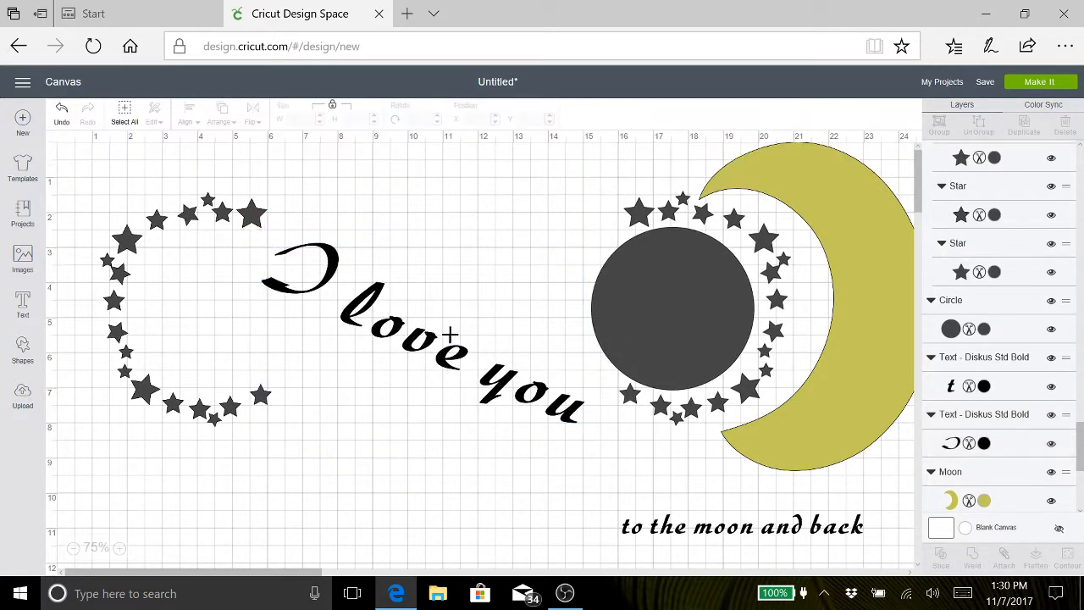
drag(419, 329, 419, 291)
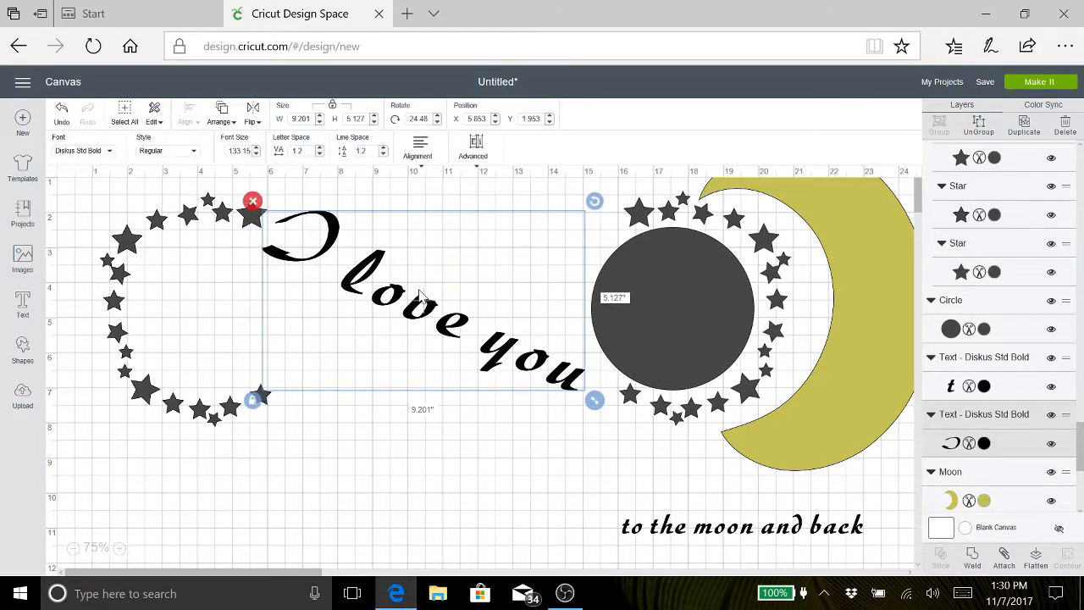
click(454, 491)
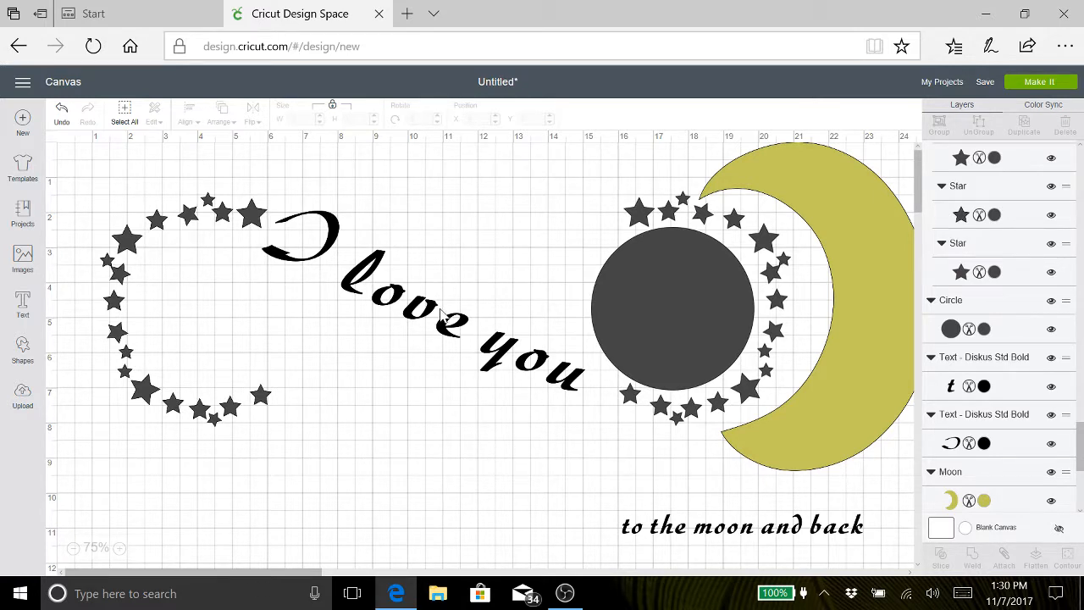
Step: Add extra spaces between "love" and "you" to leave a gap, and scale the text to about 10.18" wide
double_click(415, 320)
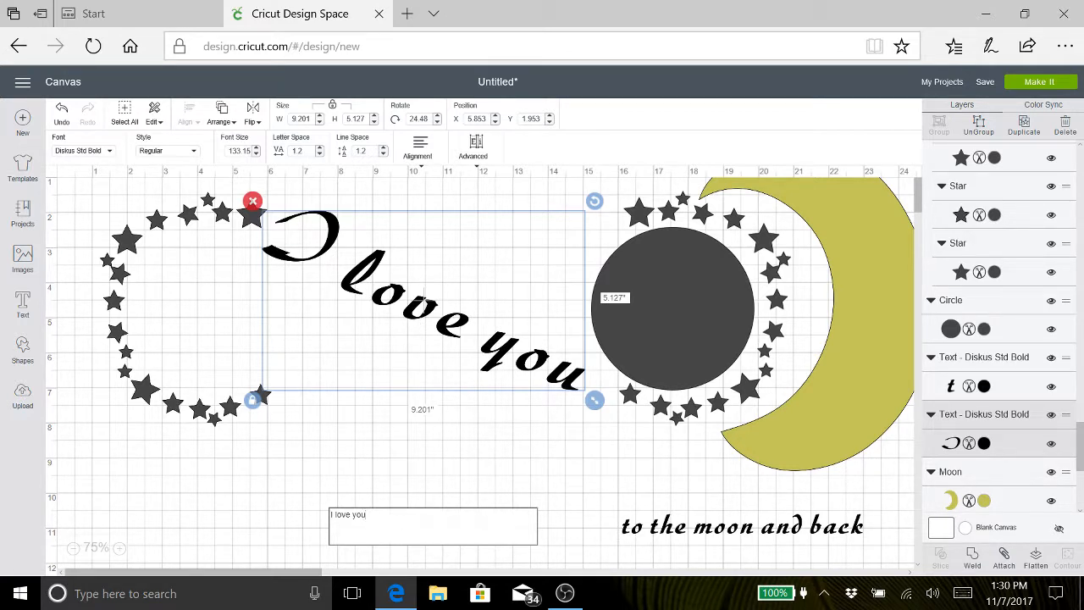
triple_click(348, 517)
click(378, 525)
triple_click(351, 516)
click(383, 525)
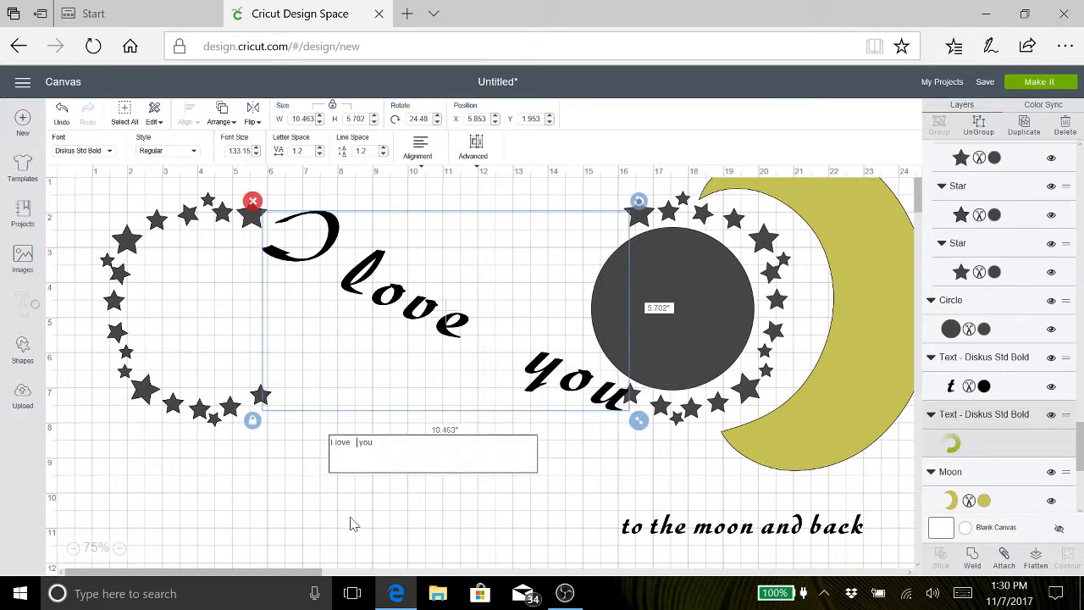
click(586, 483)
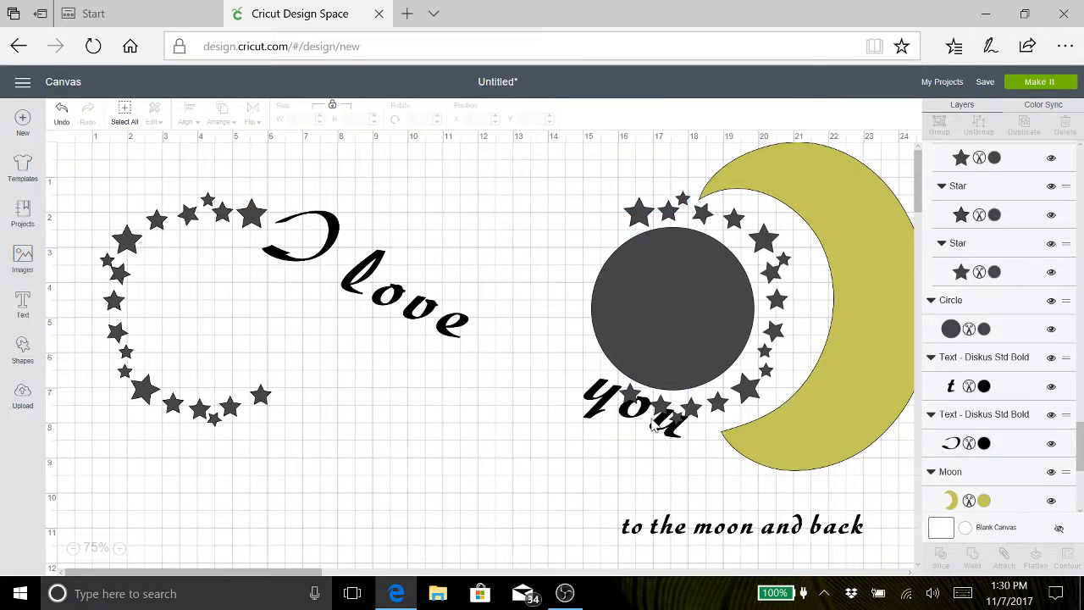
click(599, 405)
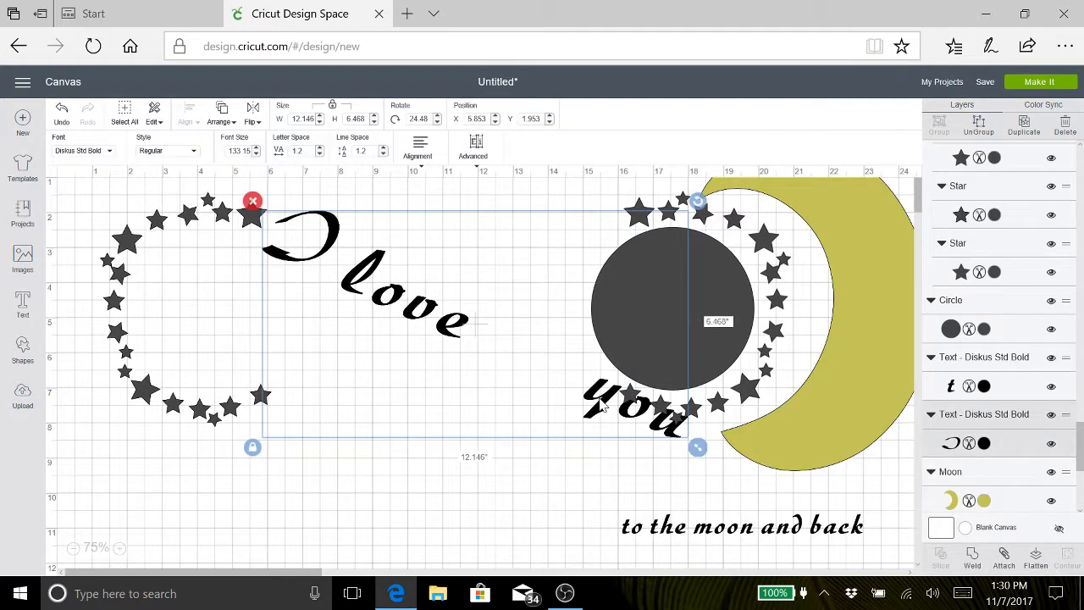
drag(697, 446, 628, 395)
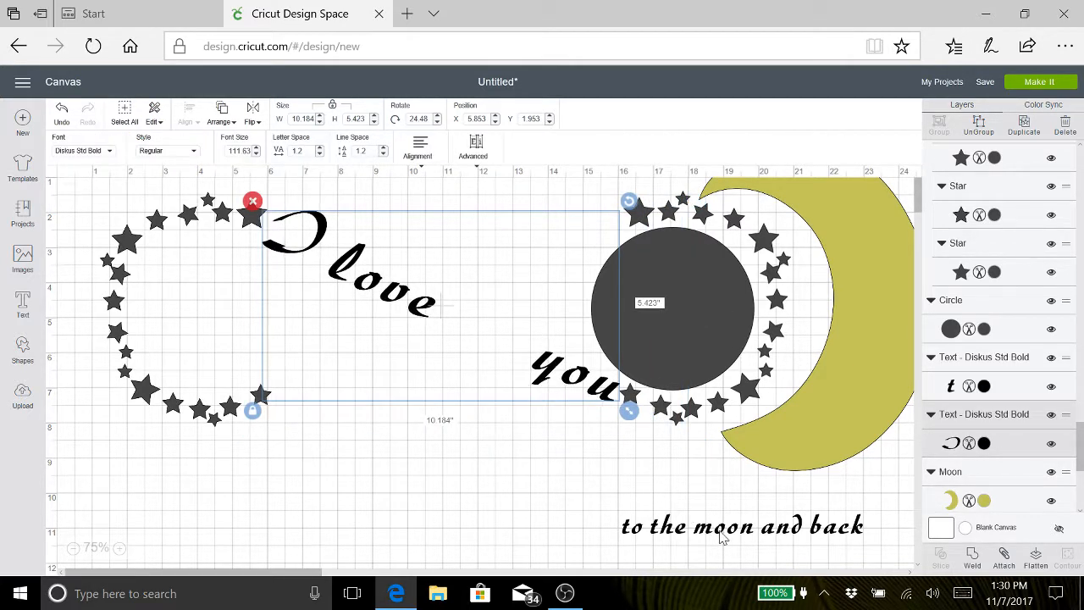
Step: Move "to the moon and back" next to the first arc's lower end and rotate it to about 334.5°
drag(722, 536, 380, 400)
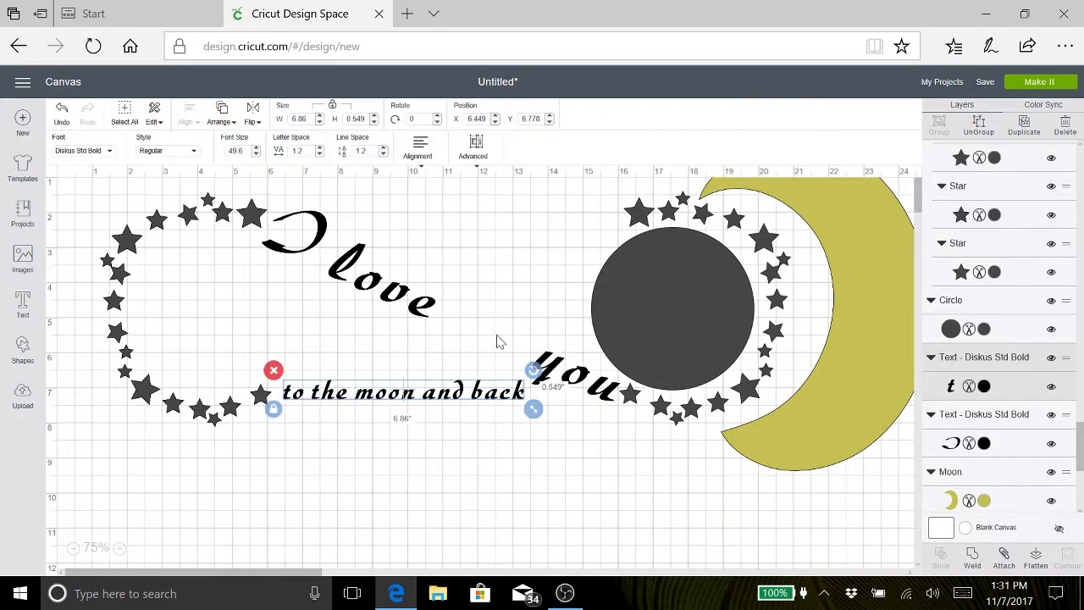
drag(522, 347, 487, 325)
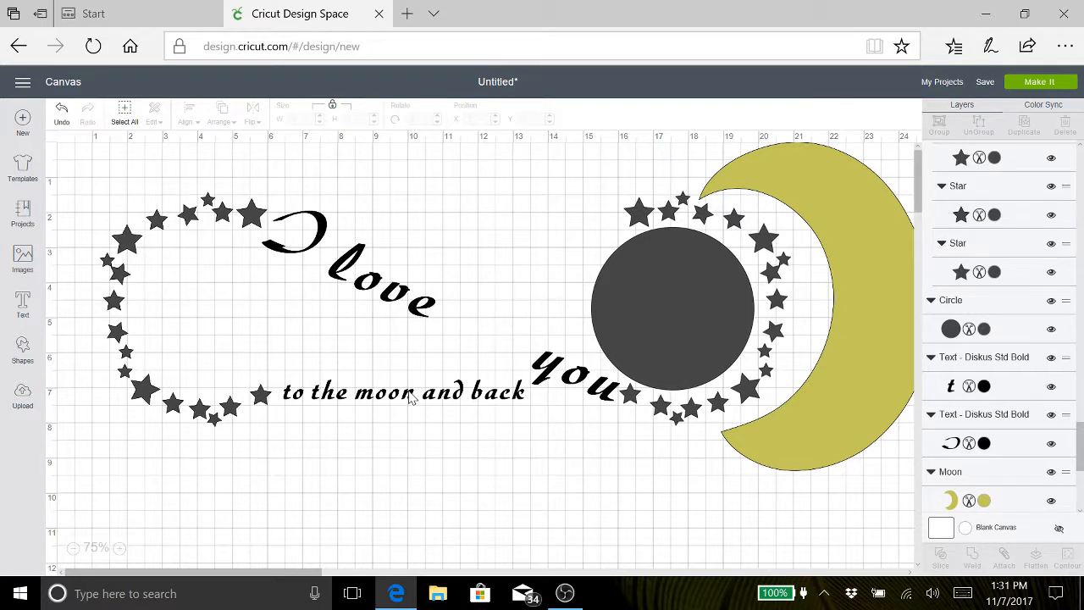
click(410, 398)
drag(534, 368, 485, 334)
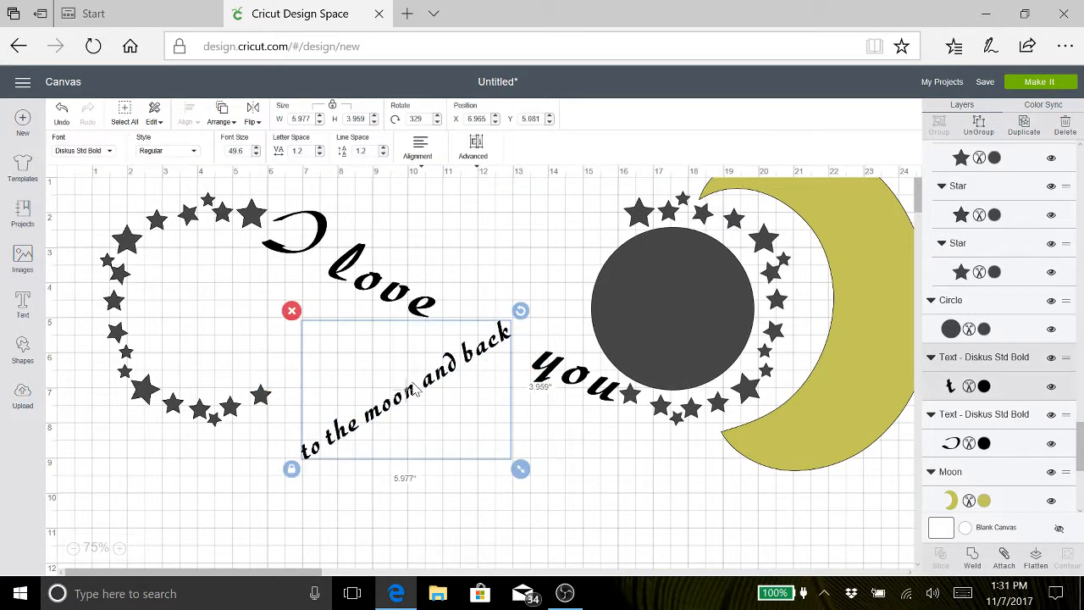
click(425, 366)
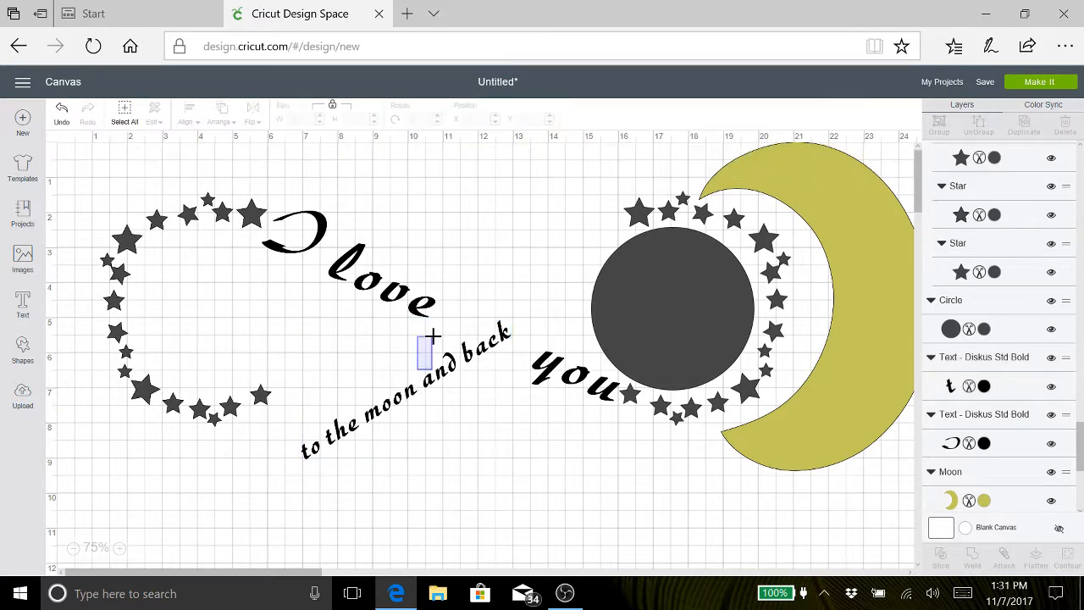
click(406, 399)
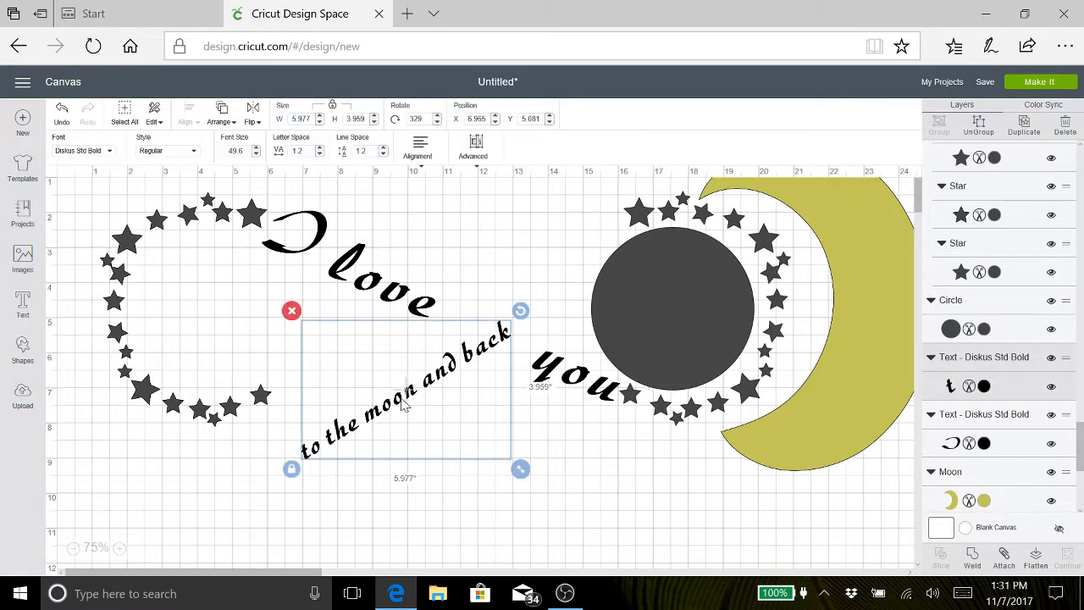
drag(408, 403, 384, 339)
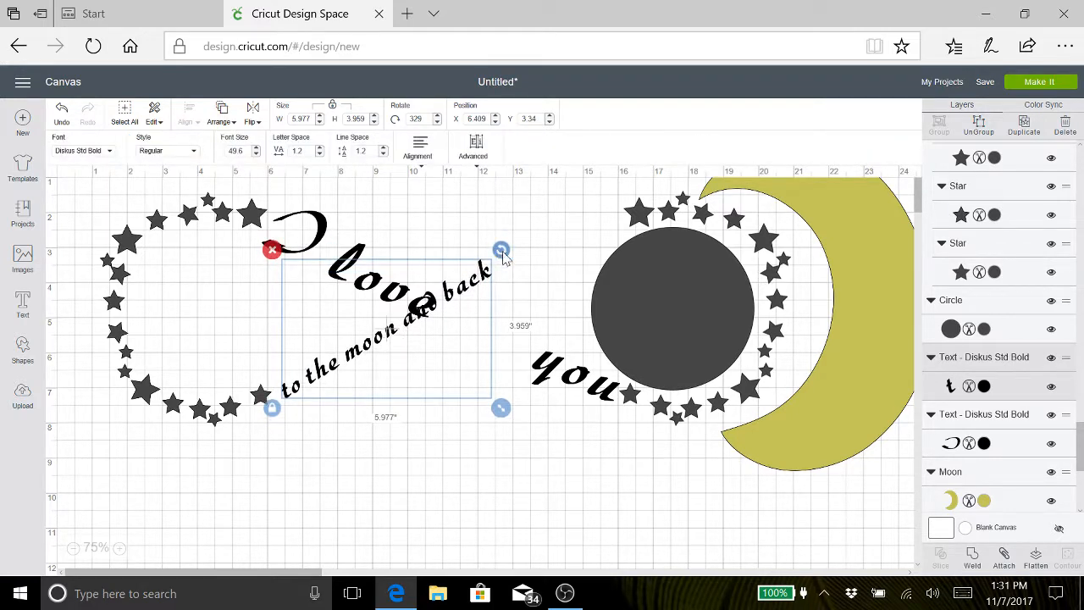
drag(503, 254, 519, 270)
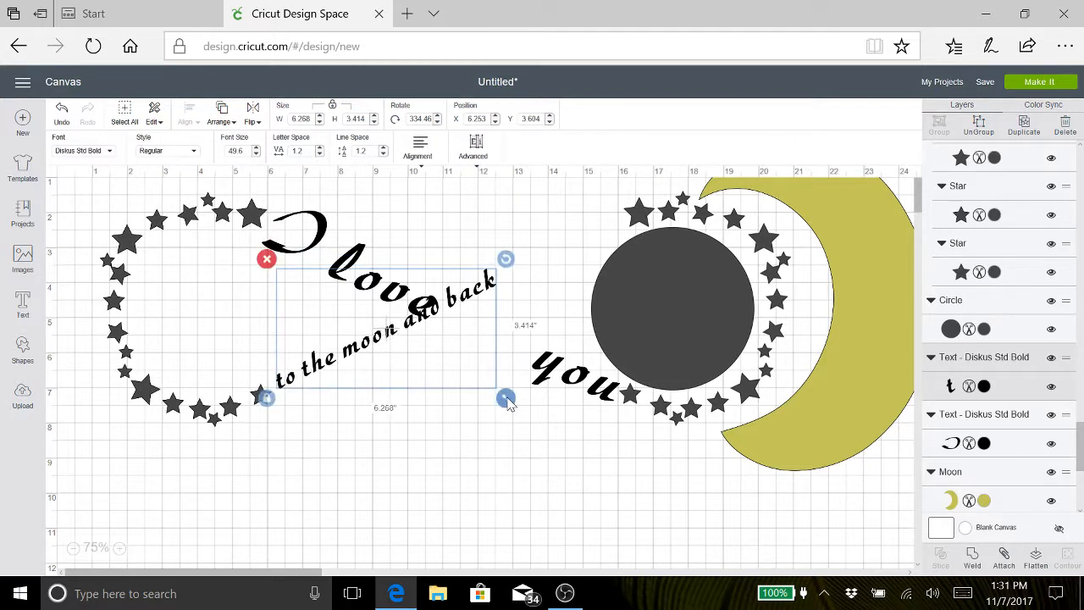
Step: Enlarge "to the moon and back" to about 9.42" wide and shift it to about X 6.25, Y 2.16
drag(506, 401, 619, 423)
double_click(432, 351)
drag(432, 351, 447, 300)
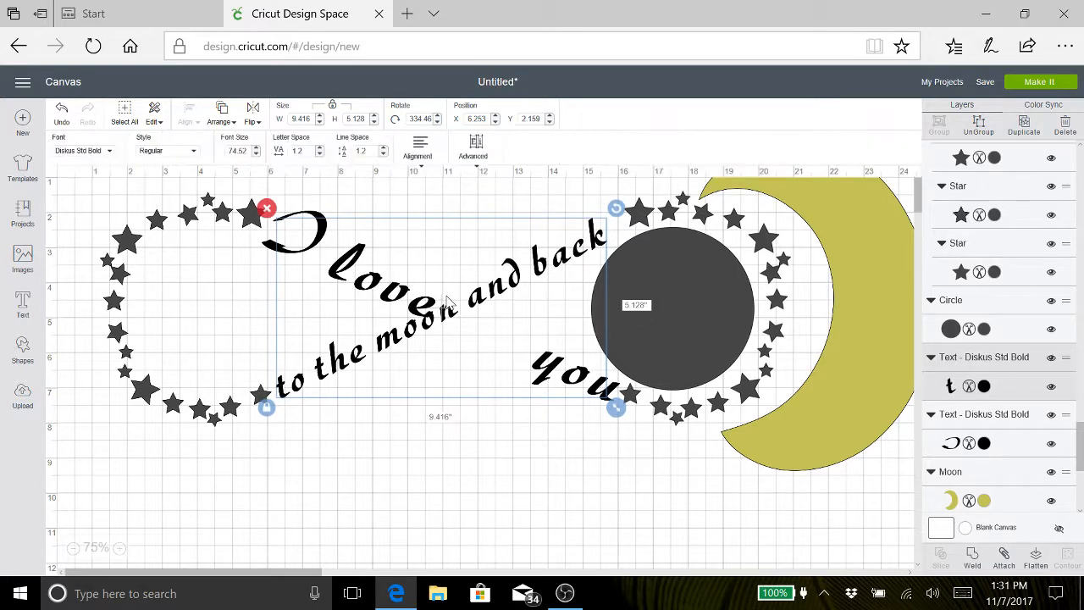
Step: Nudge the "I love you" text up to about X 5.82, Y 1.64
click(360, 294)
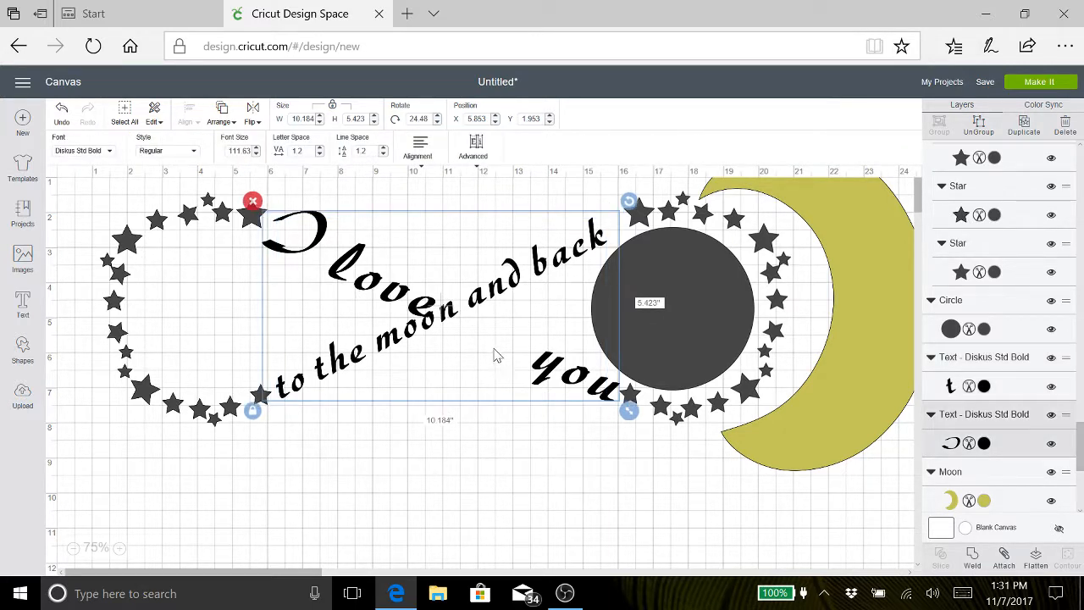
drag(389, 295, 386, 286)
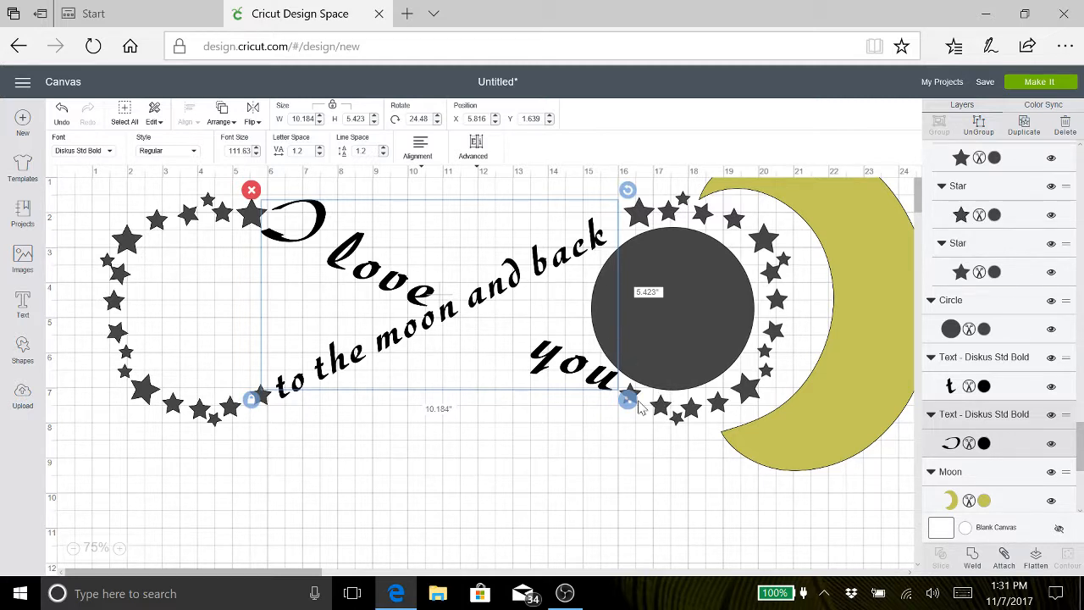
mouse_move(627, 399)
mouse_down()
mouse_move(635, 412)
mouse_move(623, 408)
mouse_up()
Step: Scale "to the moon and back" to about 10.01" wide and position it at about X 6.22, Y 1.88
click(569, 245)
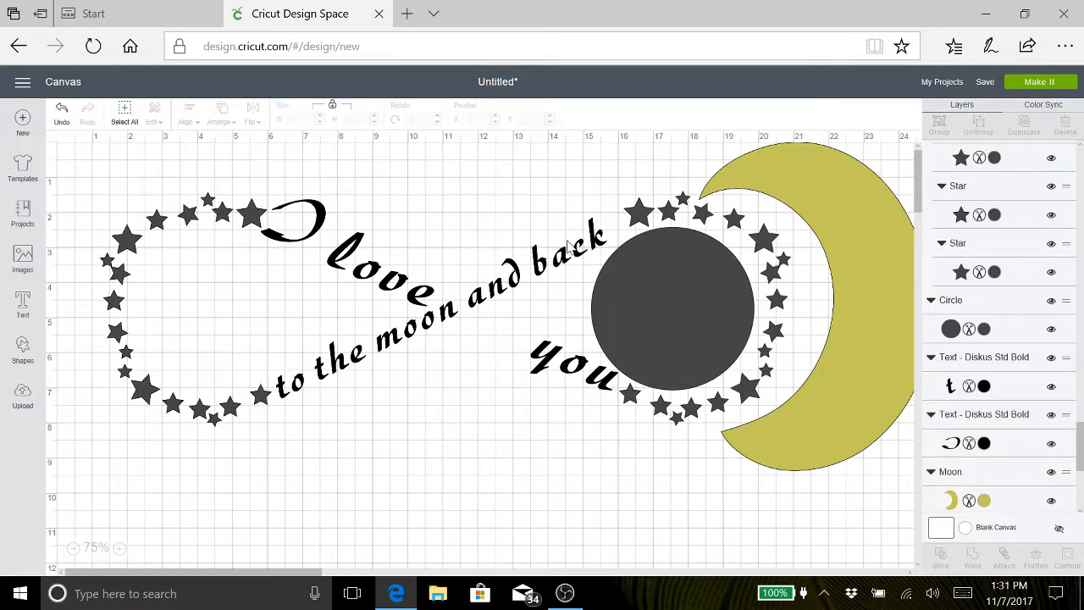
click(521, 271)
click(524, 270)
click(538, 270)
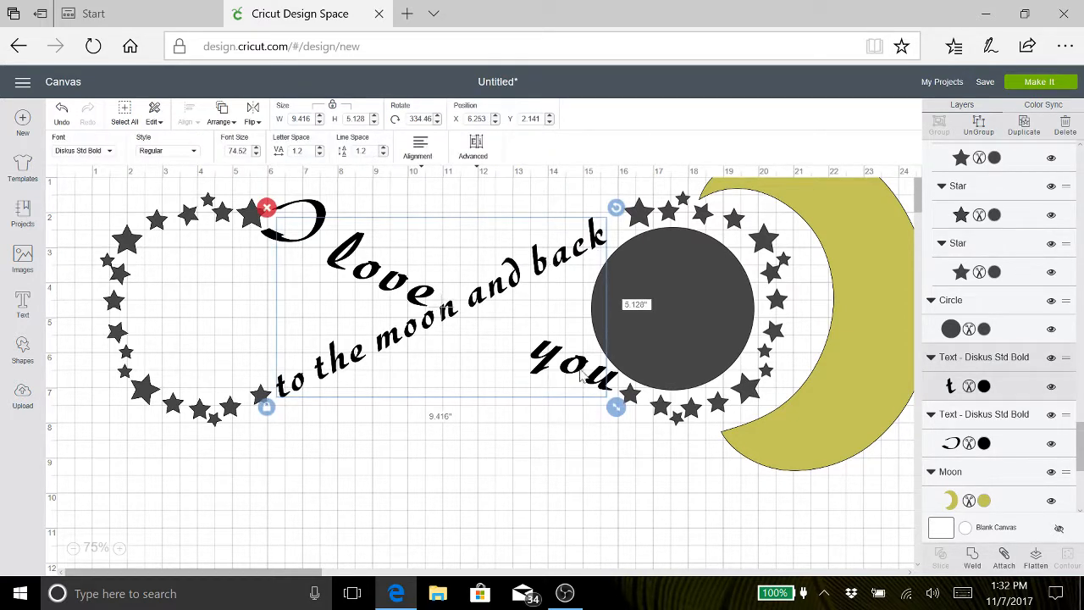
drag(619, 410, 639, 407)
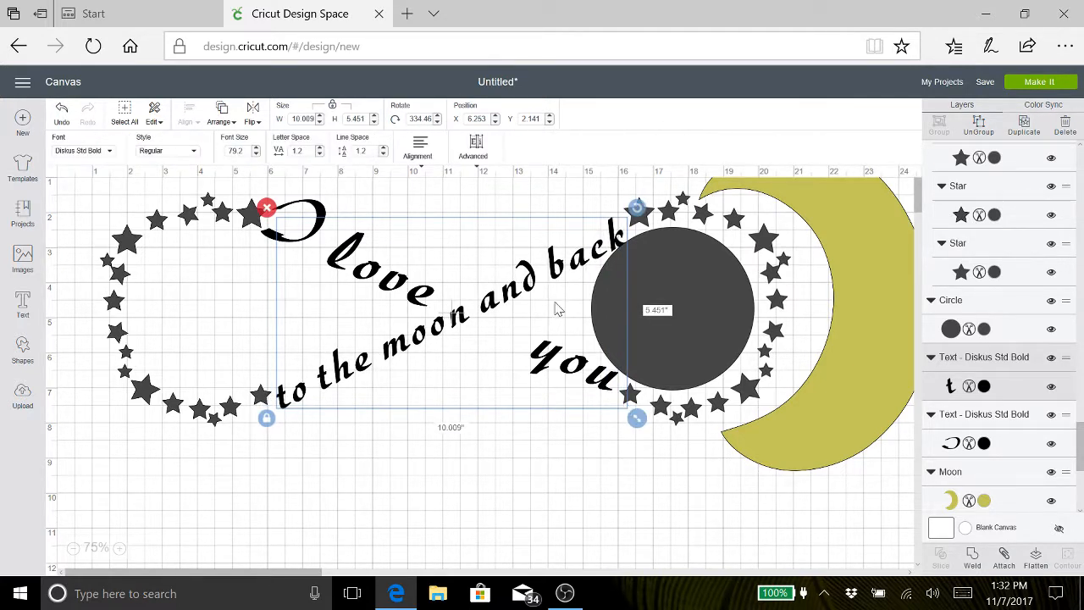
click(534, 275)
drag(532, 276, 534, 267)
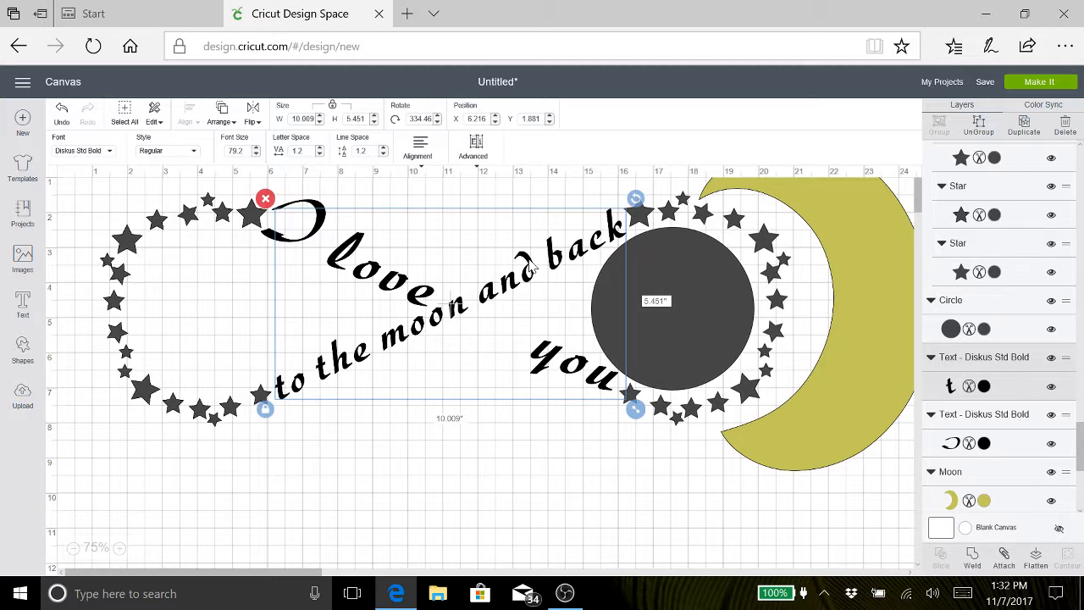
Step: Group the two text phrases and open the color sync overview of the project
shift+click(317, 212)
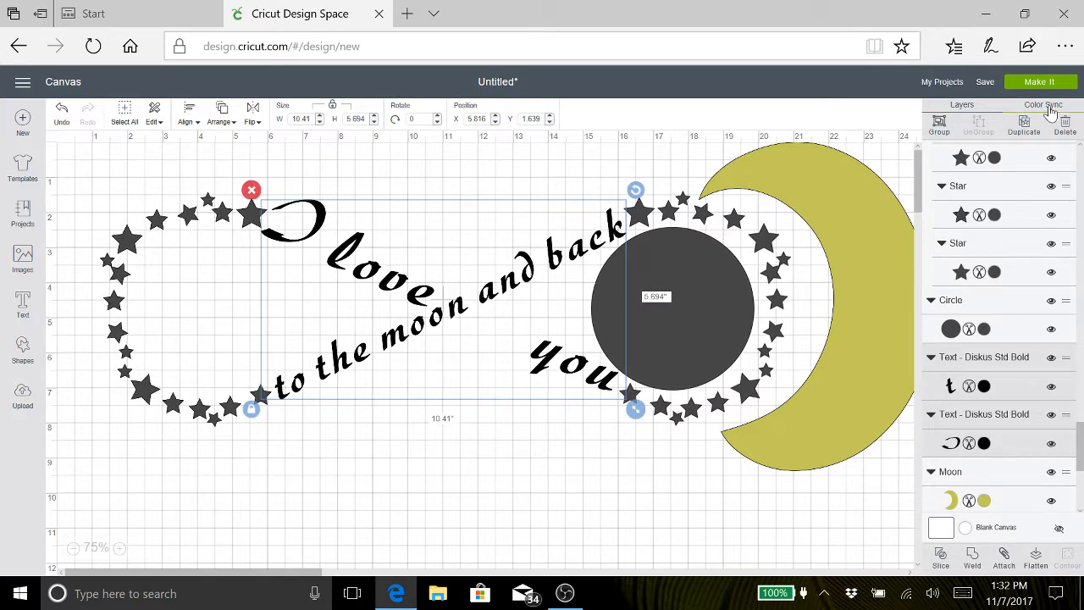
click(940, 126)
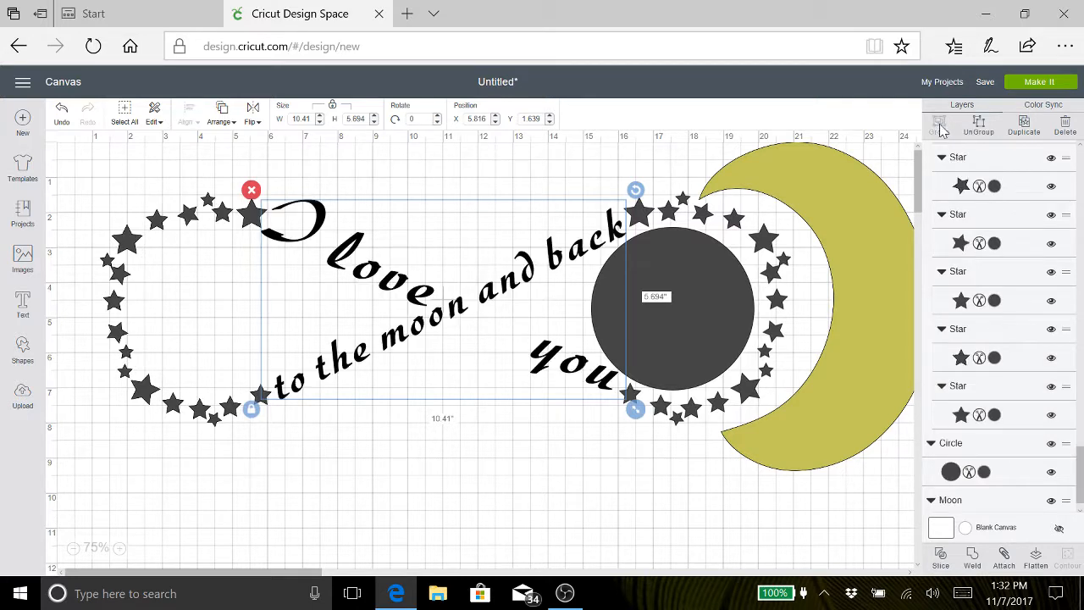
click(1054, 109)
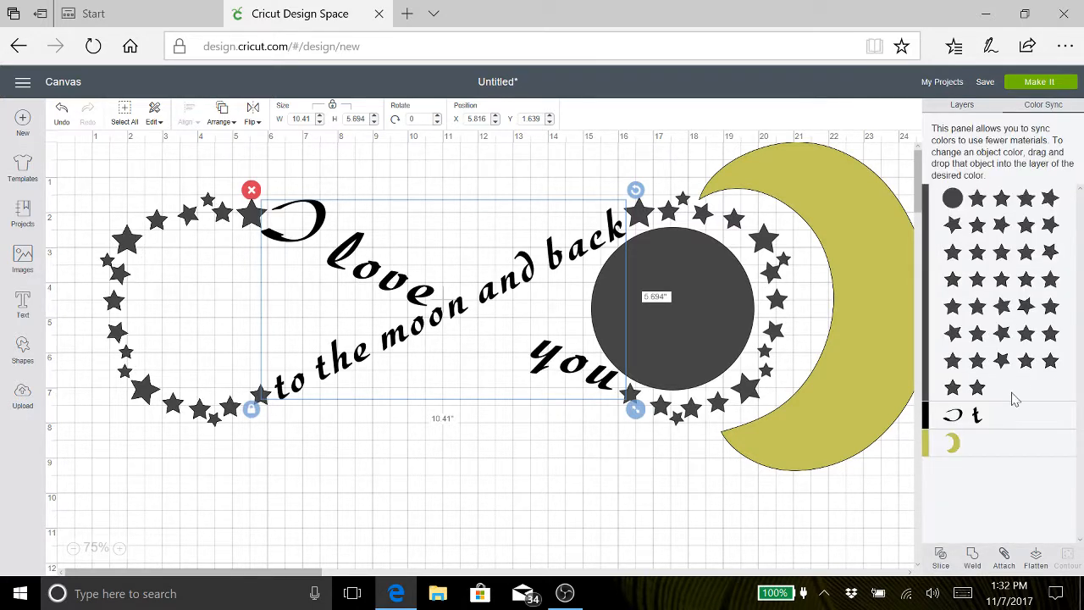
Step: Recolor both text phrases, "to the moon and back" and "I love you", to the basic red Very Berry
click(959, 111)
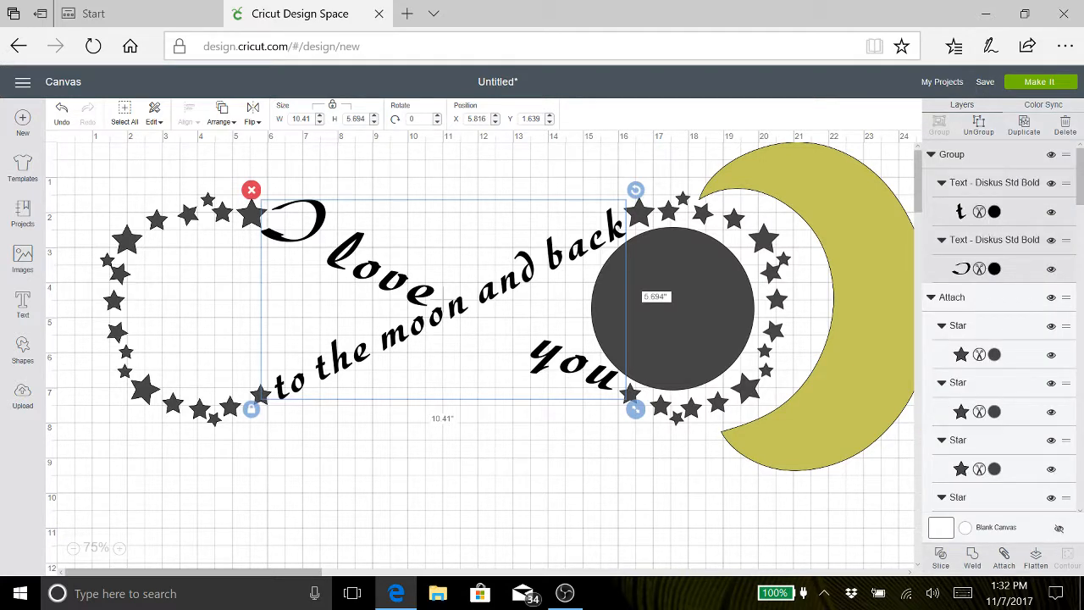
click(994, 211)
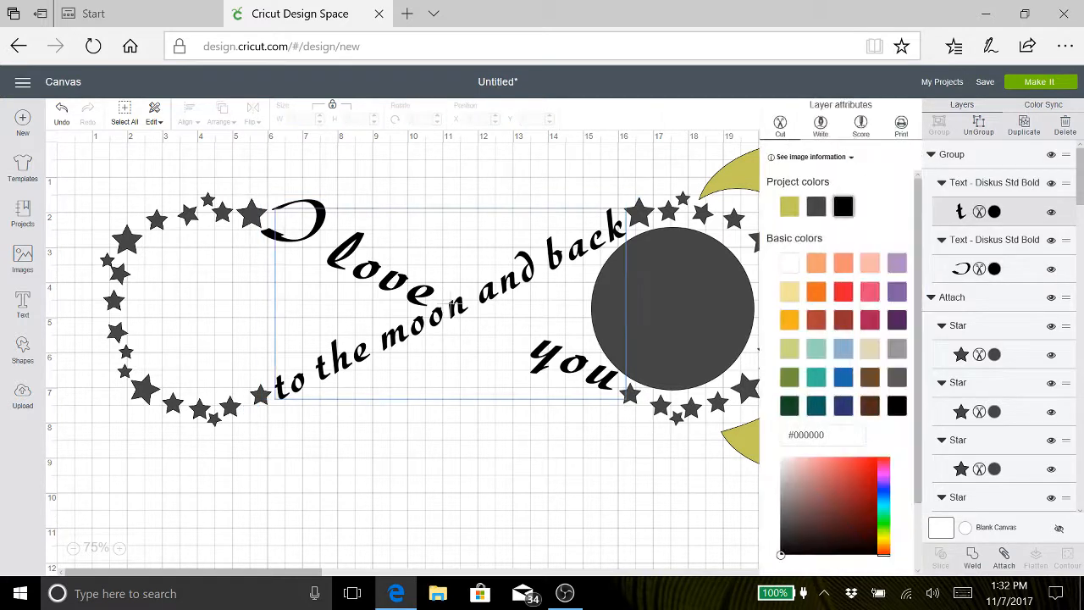
click(843, 292)
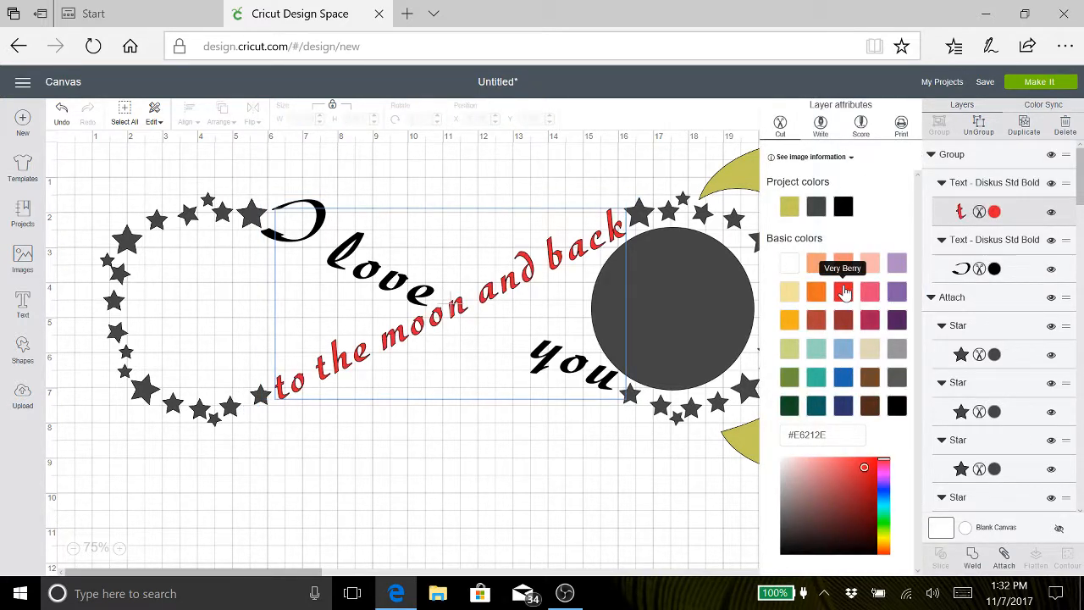
click(569, 373)
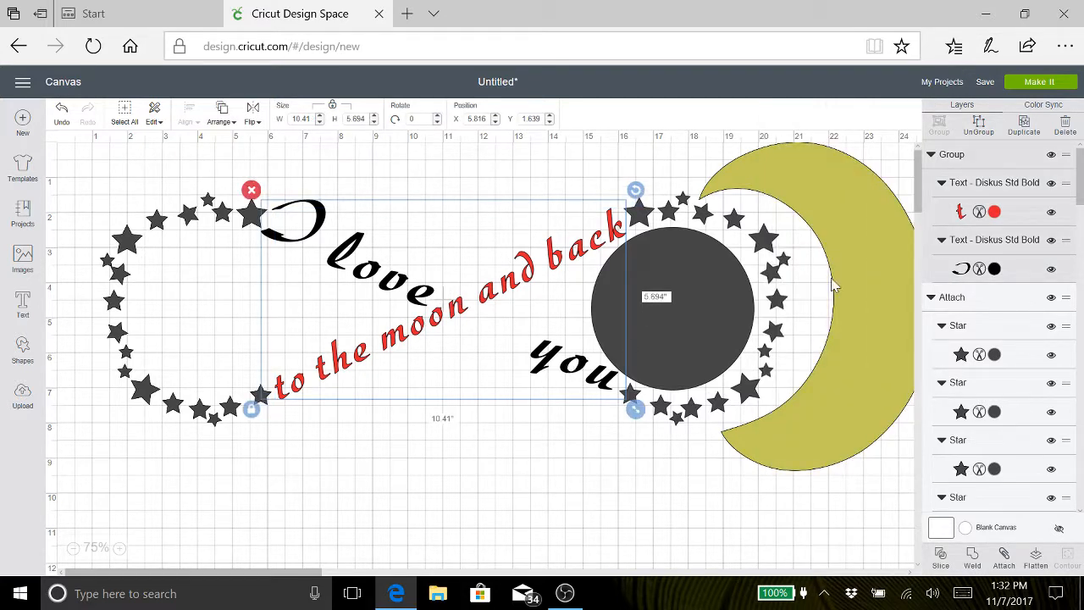
click(993, 269)
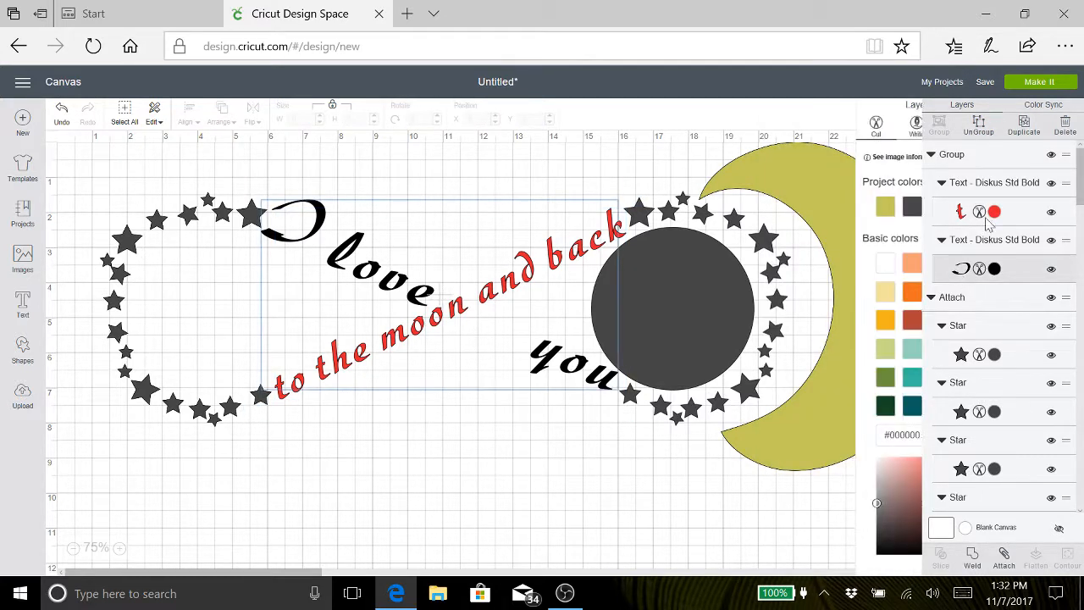
click(845, 302)
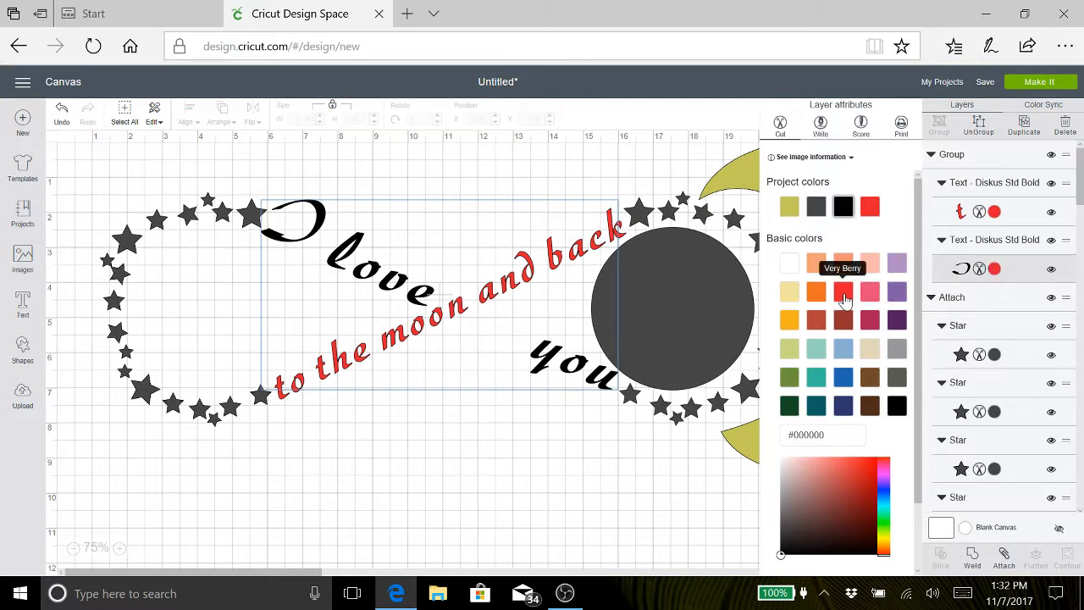
click(570, 441)
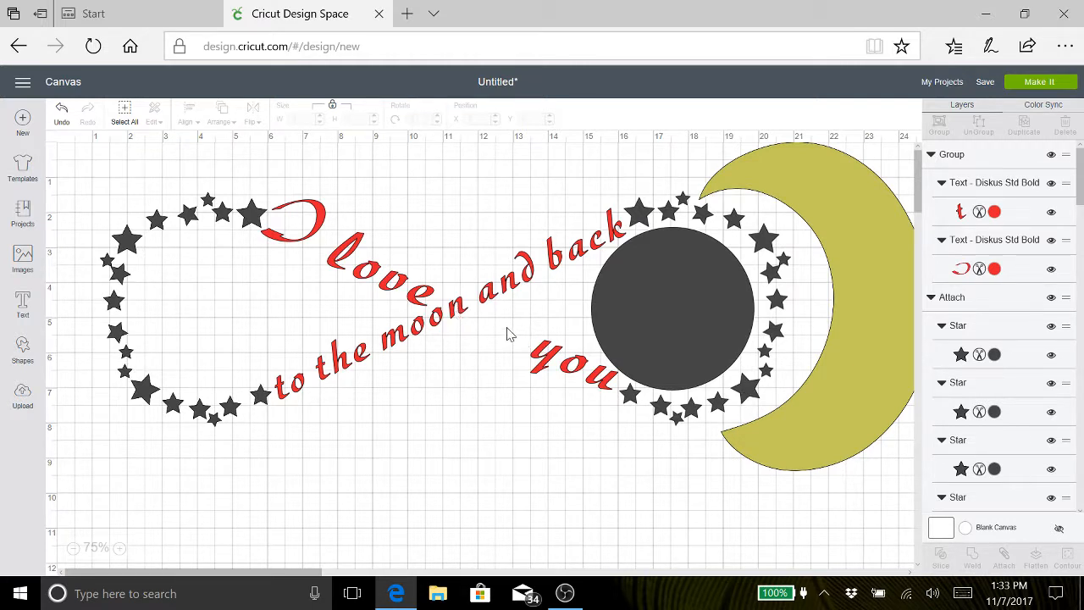
Step: Duplicate the right-hand star arc, move one arc below the text to about X 9.22, Y 5.76, and detach its stars
click(749, 396)
scroll(1041, 225, down, 3)
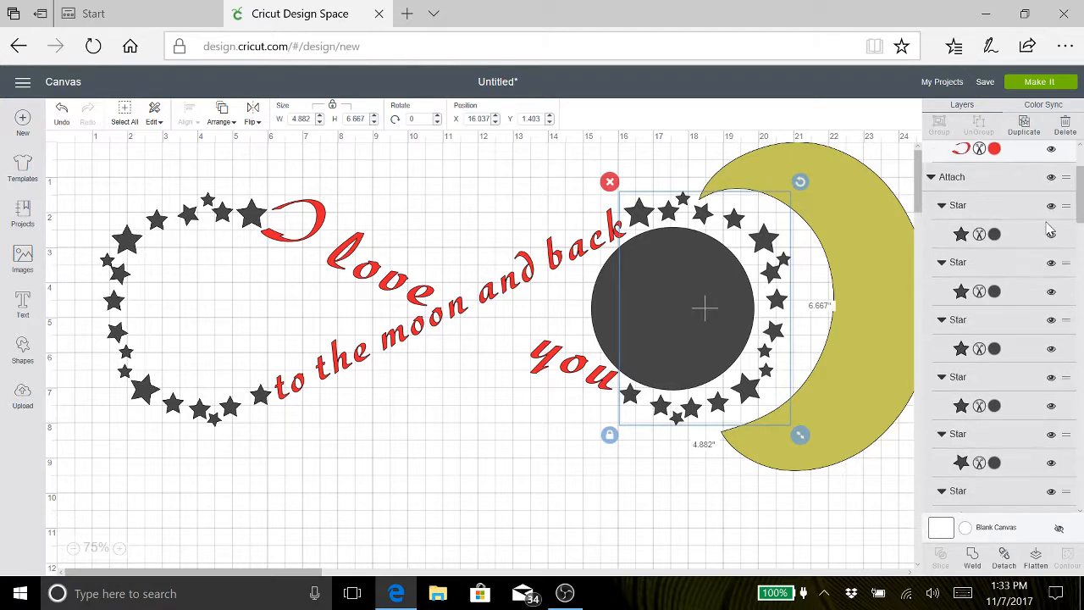
click(1023, 126)
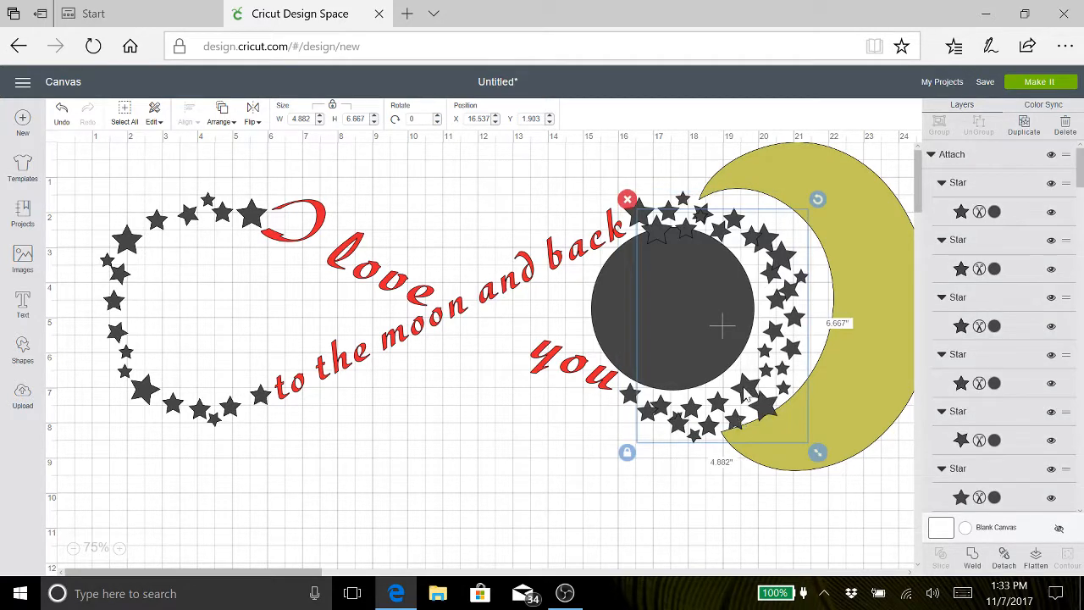
drag(754, 402, 514, 548)
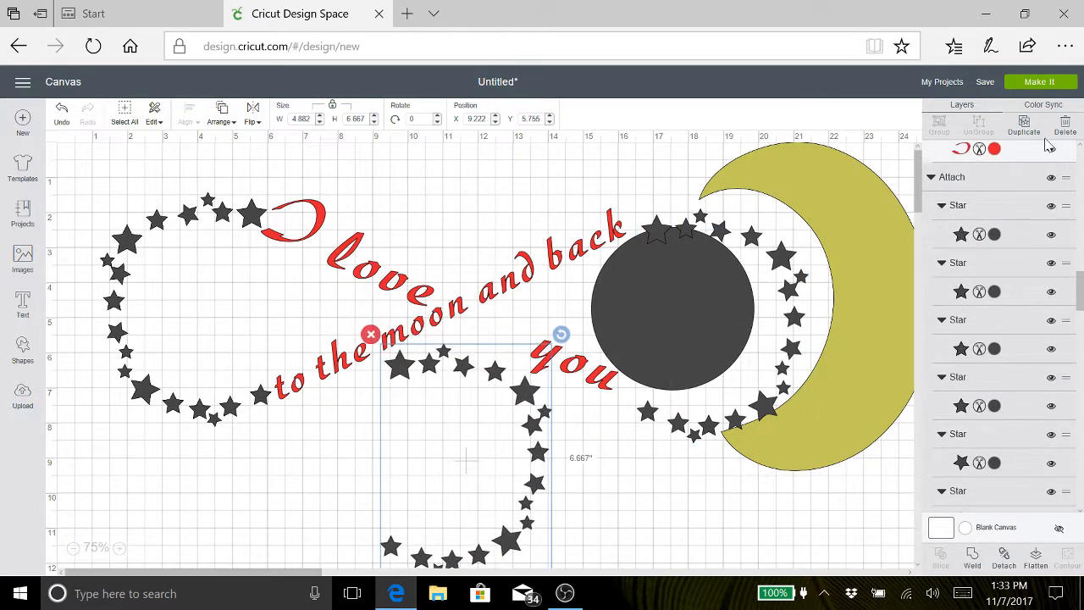
click(1004, 558)
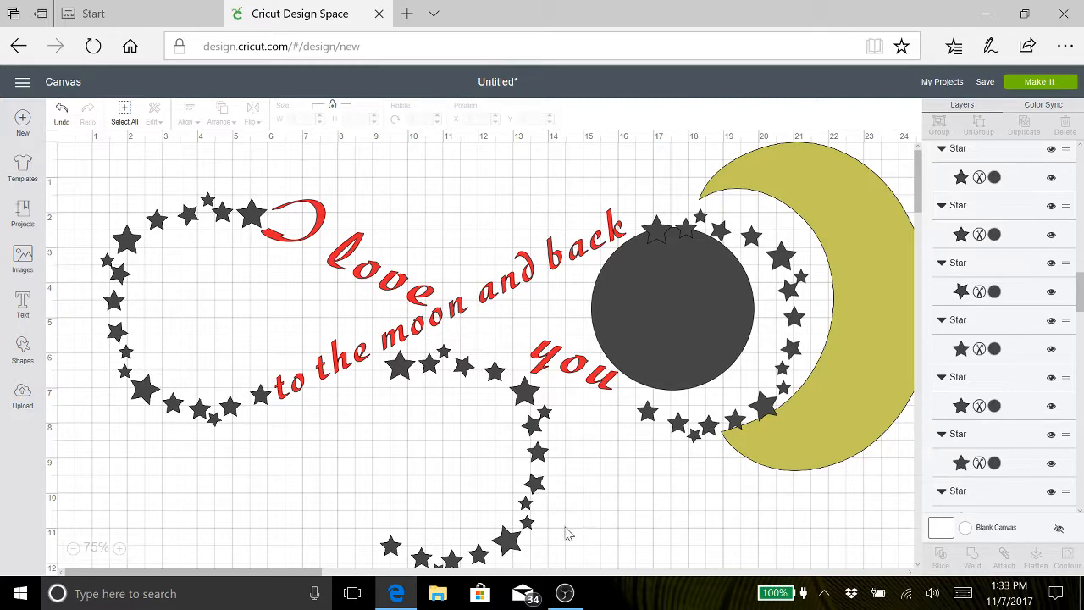
Step: Move three of the detached stars into the gap before "you" and rotate them about 100° to about X 11.85, Y 5.01
drag(514, 471, 348, 453)
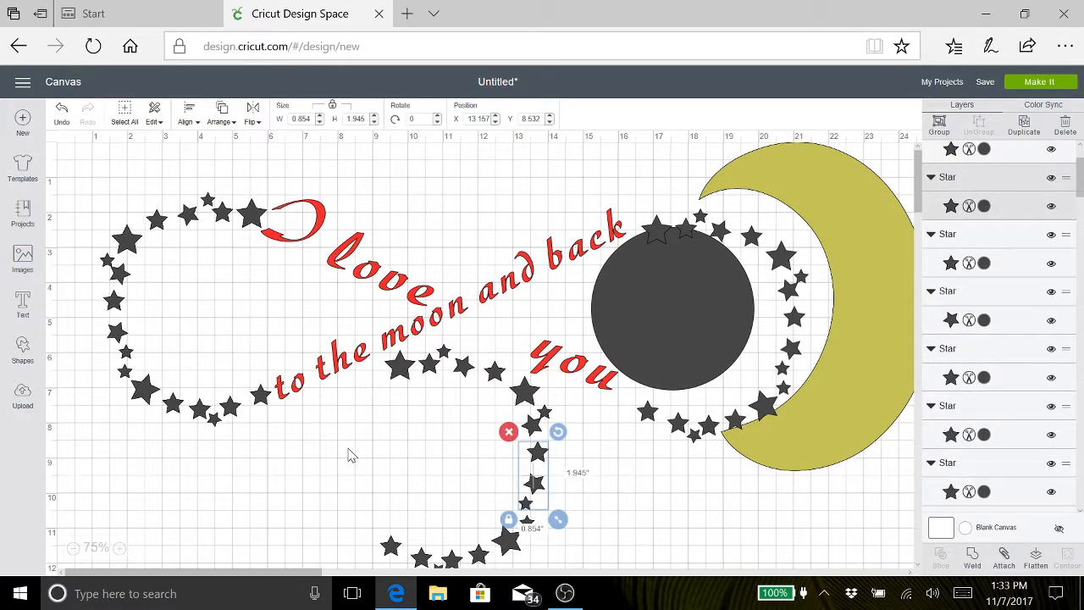
drag(530, 442, 509, 338)
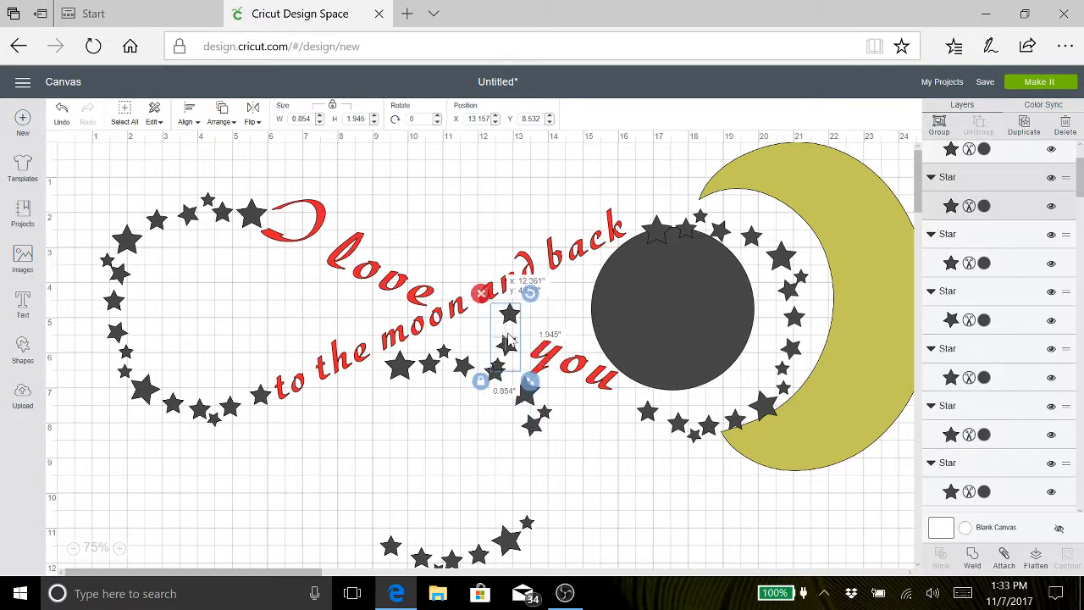
drag(530, 293, 520, 355)
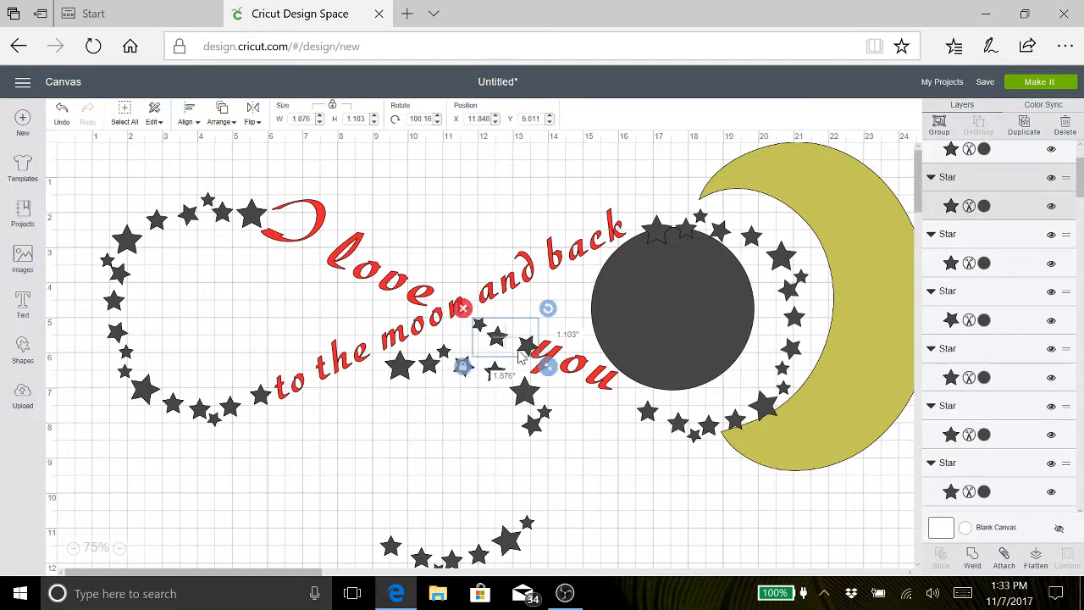
click(509, 342)
click(499, 335)
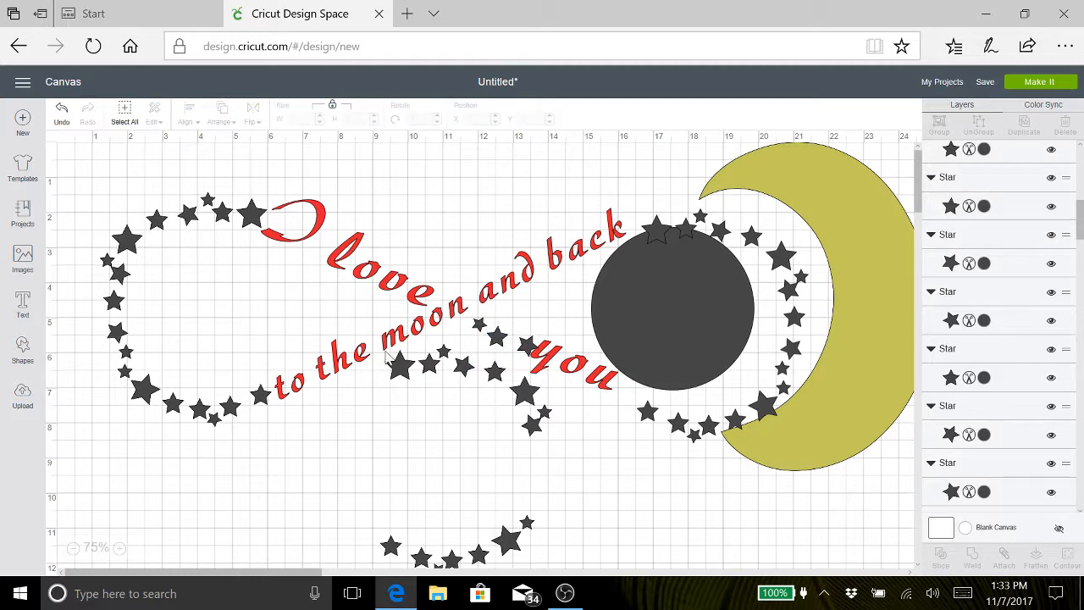
Step: Move the large spare star clear of the text and delete the leftover lower row of detached stars
drag(390, 357, 494, 449)
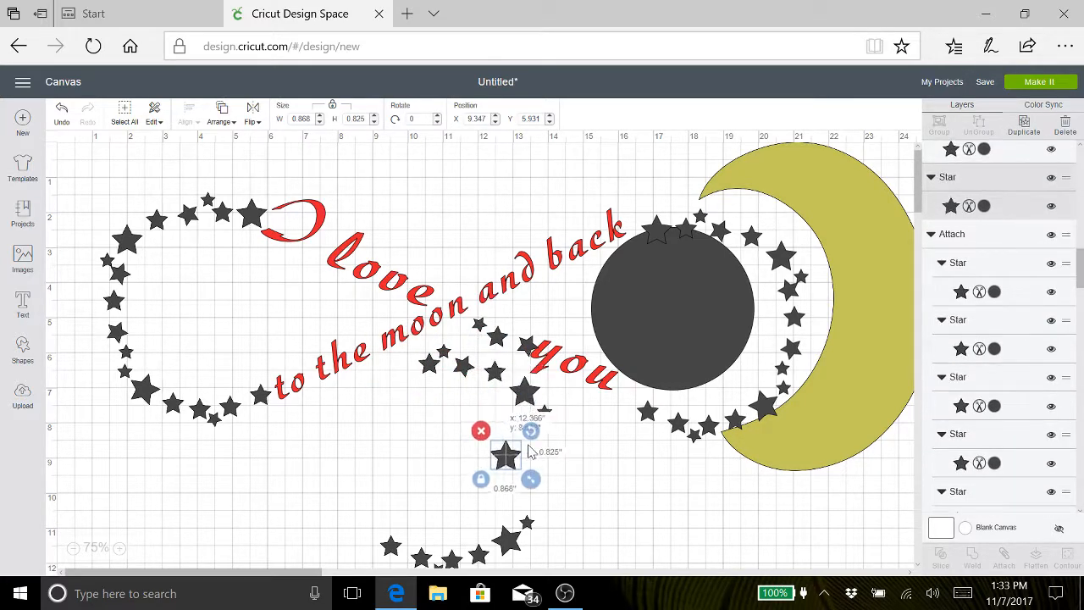
drag(459, 345, 554, 579)
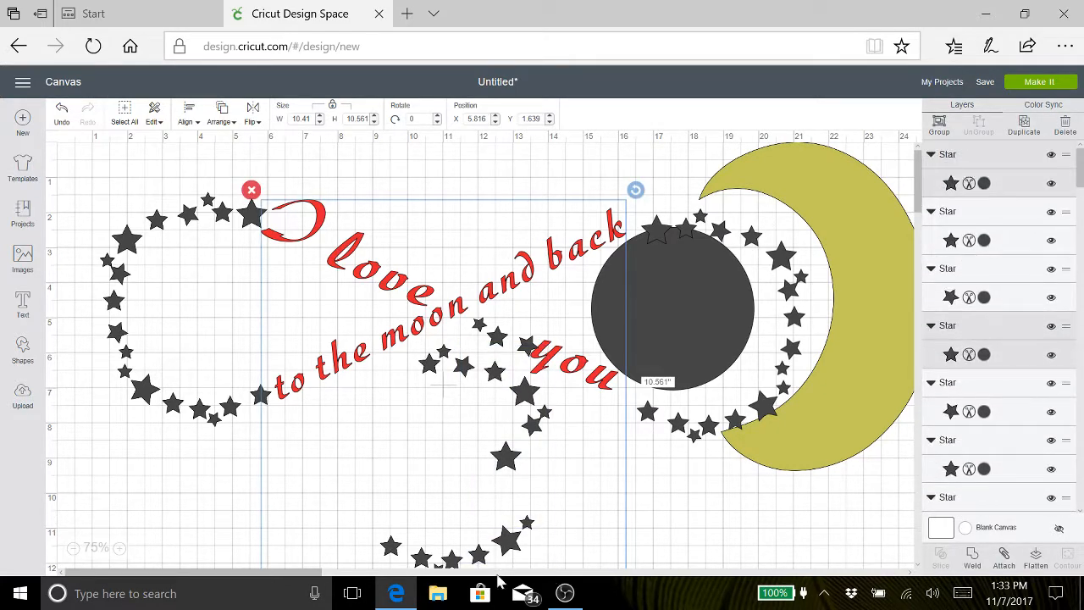
click(700, 530)
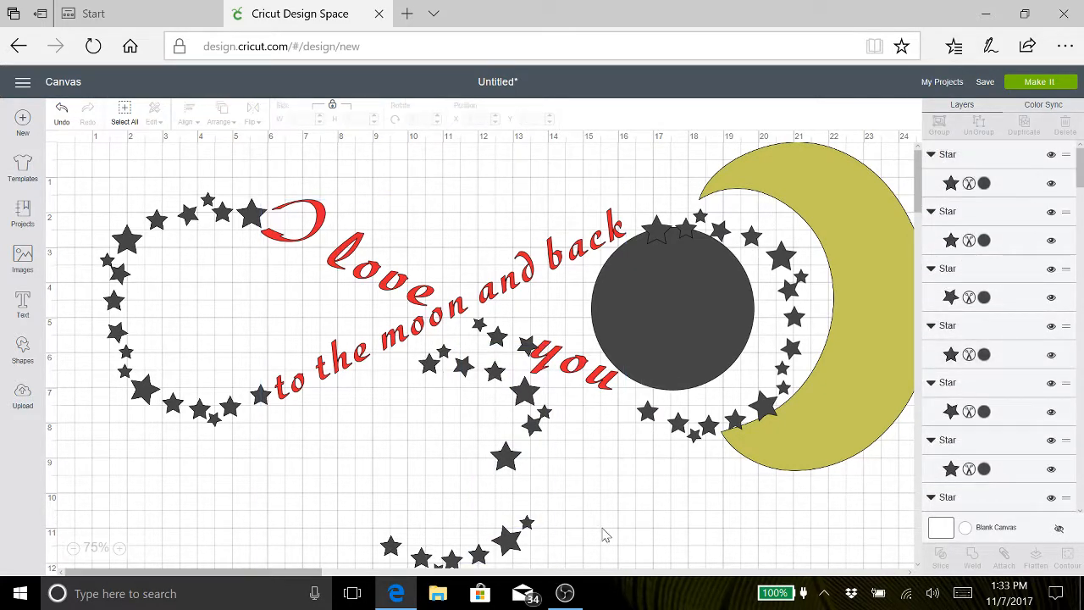
drag(571, 557, 332, 525)
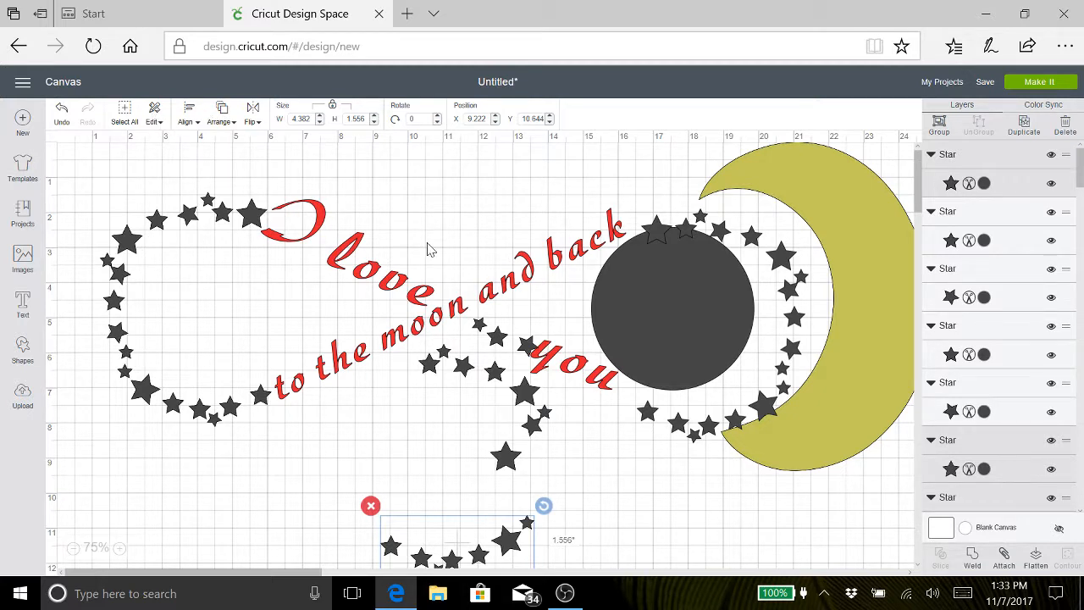
right_click(415, 538)
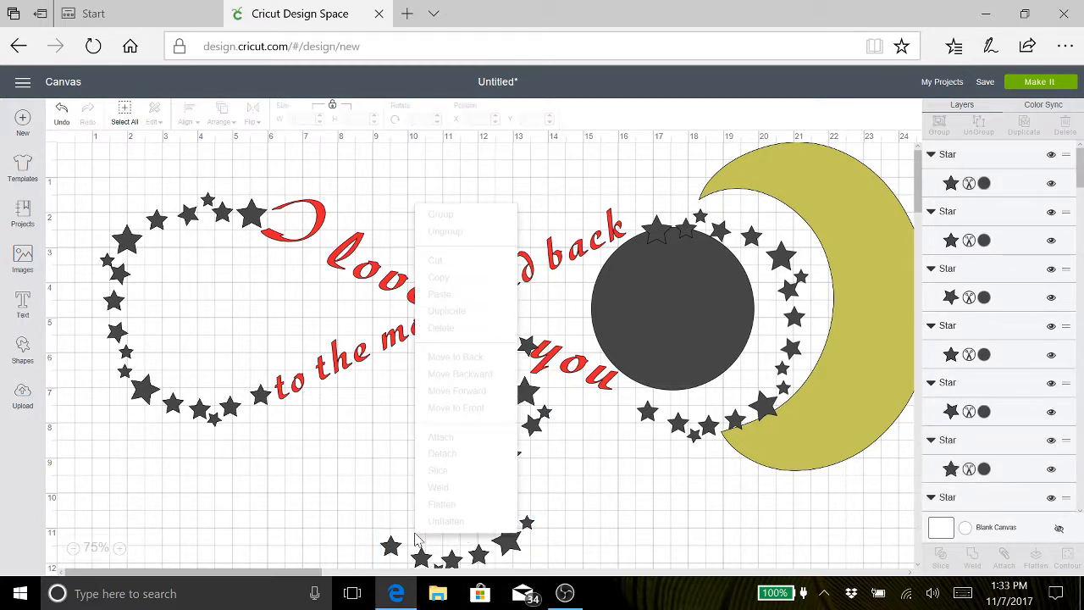
click(389, 521)
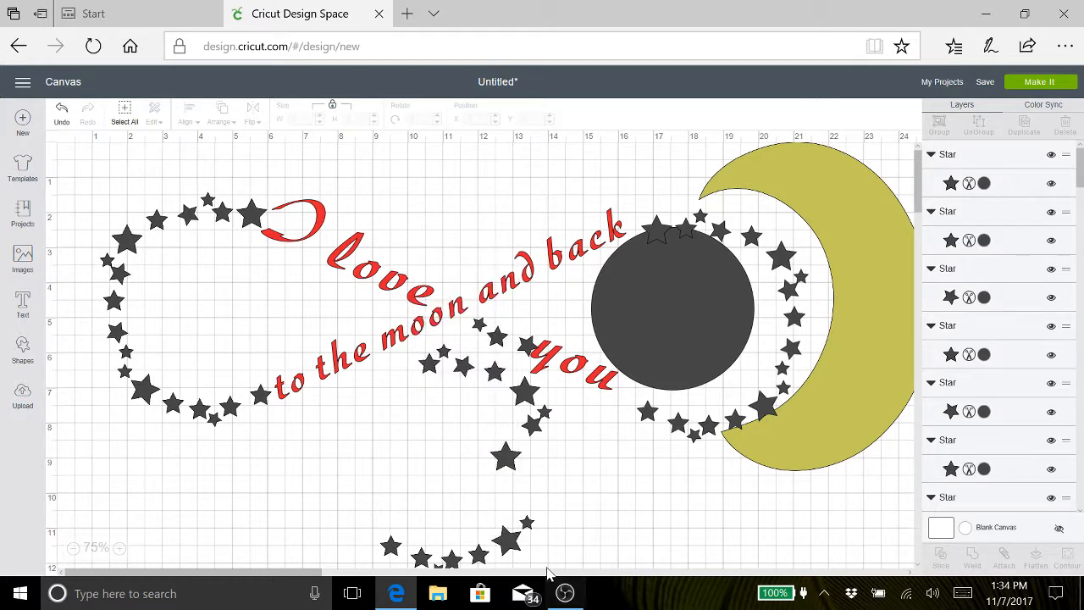
drag(548, 561, 340, 535)
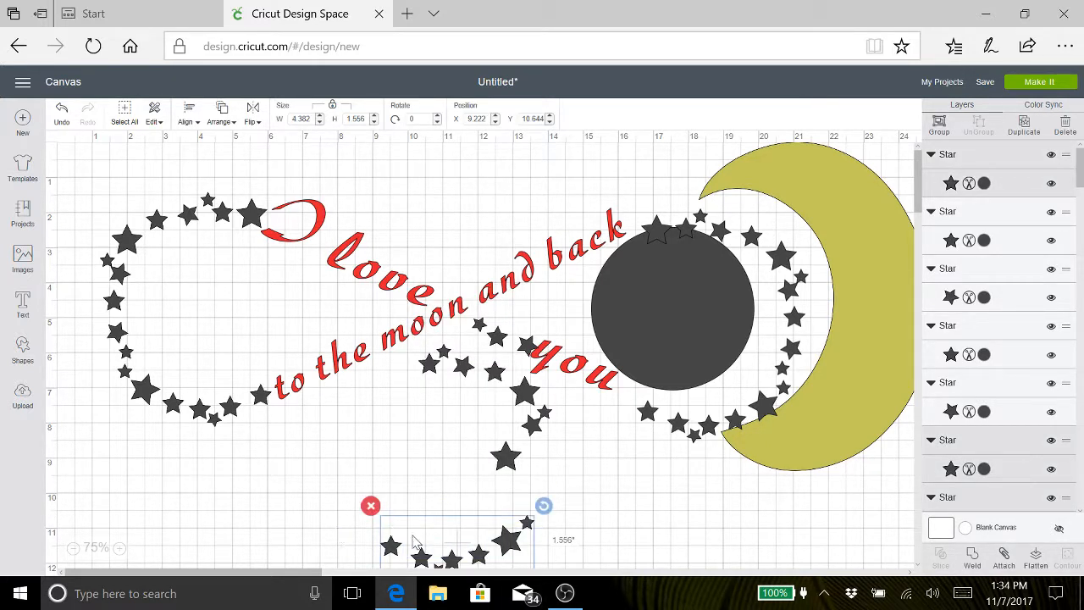
click(371, 508)
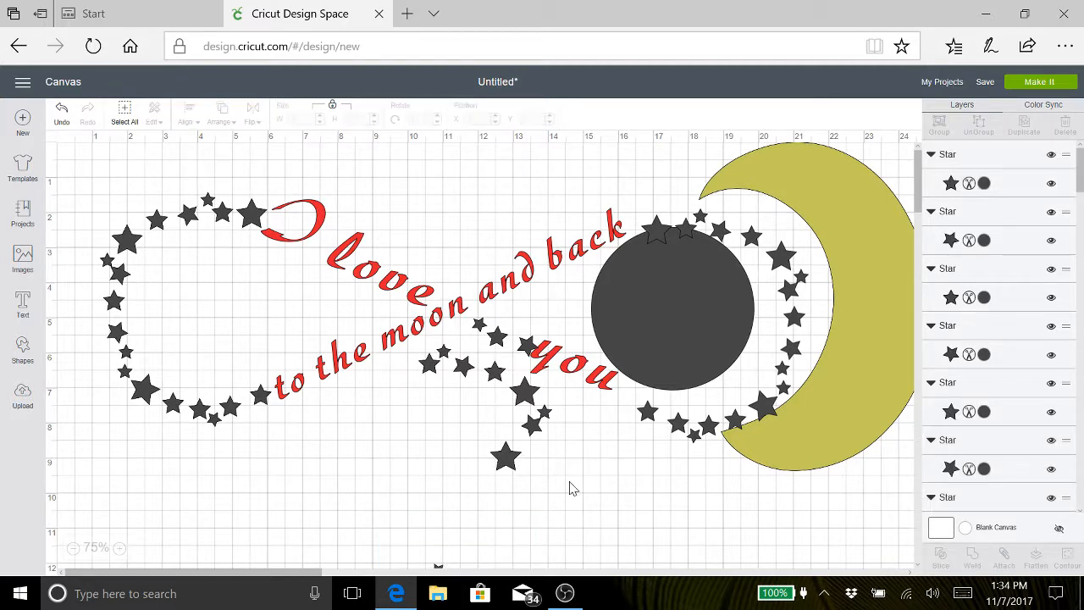
Step: Delete the remaining spare stars below the text, keeping only the three in the gap before "you"
drag(521, 394, 496, 412)
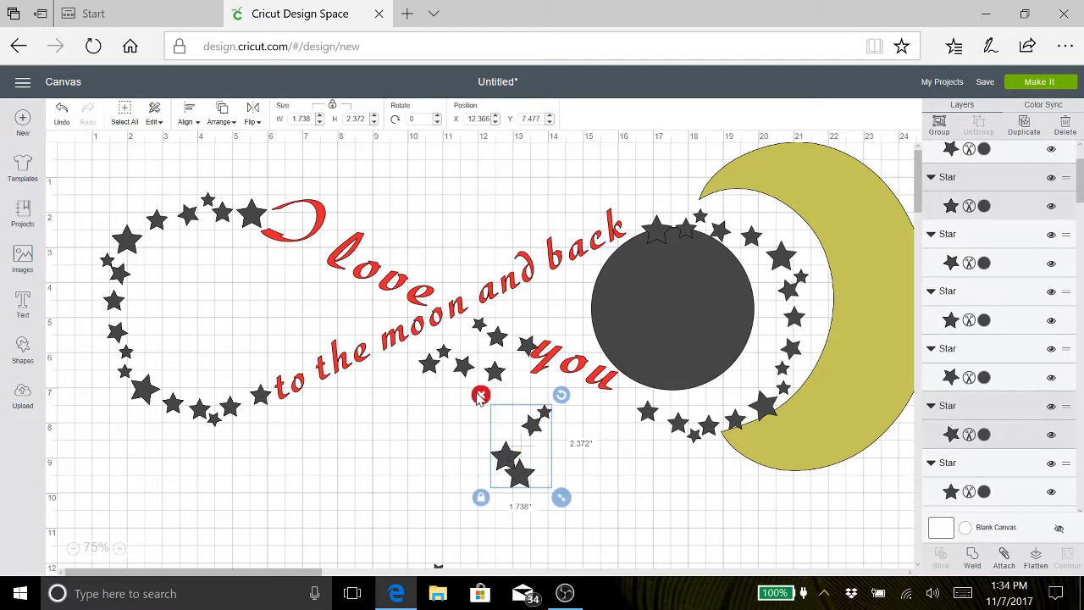
click(480, 396)
drag(505, 388, 416, 343)
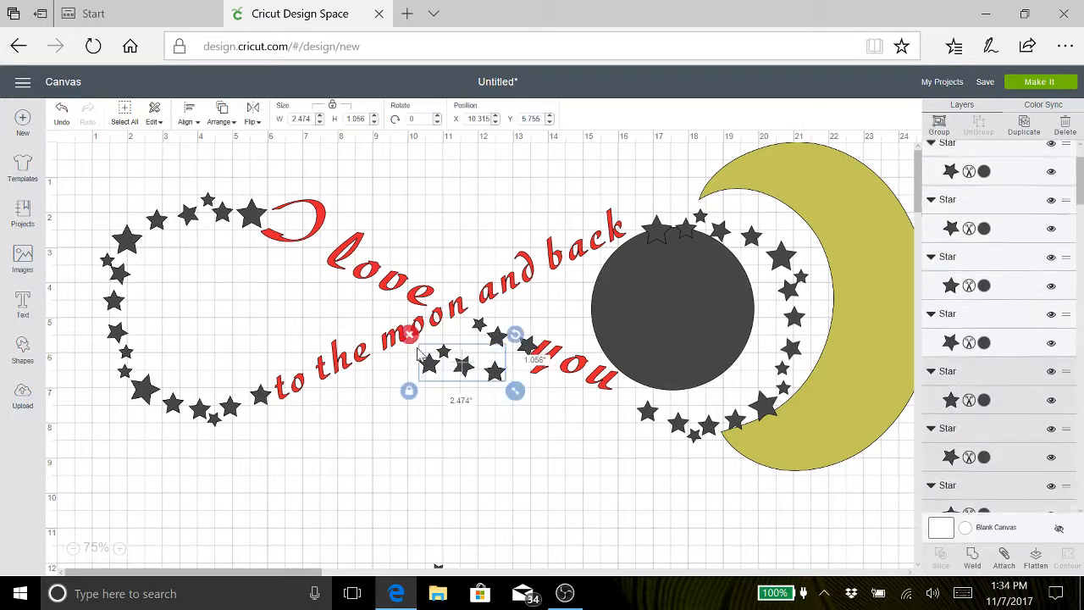
click(411, 337)
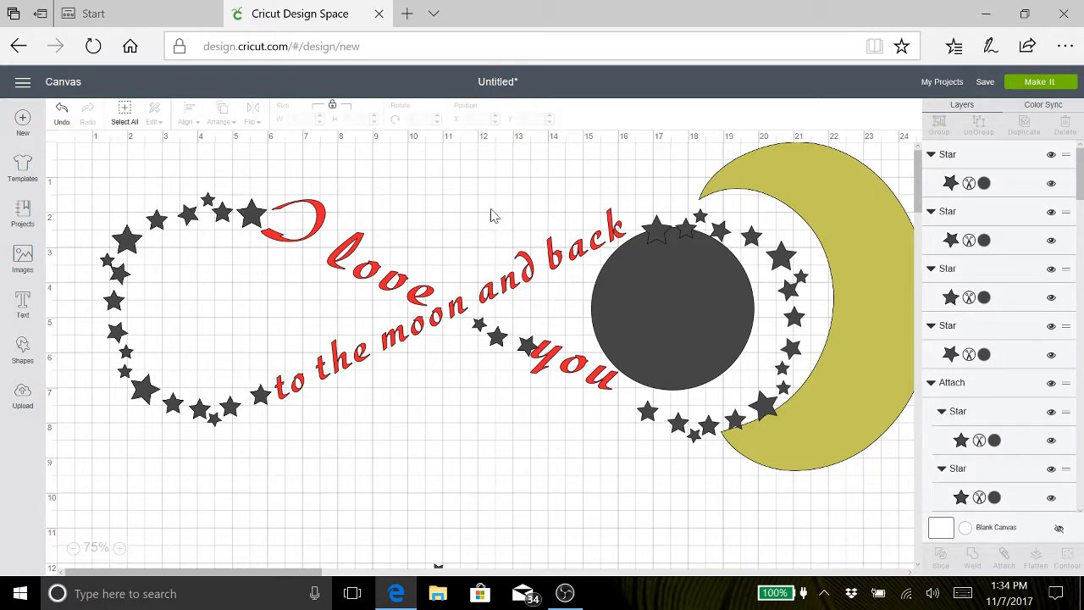
Step: Shift the right-hand star arc to about X 16.30, Y 1.51 and nudge the overlapping gap star off the "y" of "you"
drag(747, 243, 740, 222)
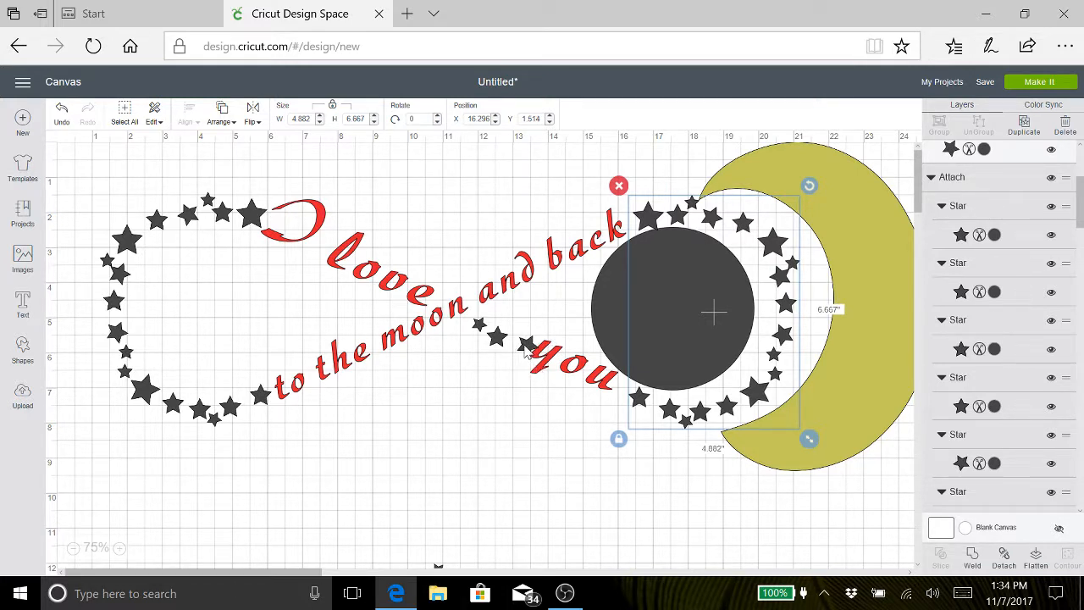
drag(526, 347, 519, 339)
click(533, 420)
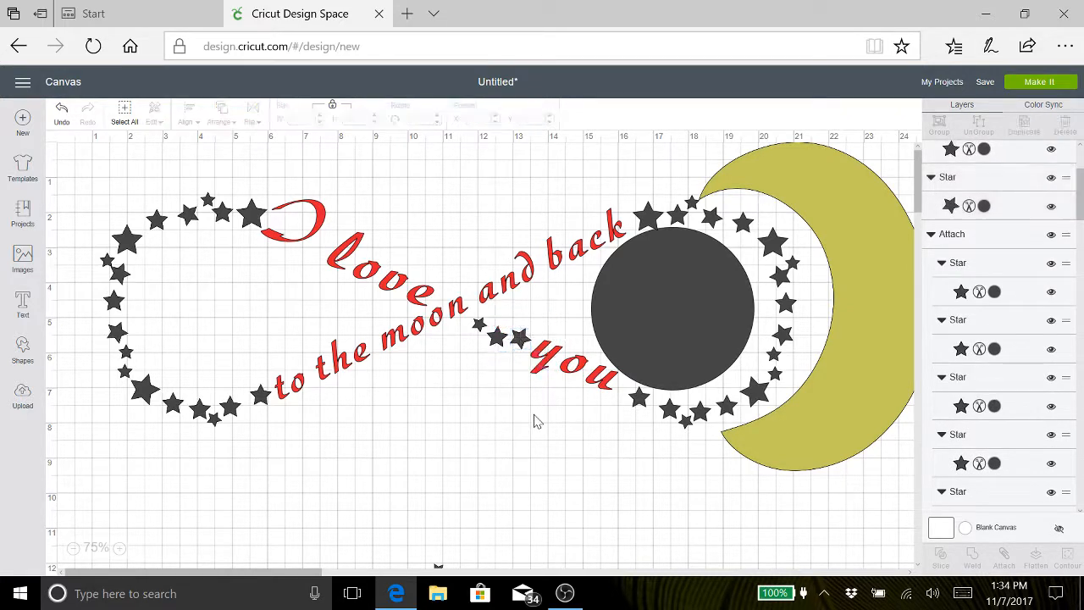
click(523, 339)
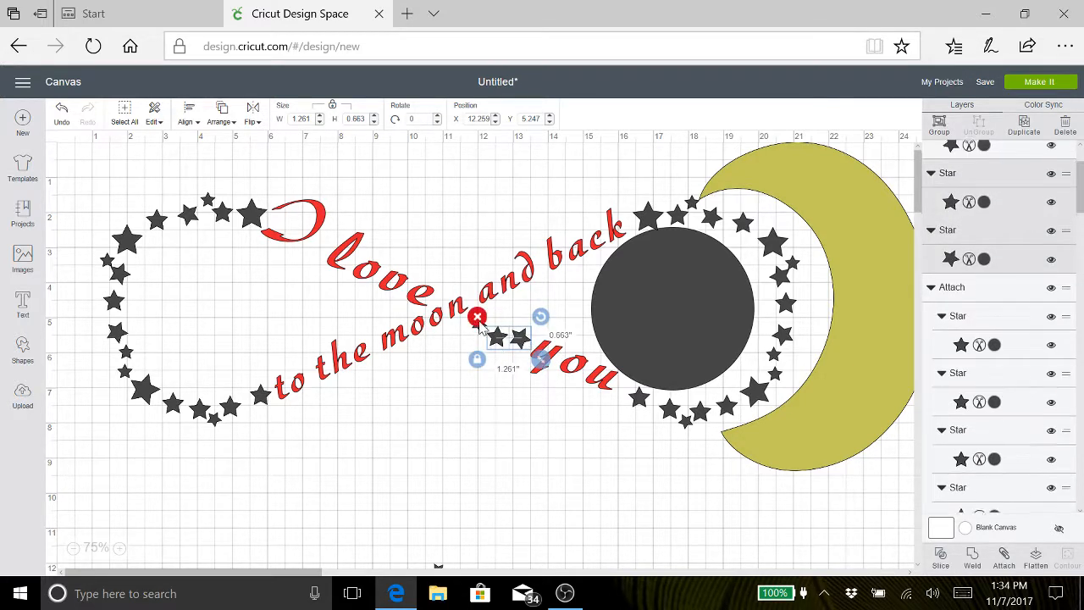
key(Delete)
click(480, 327)
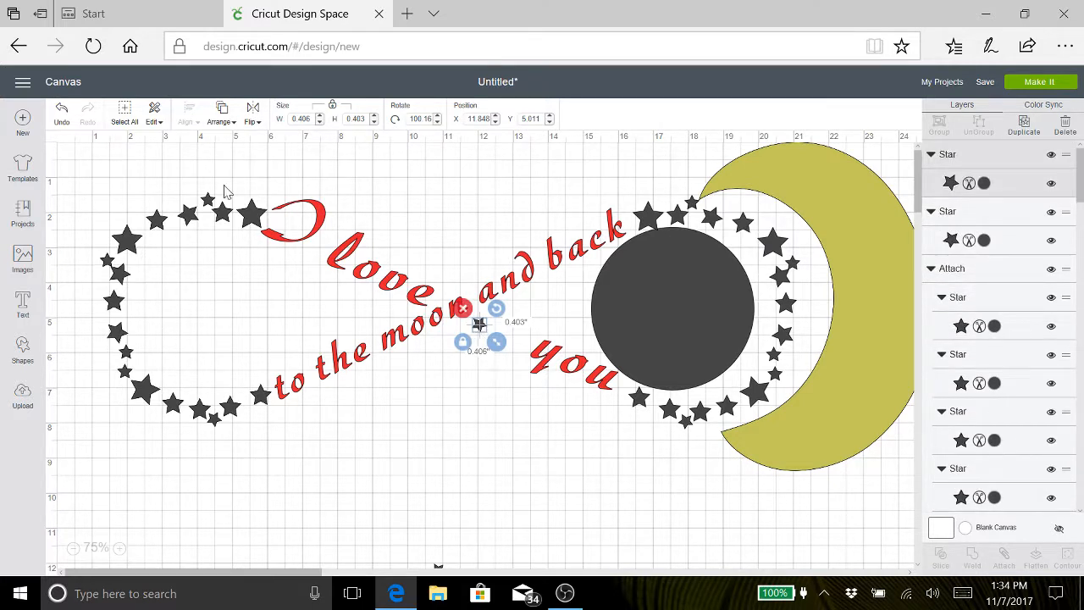
click(64, 125)
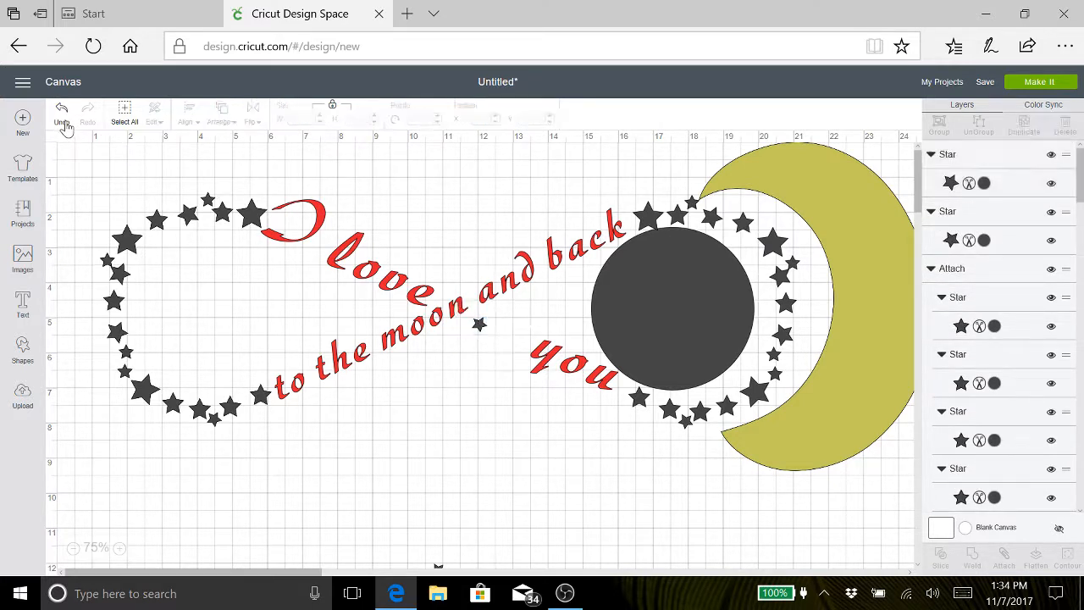
click(65, 126)
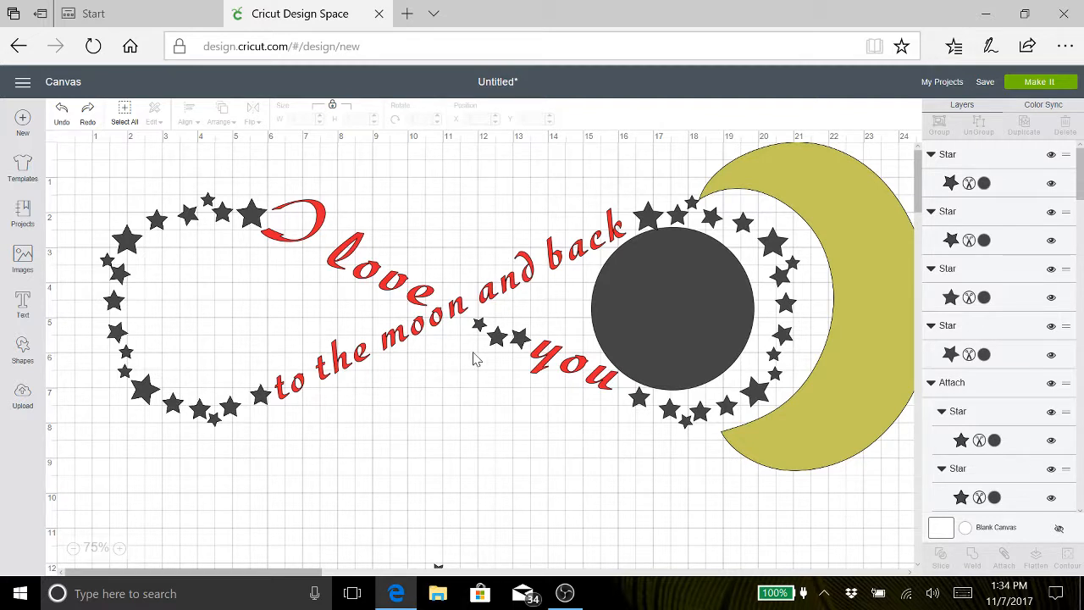
Step: Attach the three small stars in the gap between "love" and "you" to one another
click(523, 350)
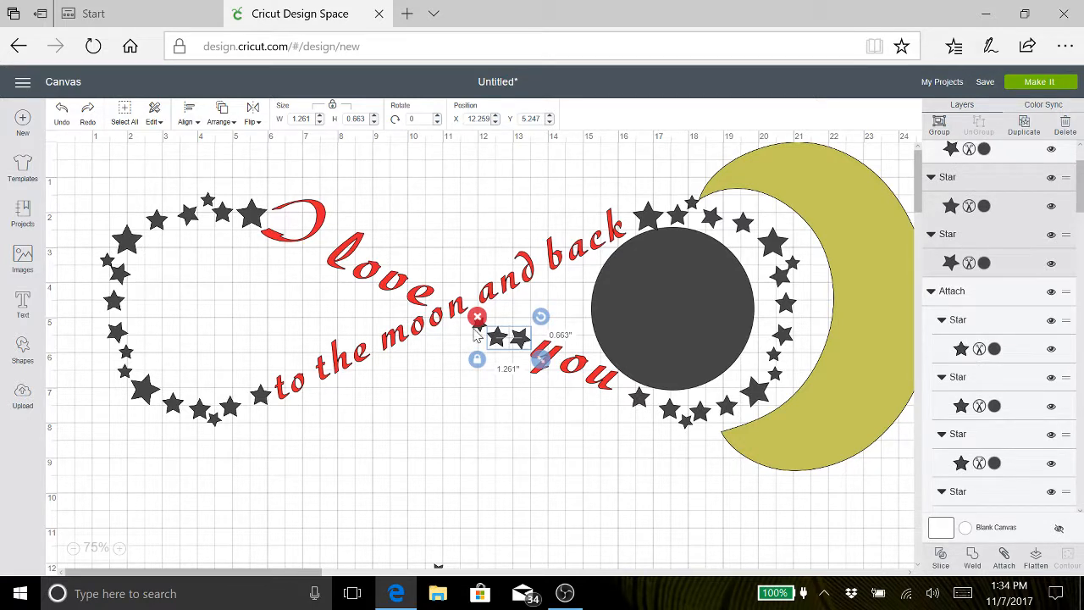
shift+click(476, 330)
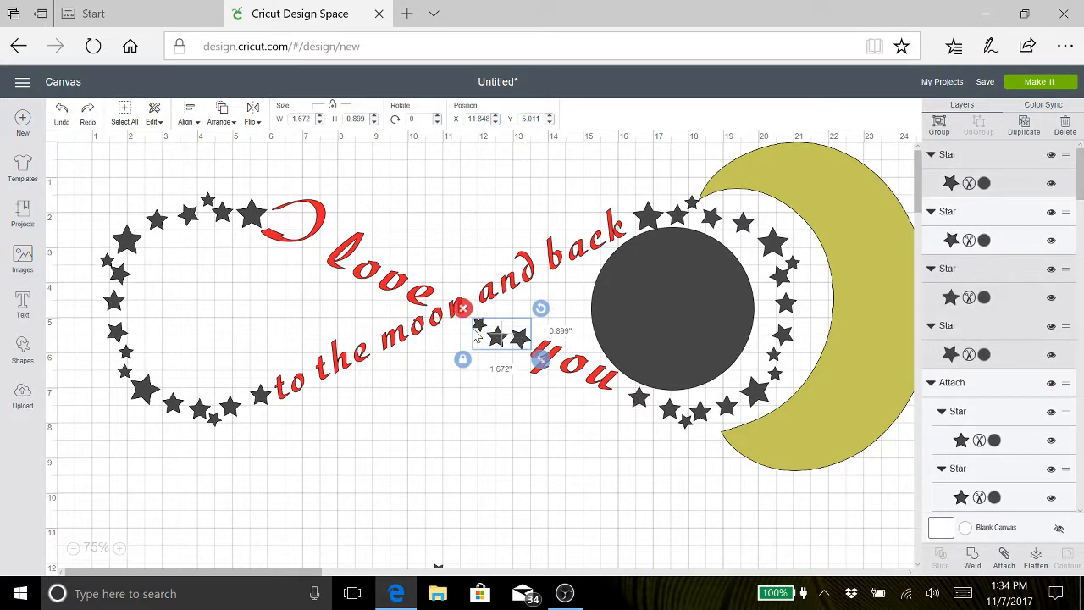
click(1006, 559)
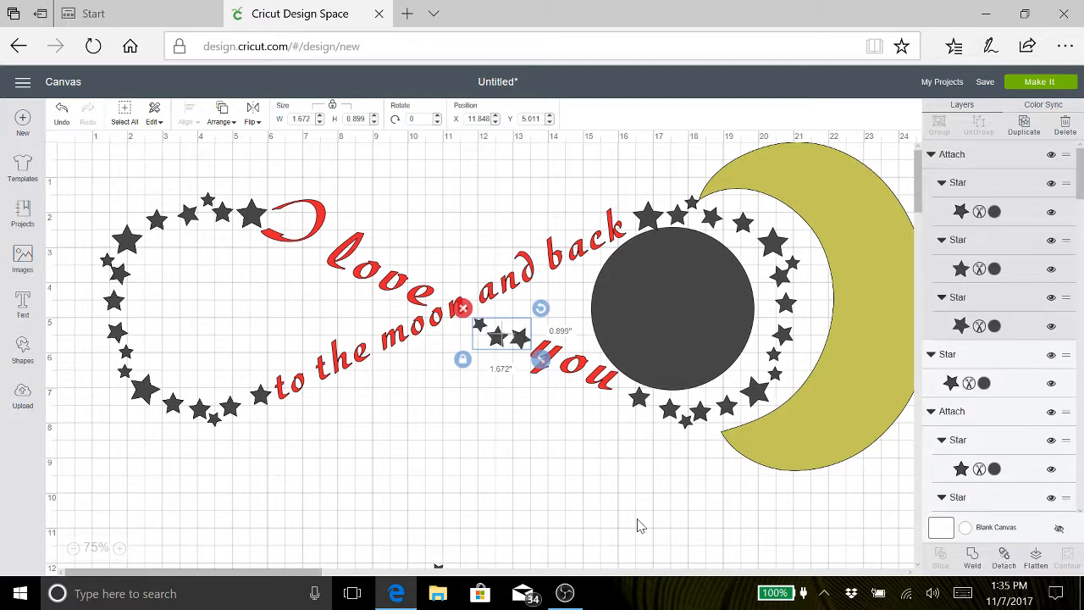
Step: Save the project under the name "love moon infinity", leaving it public
click(985, 82)
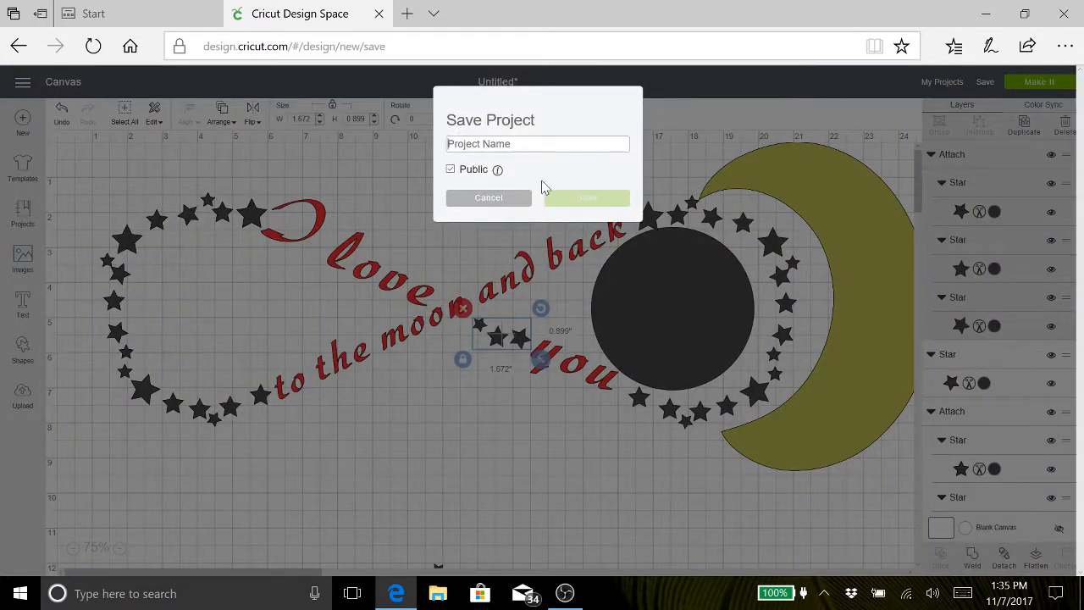
text(love moon infinity)
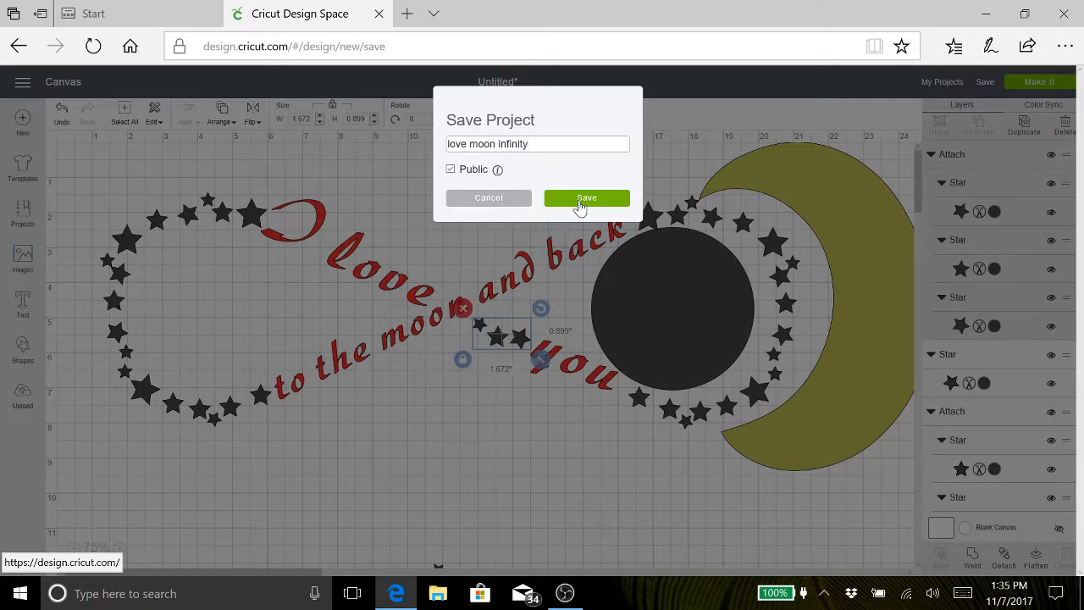
click(580, 204)
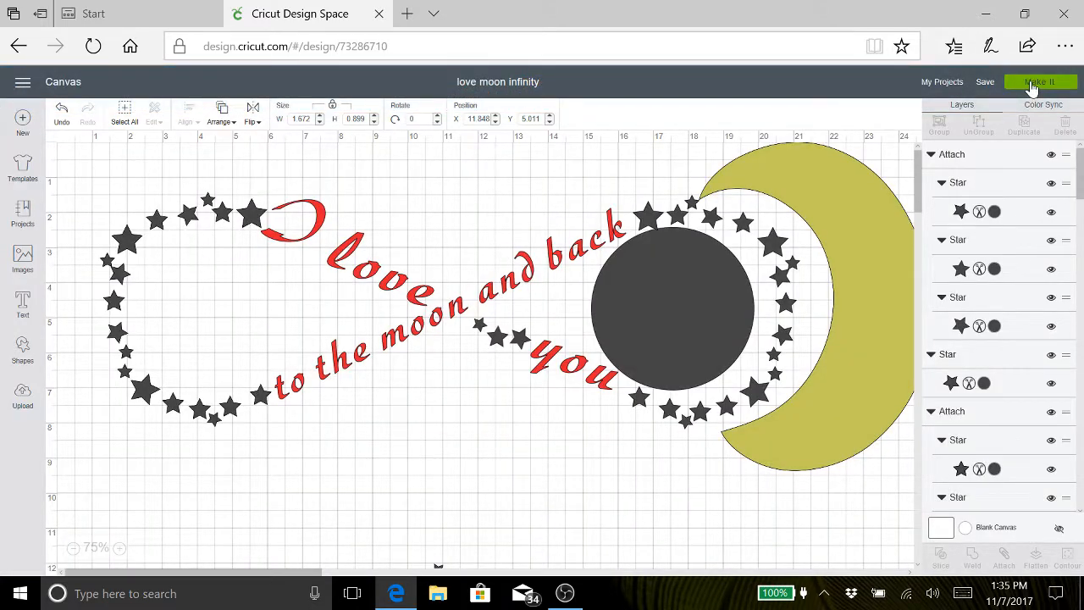
Step: Preview the project's cut mats, checking the black star mat and the red text mat, and close the Driver Support pop-up
click(1031, 86)
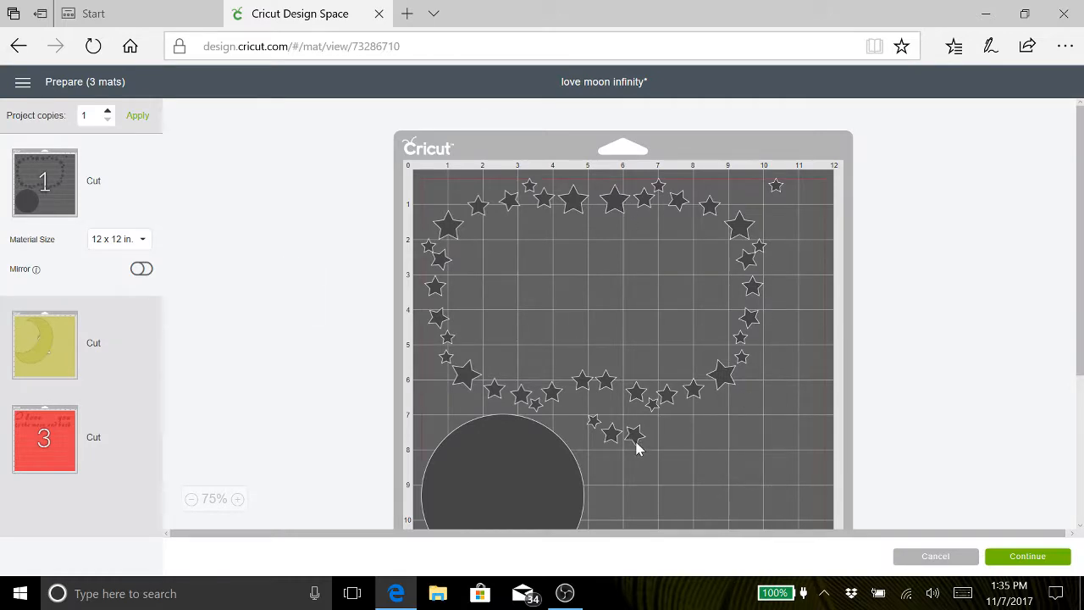
scroll(637, 449, down, 3)
scroll(637, 449, up, 2)
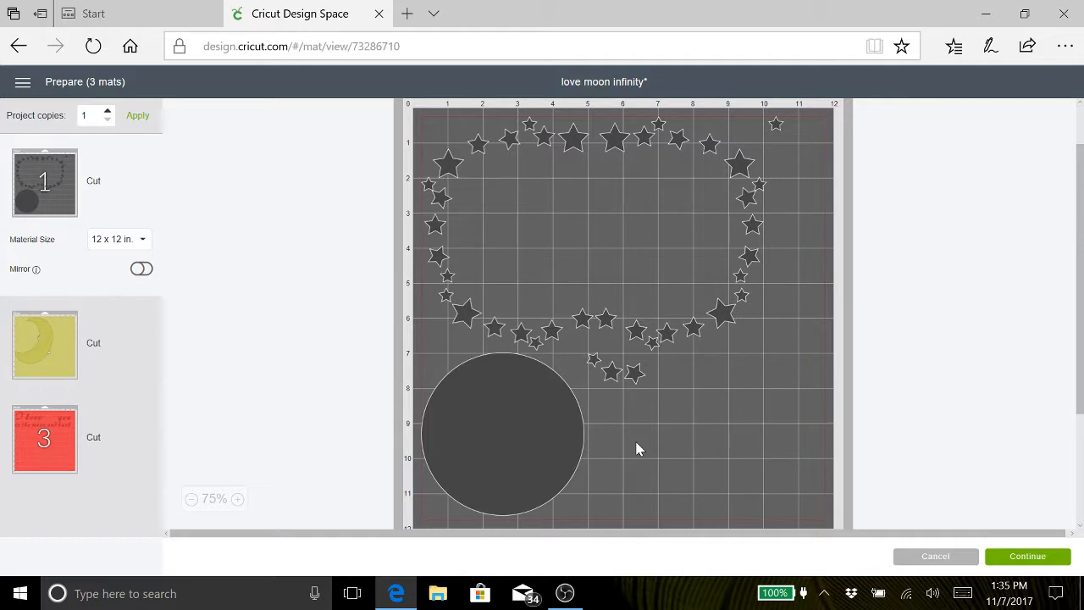
click(50, 443)
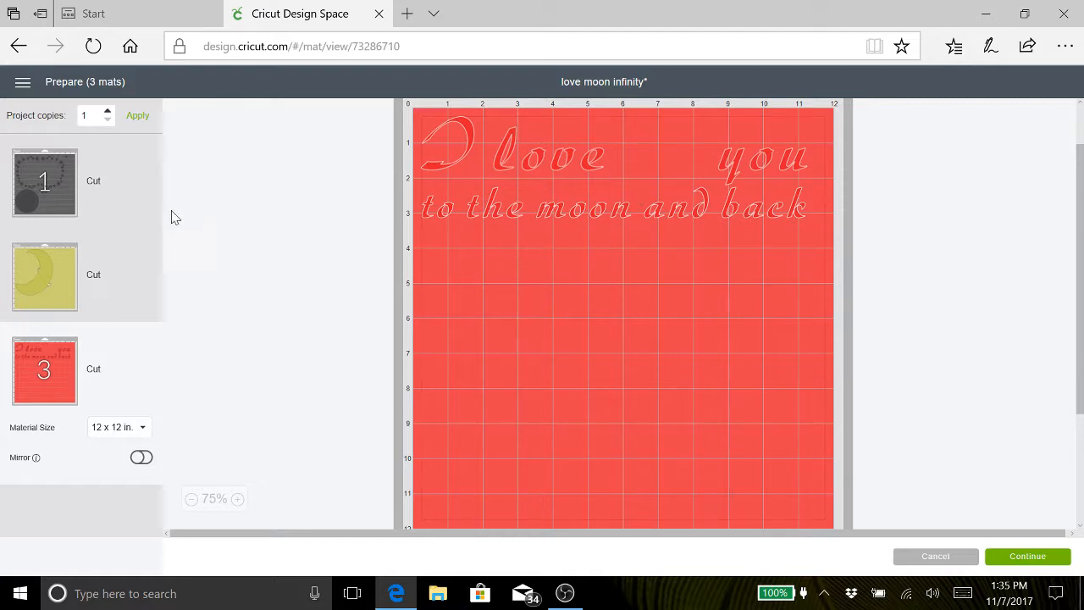
click(54, 199)
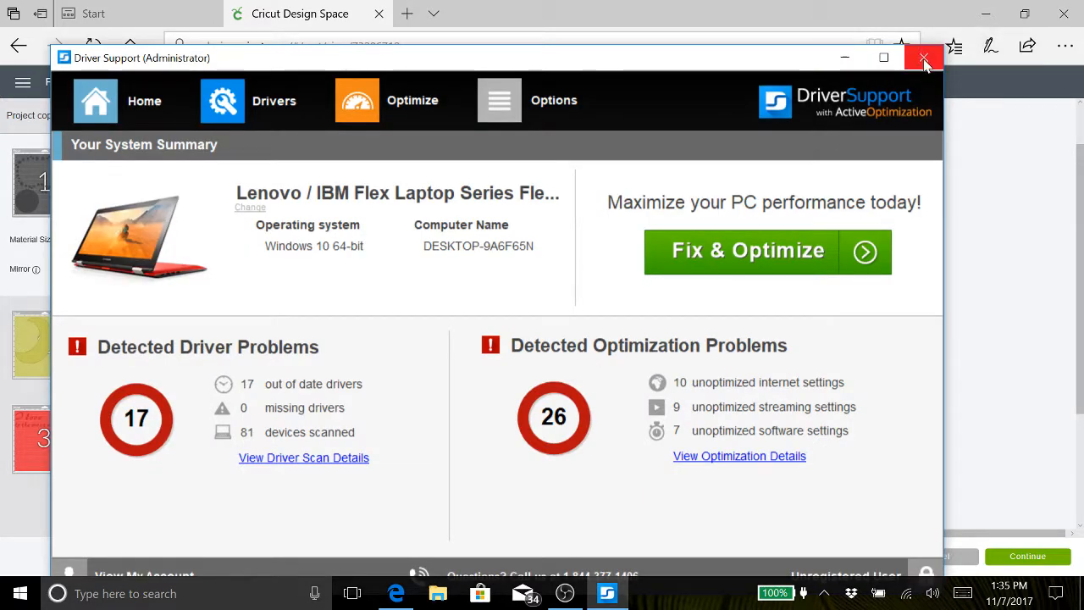
click(925, 60)
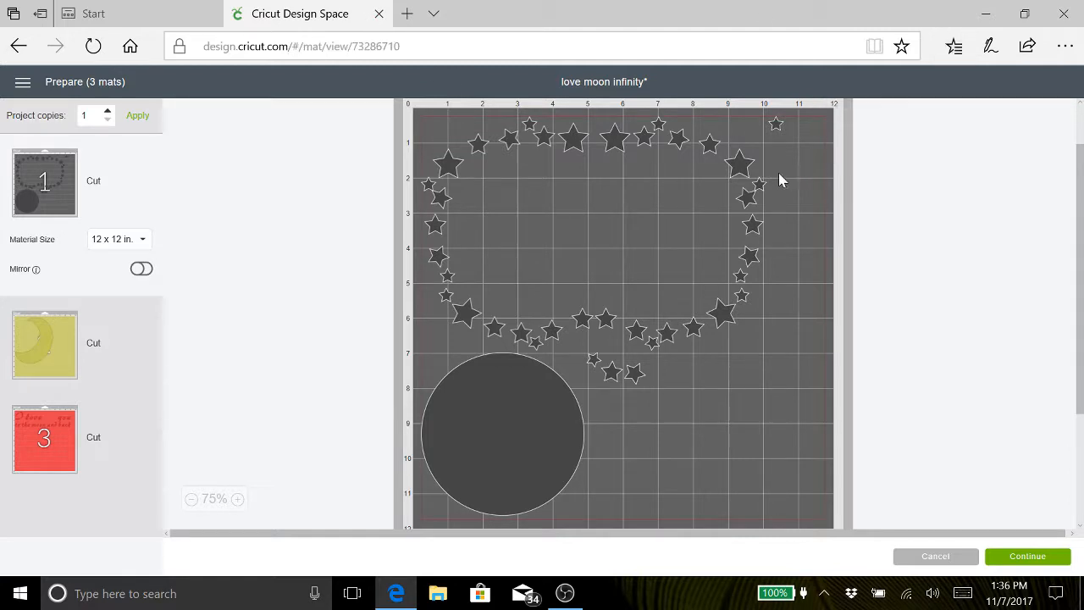
Step: Rotate the right-hand star arc on the black mat to an angle that lets it nest with the left-hand arc
click(747, 178)
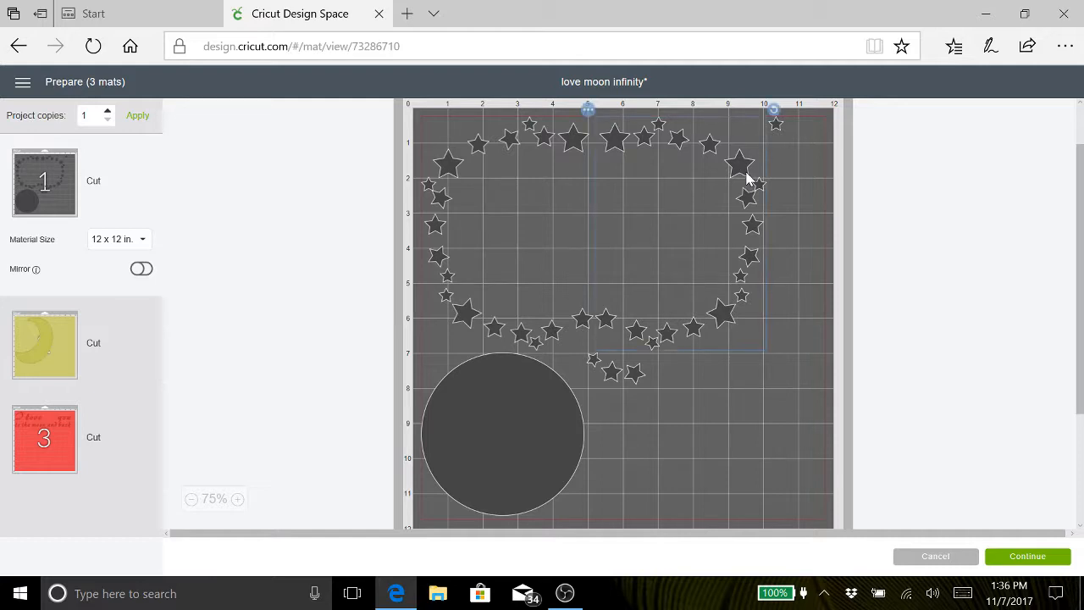
drag(774, 110, 720, 101)
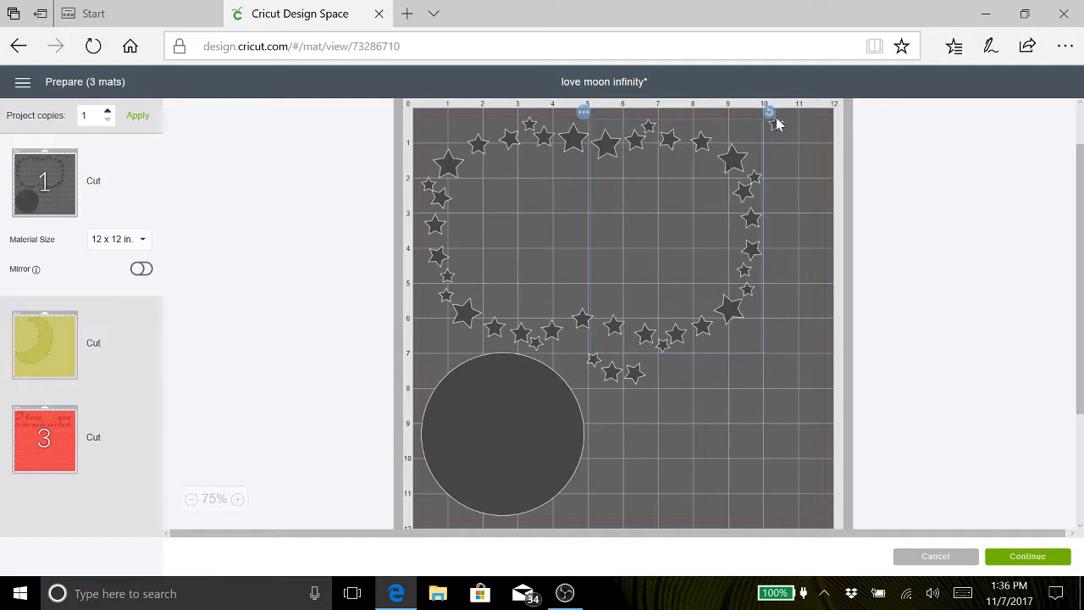
drag(770, 110, 692, 343)
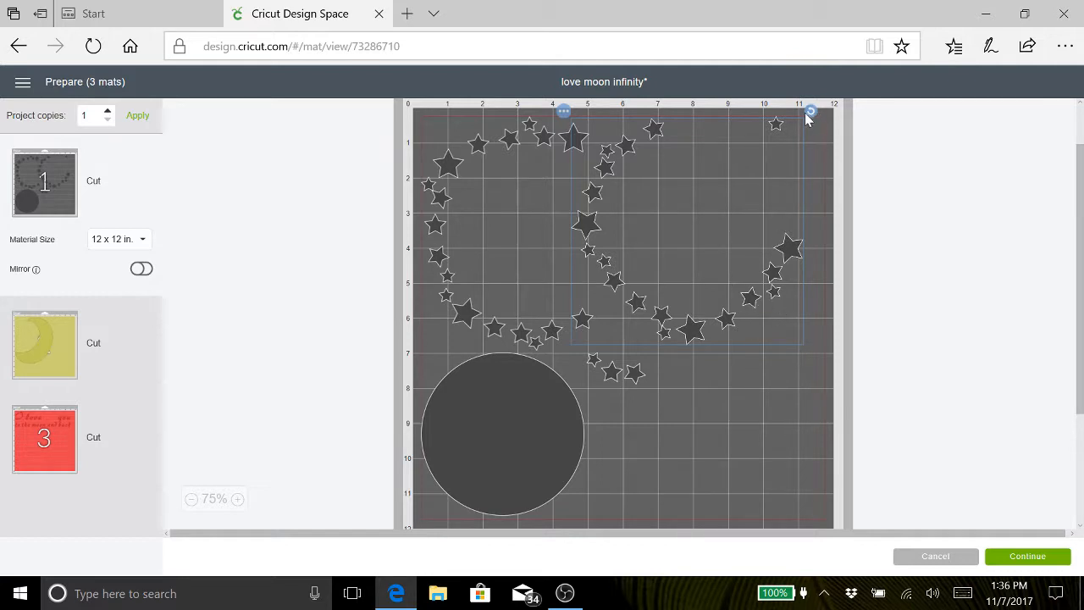
drag(810, 117, 800, 103)
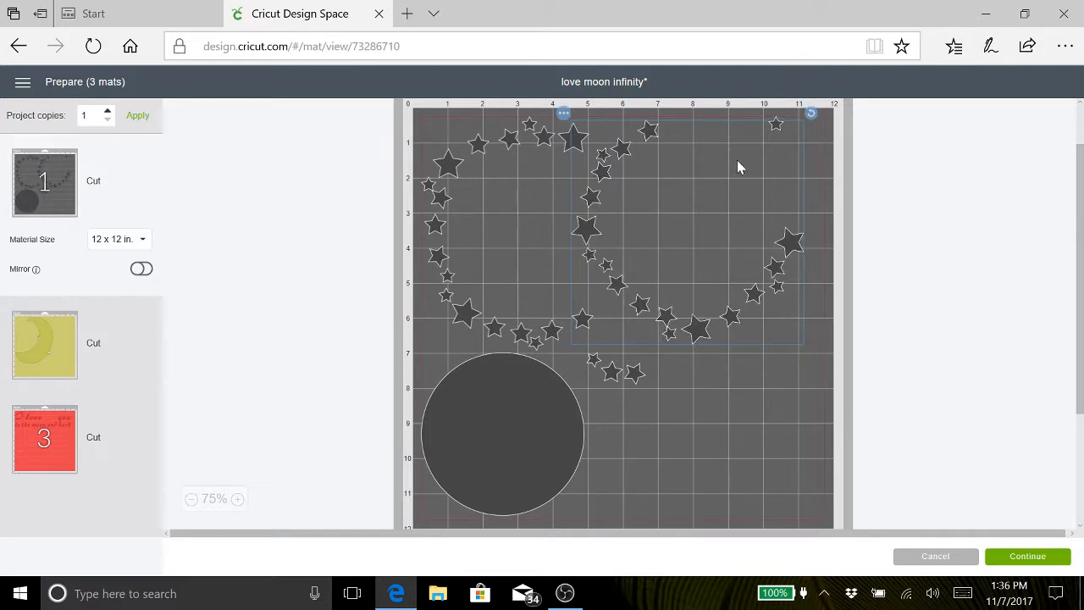
drag(813, 114, 805, 104)
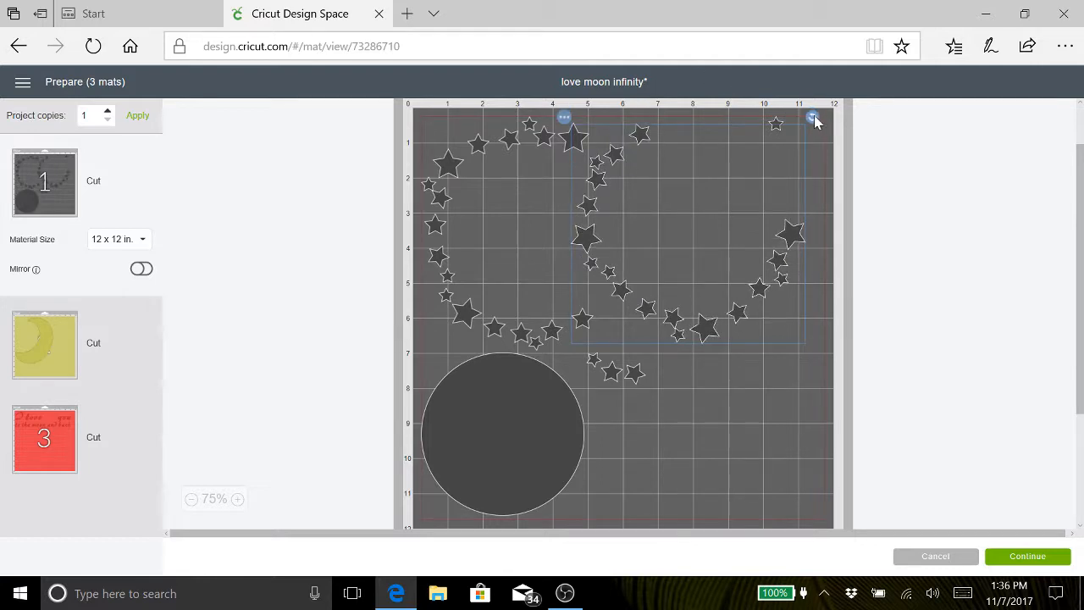
drag(811, 121, 490, 348)
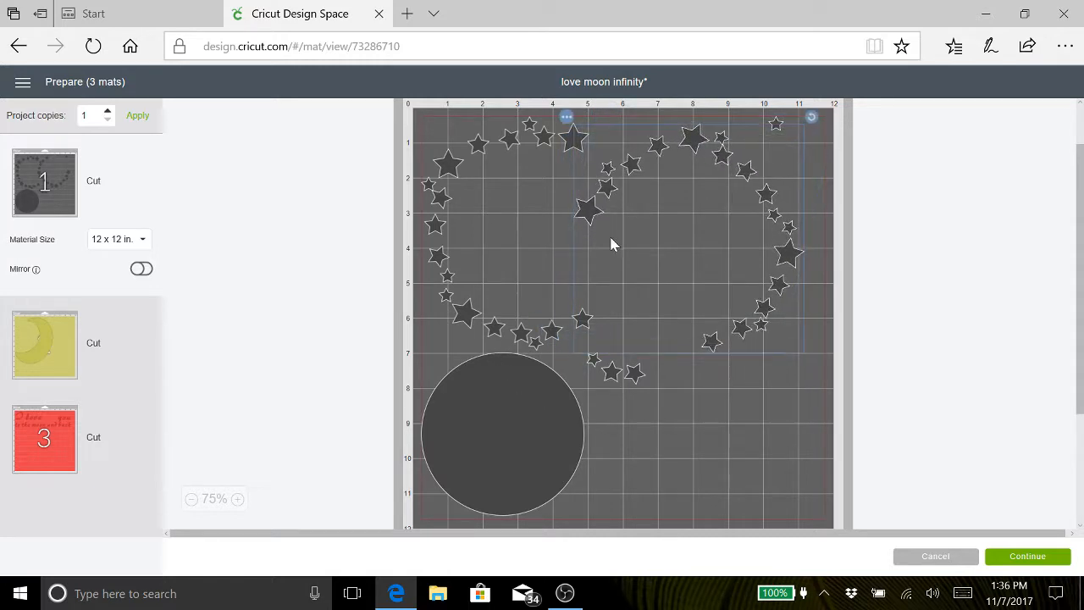
Step: Try nesting the rotated arc inside the left-hand arc with the three attached stars beside it, and cancel back to the canvas
drag(749, 187, 632, 217)
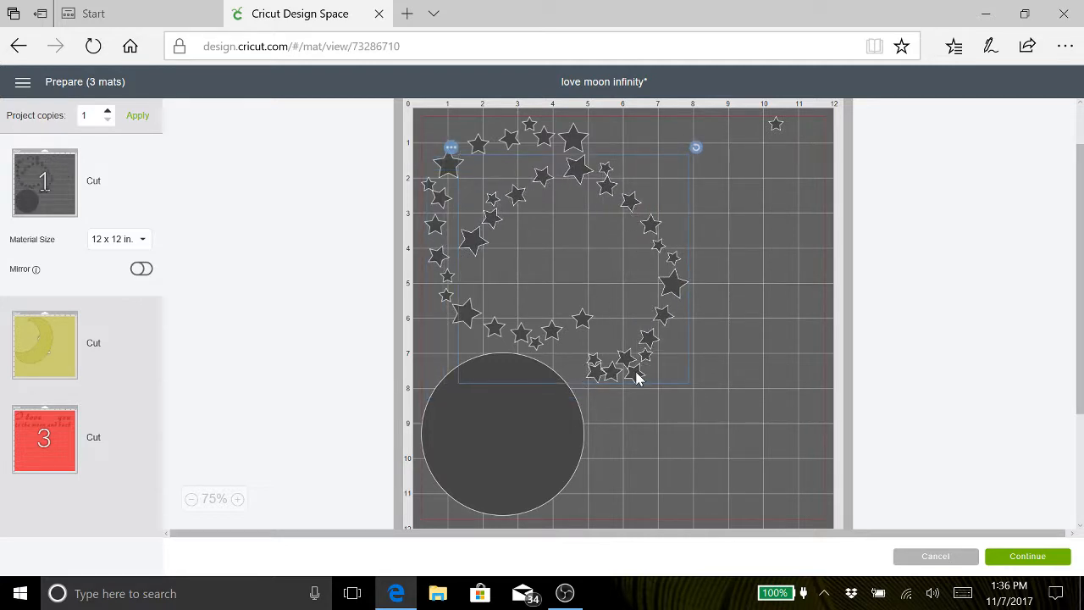
drag(637, 378, 707, 180)
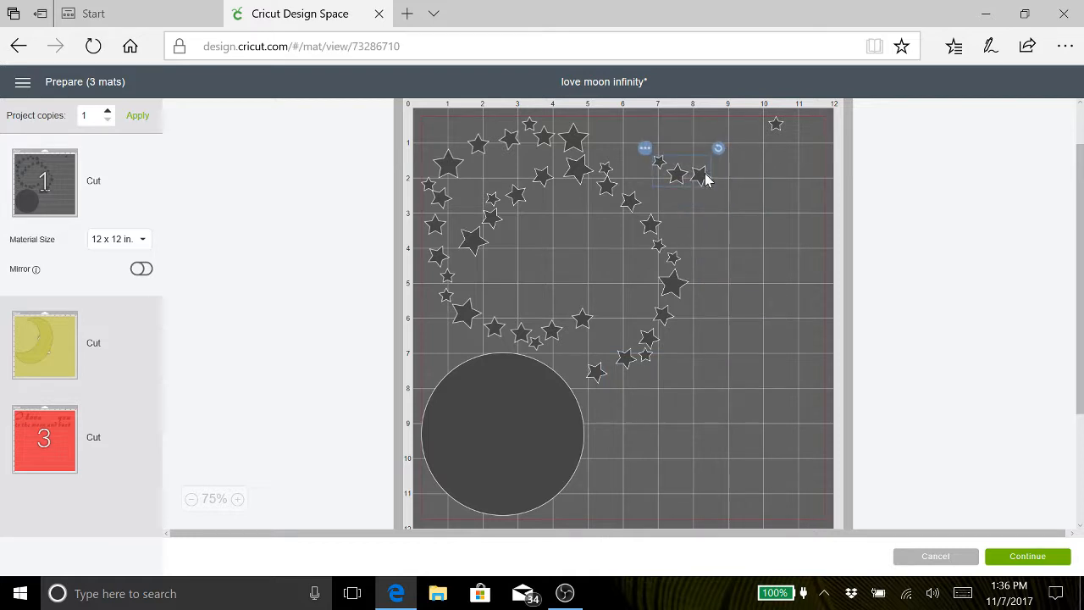
click(675, 284)
click(904, 562)
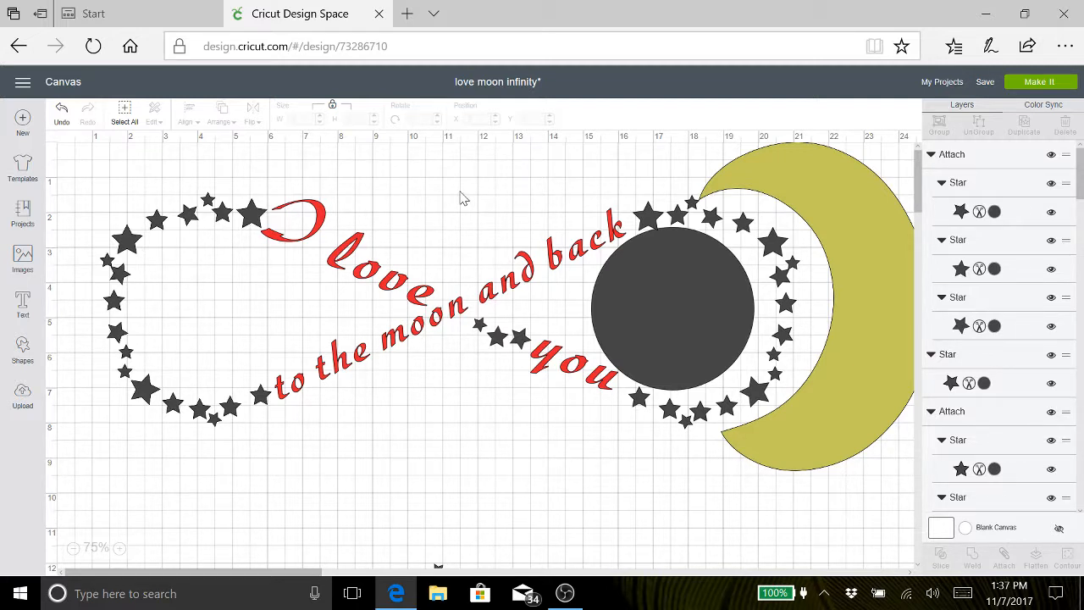
Step: Delete the single stray star left on the canvas well below the infinity design
scroll(443, 477, down, 3)
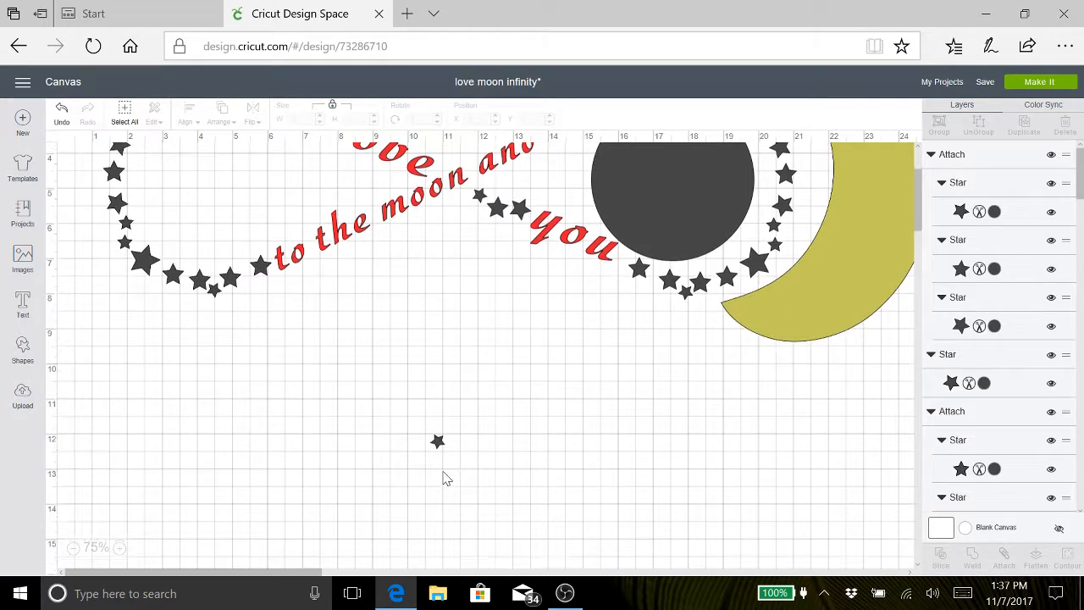
drag(448, 460, 421, 436)
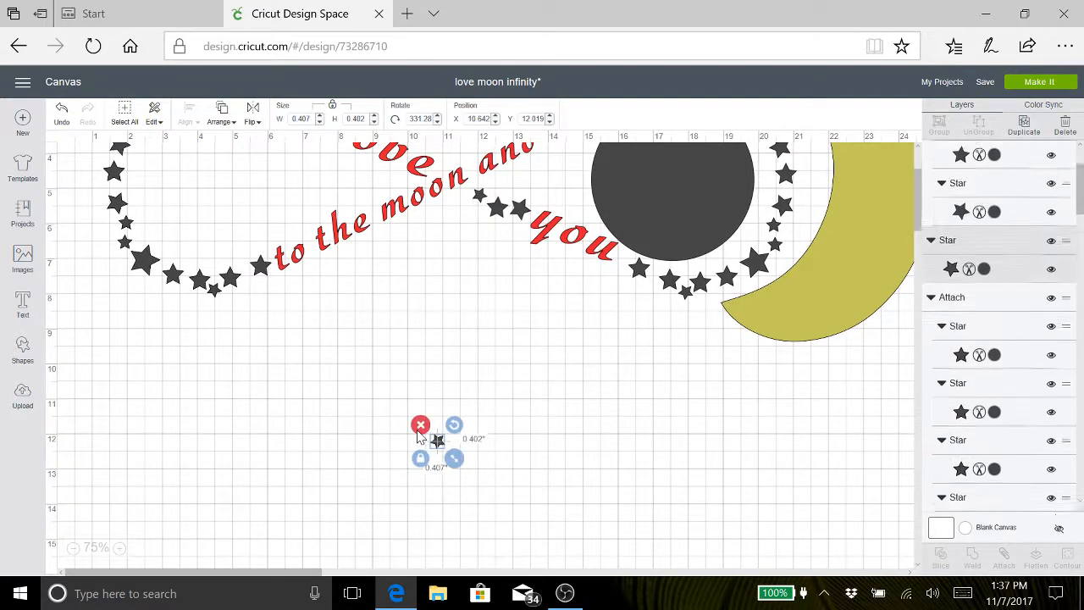
click(421, 425)
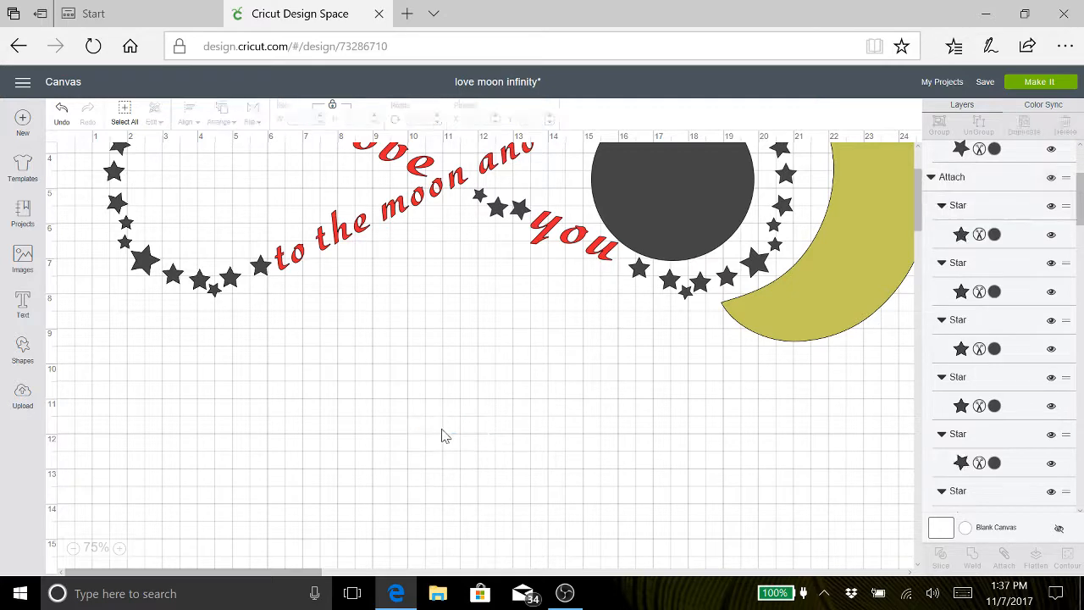
Step: Delete the large dark circle inside the right-hand loop, keeping only the crescent moon
click(667, 202)
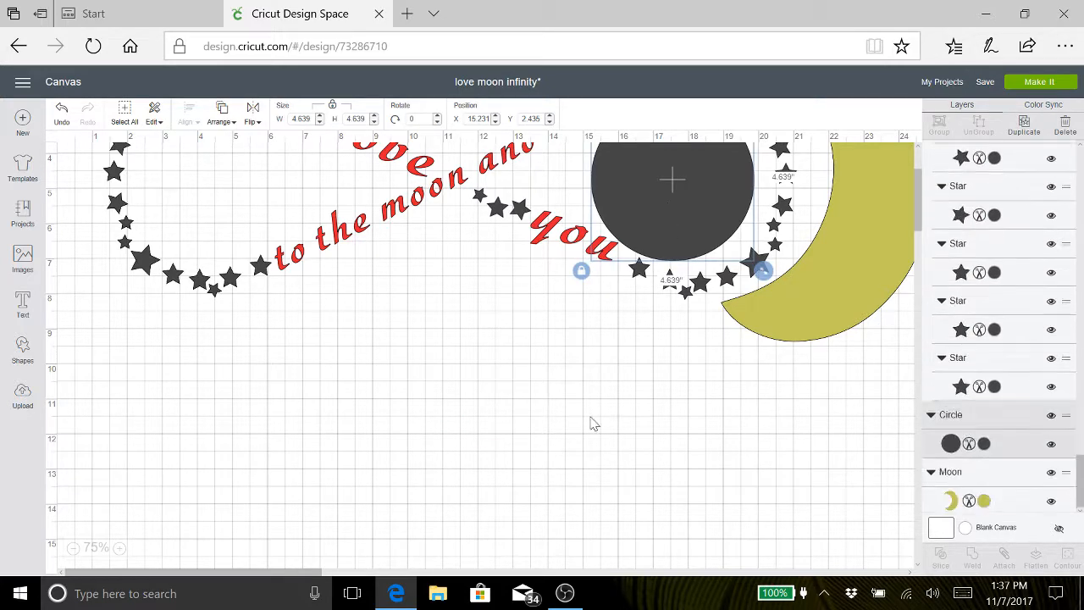
scroll(604, 439, down, 1)
scroll(604, 439, up, 2)
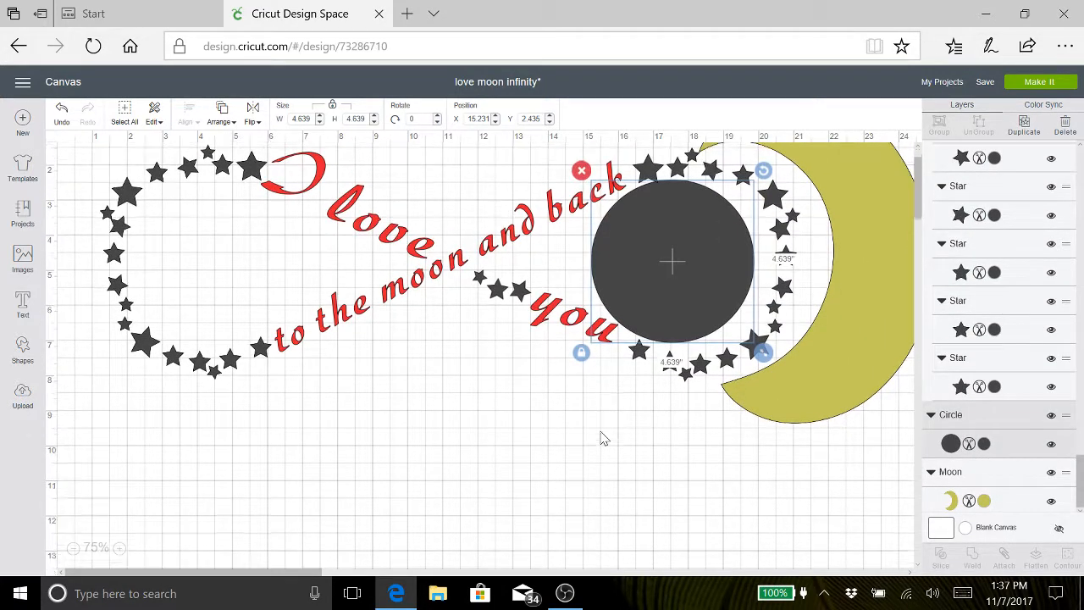
click(581, 171)
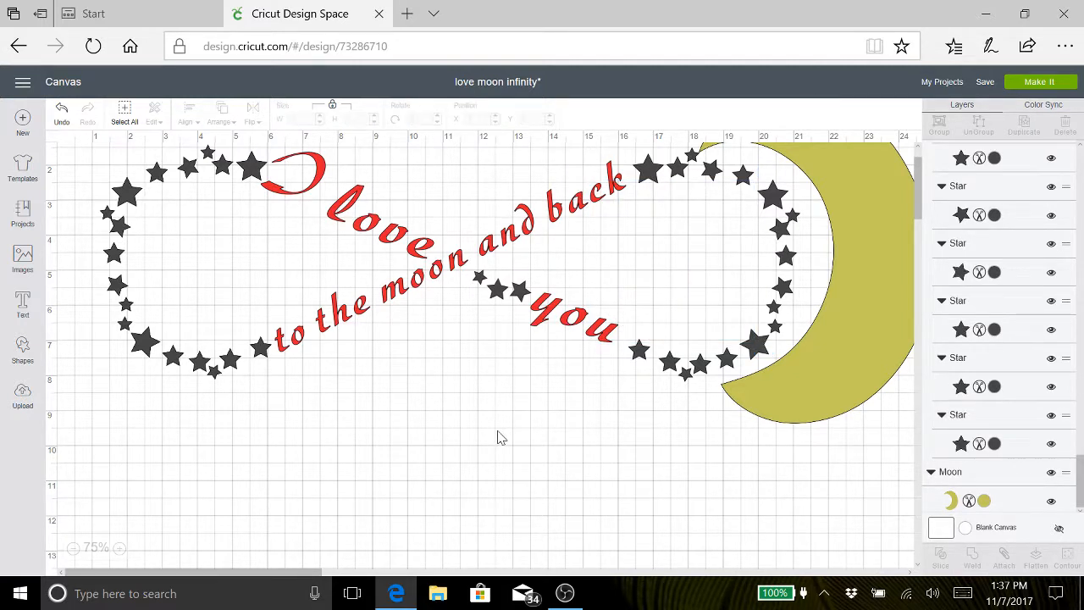
scroll(499, 437, up, 1)
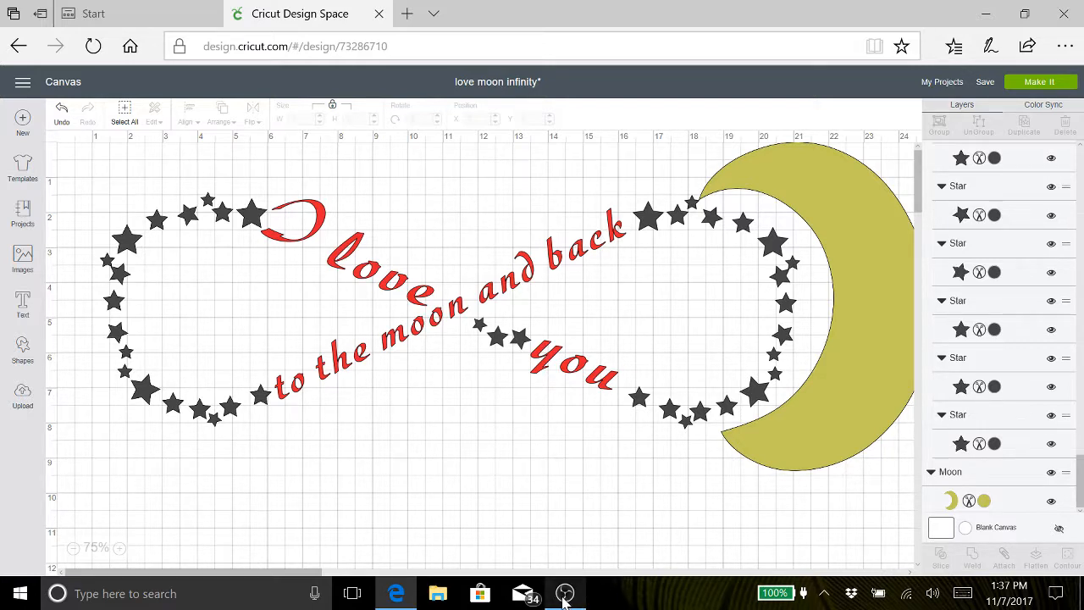
mouse_move(566, 599)
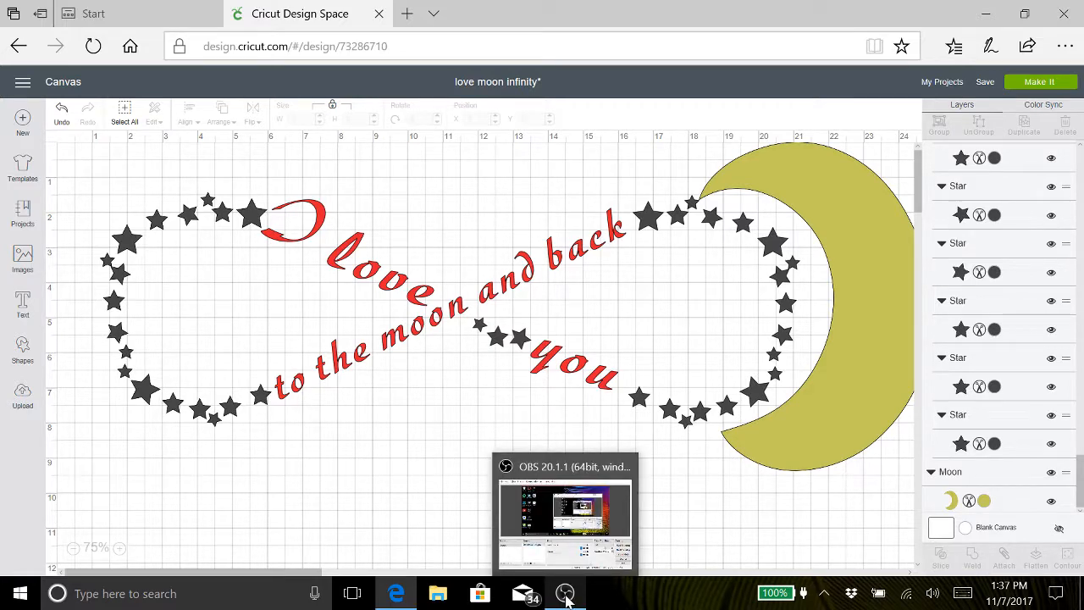
right_click(824, 591)
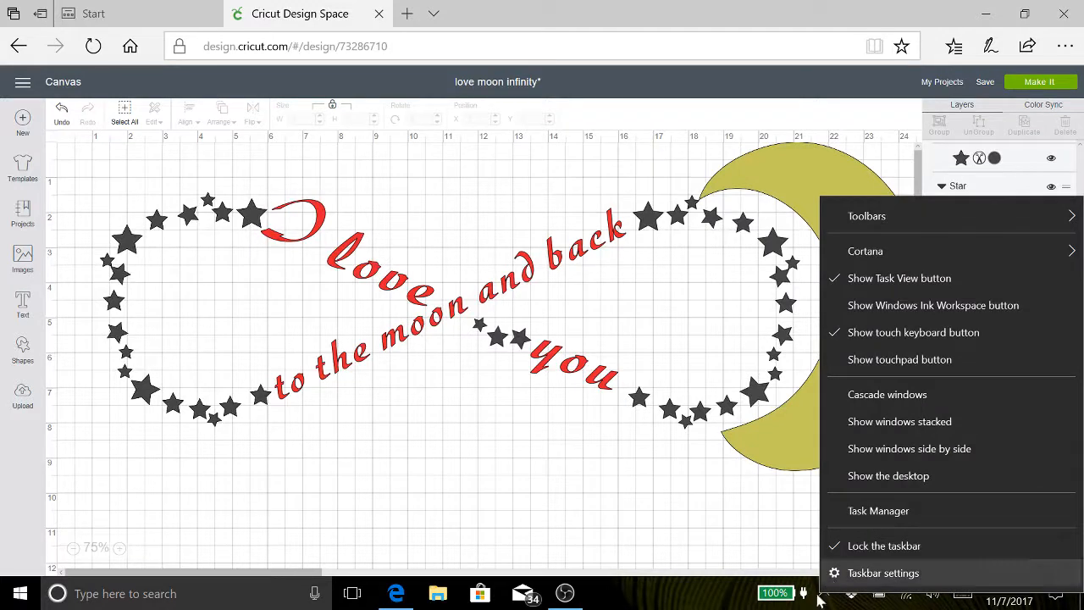
click(807, 548)
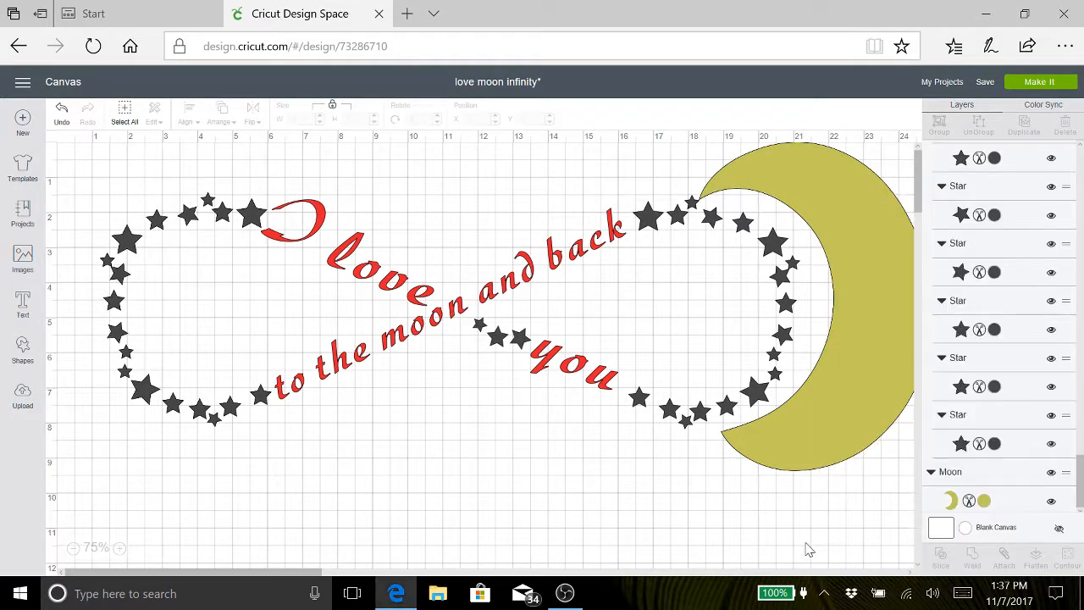
click(826, 595)
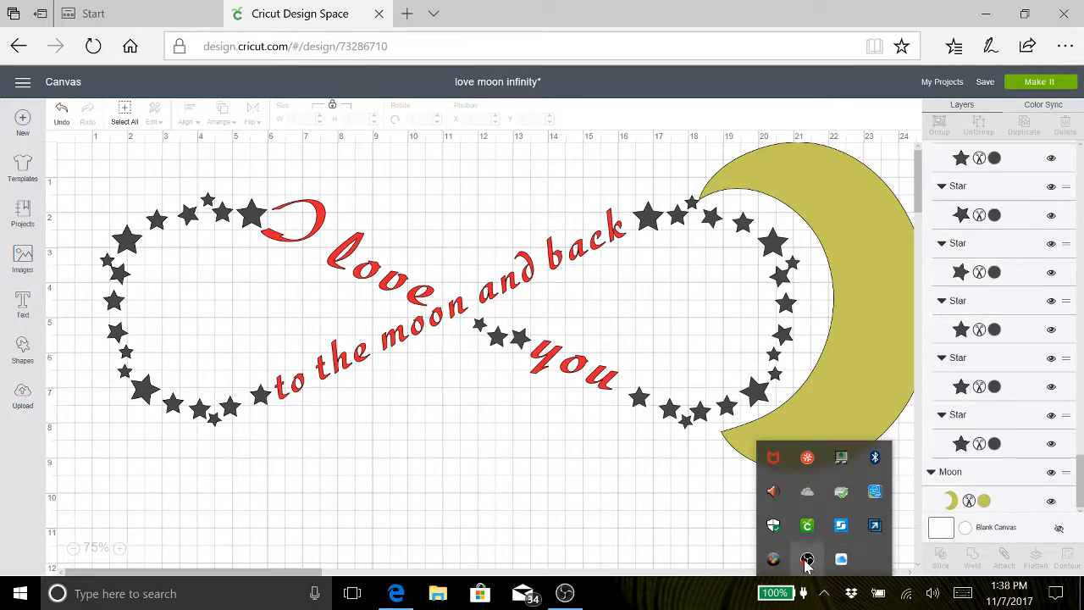
right_click(807, 560)
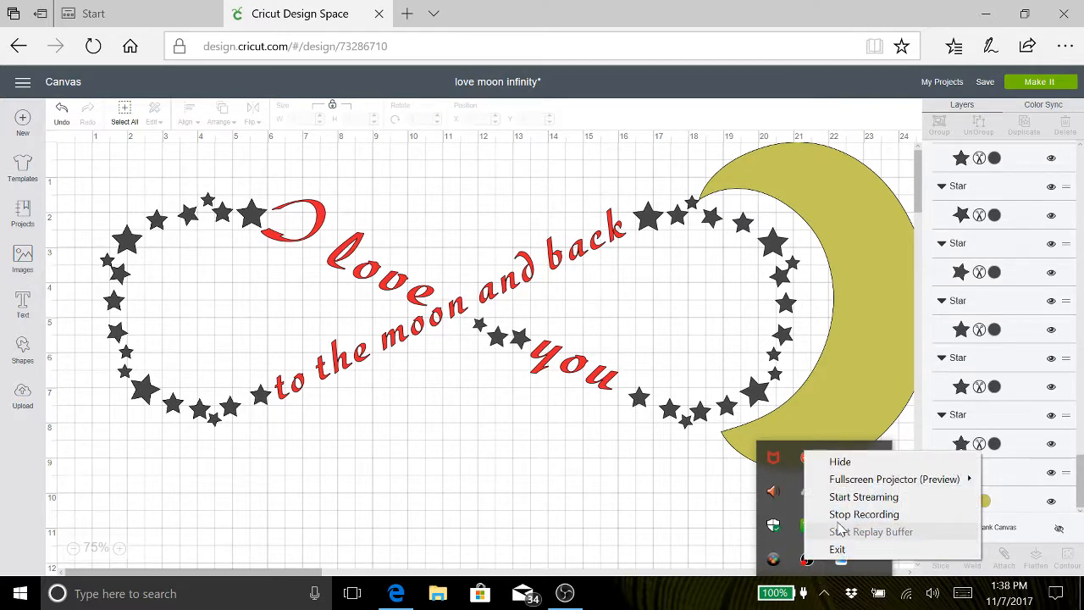